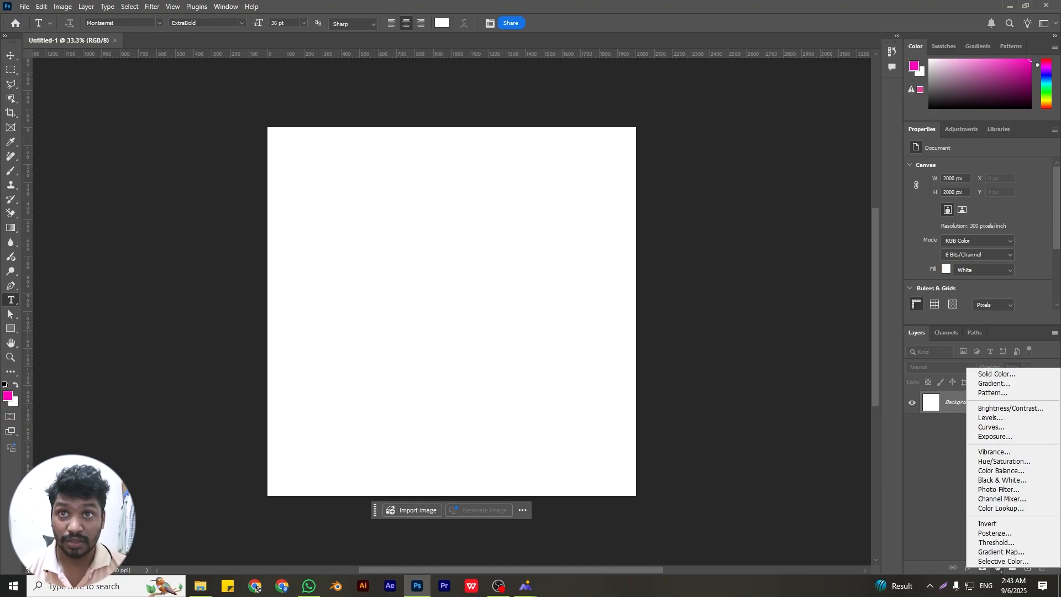
# Add a solid color fill layer in mid grey above the white background
pyautogui.click(997, 375)
pyautogui.moveTo(402, 166)
pyautogui.mouseDown()
pyautogui.moveTo(334, 186)
pyautogui.moveTo(336, 173)
pyautogui.mouseUp()
pyautogui.moveTo(466, 185)
pyautogui.mouseDown()
pyautogui.moveTo(341, 174)
pyautogui.moveTo(352, 181)
pyautogui.mouseUp()
pyautogui.click(588, 124)
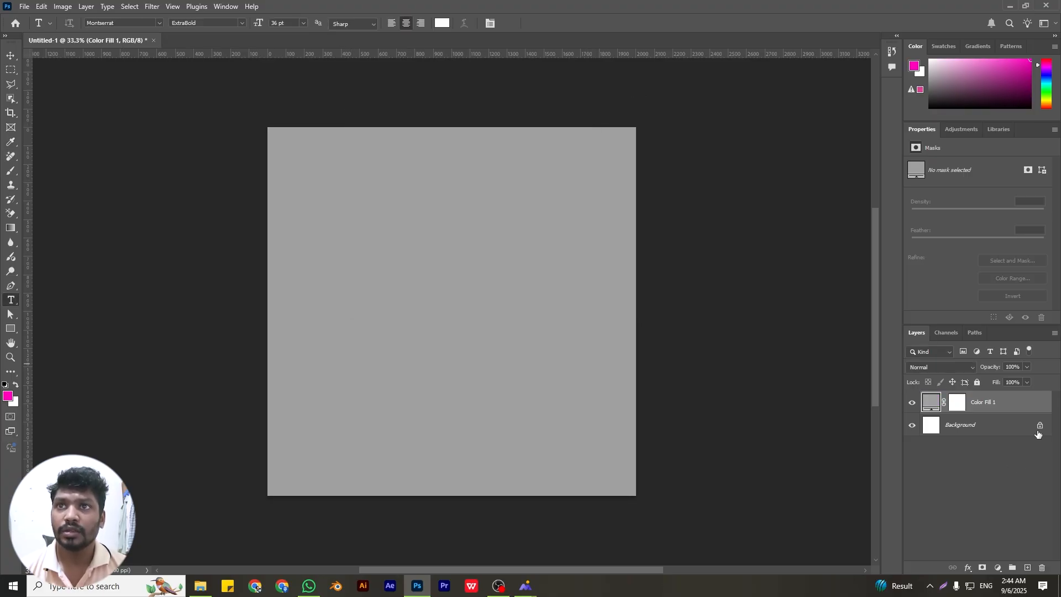
# Apply the Add Noise filter to the grey color fill layer, converting it to a smart object
pyautogui.click(998, 568)
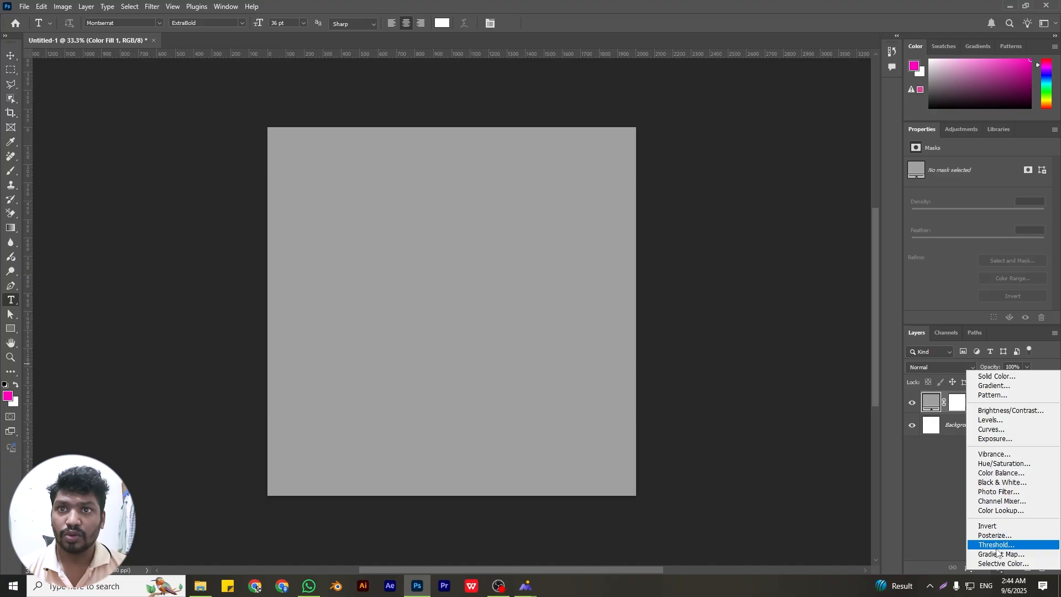
pyautogui.click(931, 489)
pyautogui.click(152, 6)
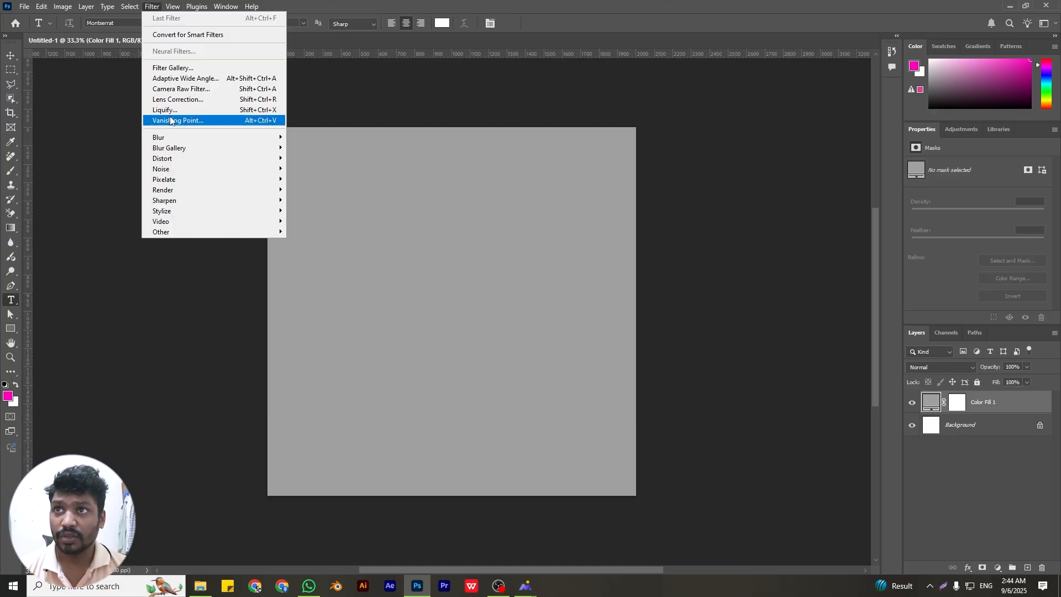
pyautogui.moveTo(176, 169)
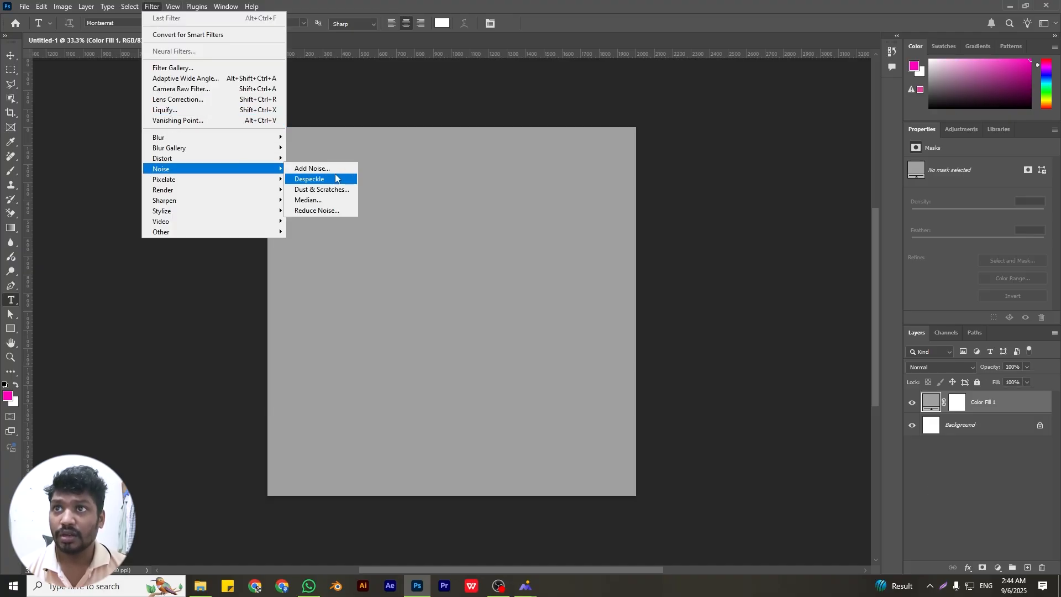
pyautogui.click(326, 169)
pyautogui.click(531, 217)
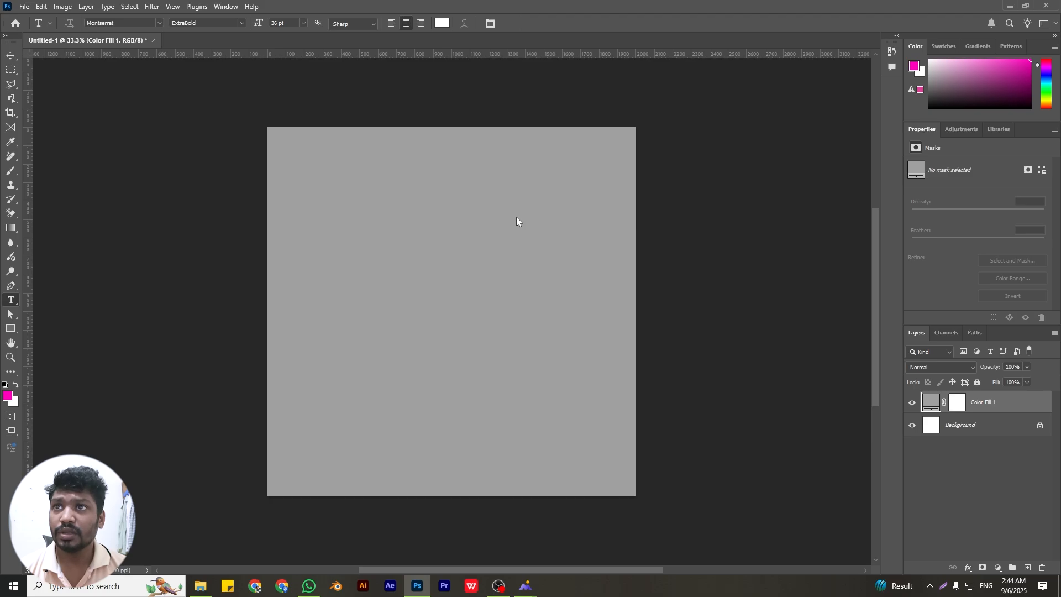
pyautogui.click(584, 119)
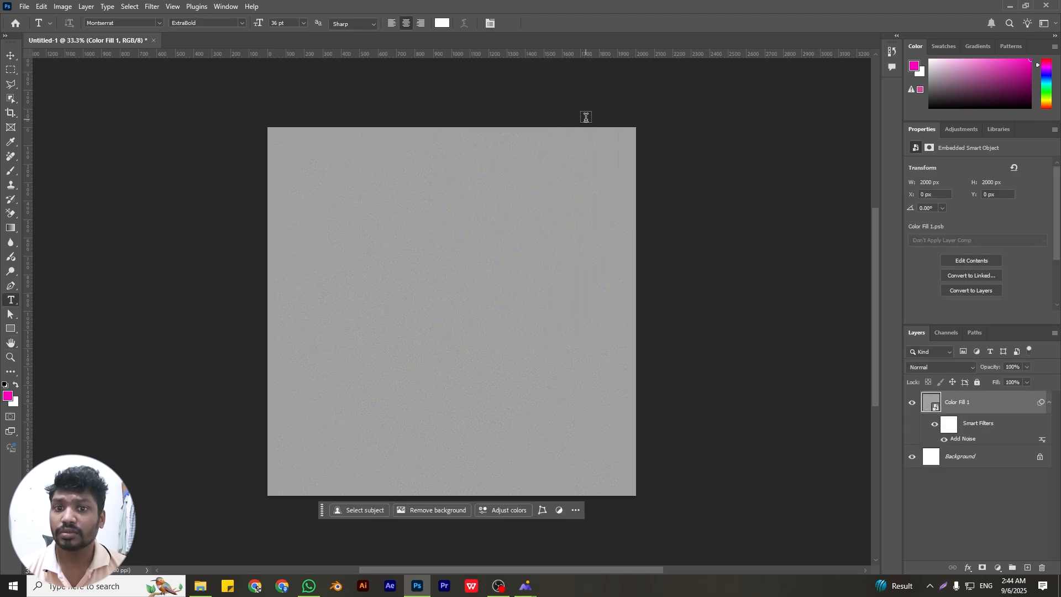
# Apply a Gaussian Blur with a 1.7 pixel radius to the noisy grey fill layer
pyautogui.click(152, 6)
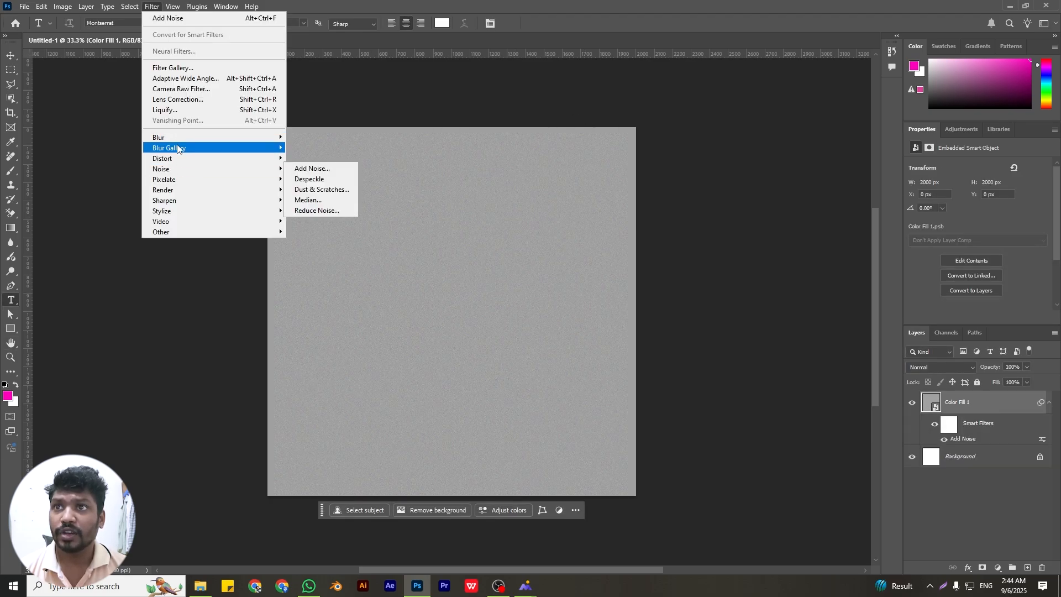
pyautogui.click(320, 178)
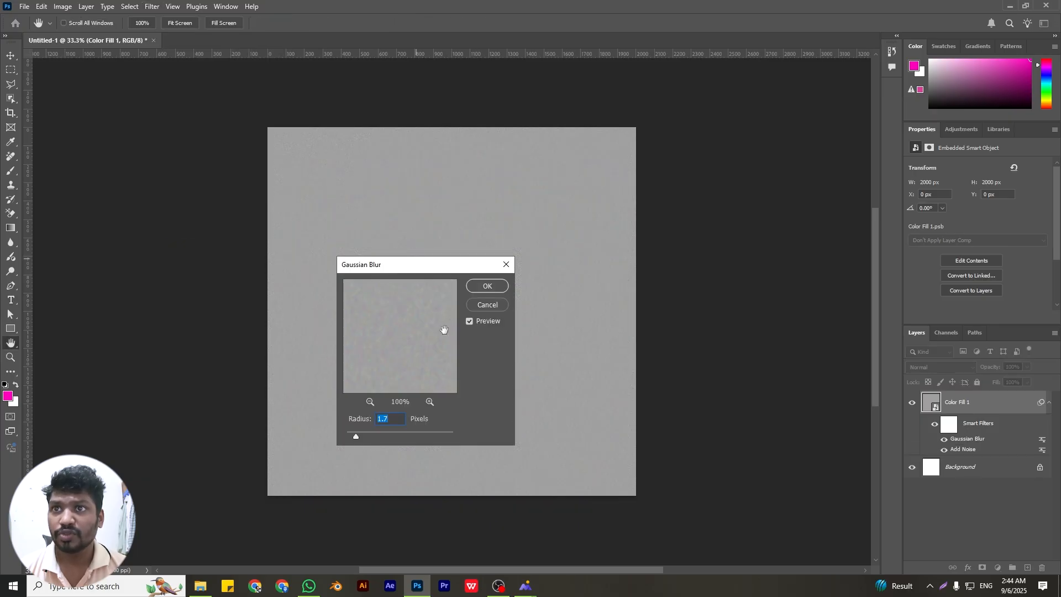
pyautogui.click(488, 286)
pyautogui.press('t')
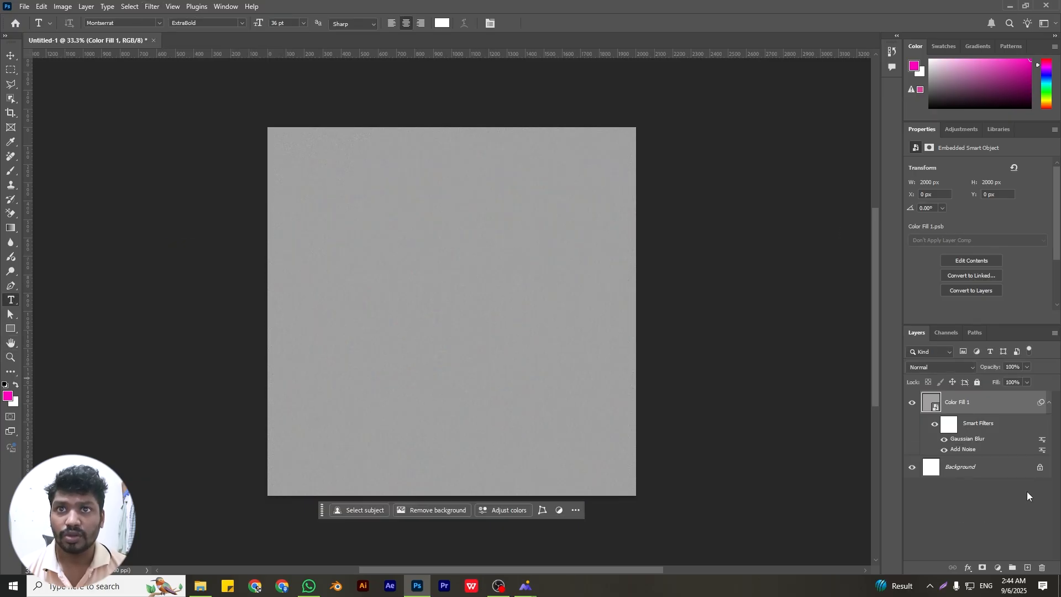
# Collapse the fill layer's smart filters and place the portrait photo "this is my mom (1)" centred on the canvas
pyautogui.click(1049, 403)
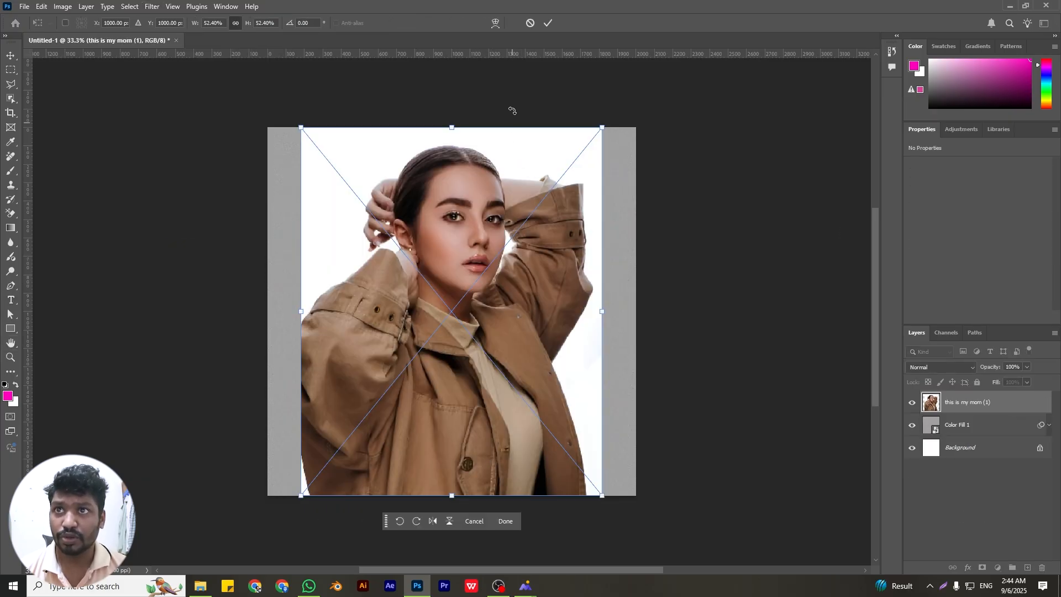
pyautogui.click(547, 23)
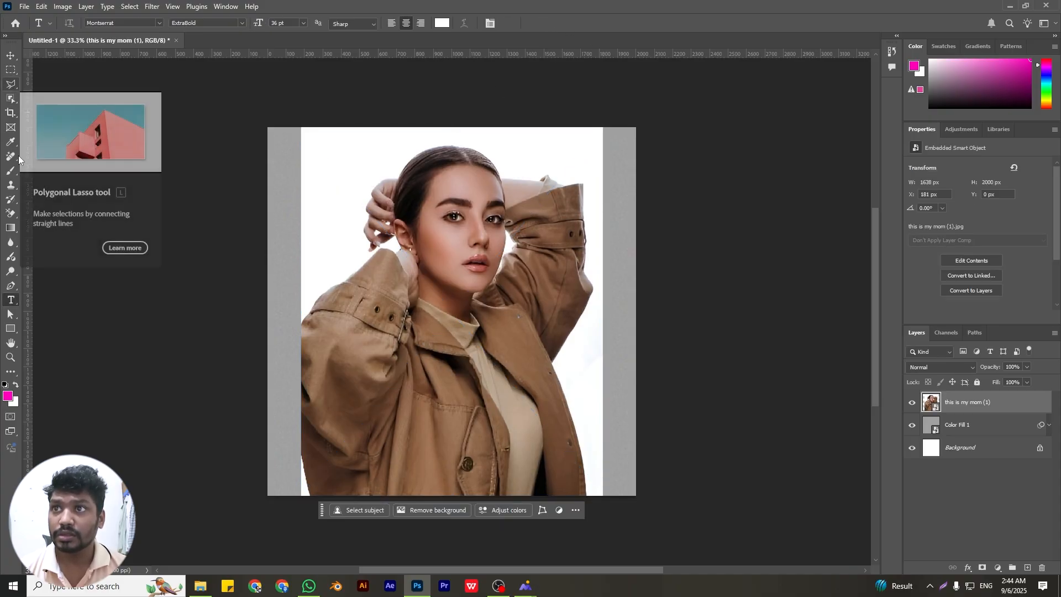
# Start a Pen tool path over the woman's hair, down her face and neck, and along the jacket lapel
pyautogui.click(10, 286)
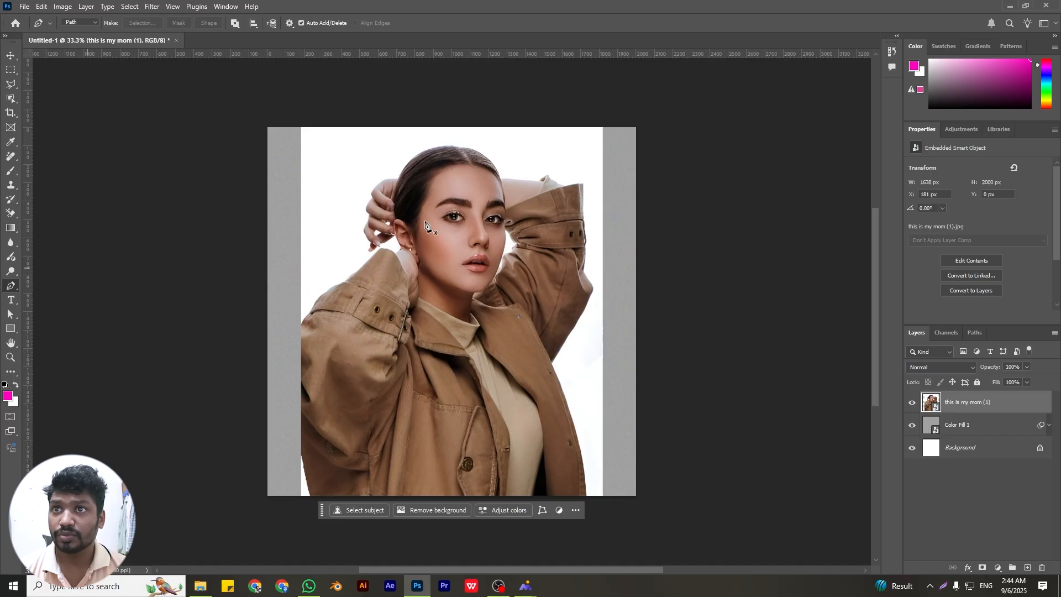
pyautogui.click(398, 178)
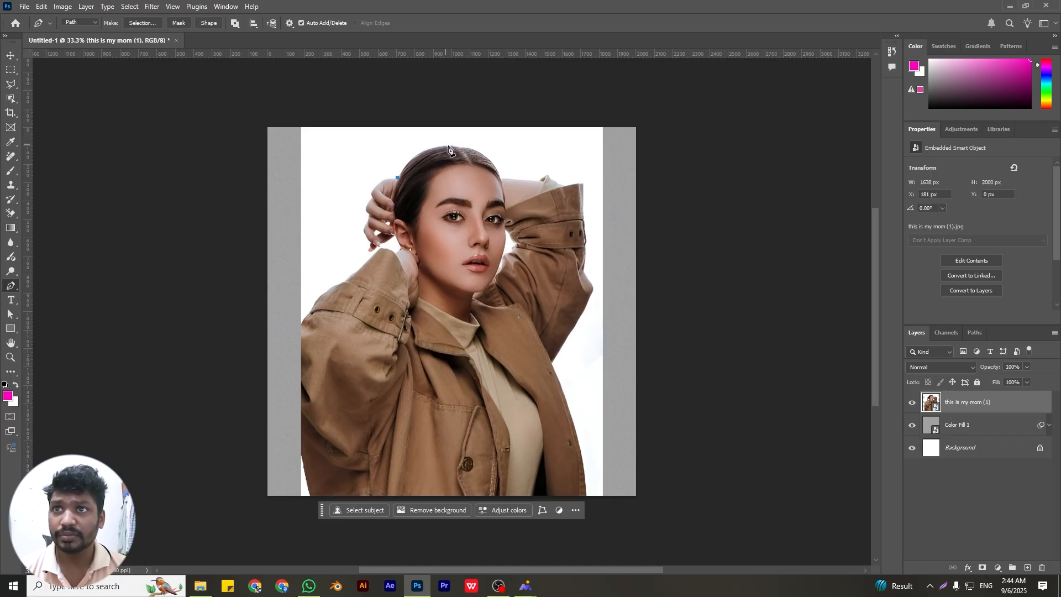
pyautogui.moveTo(448, 148)
pyautogui.mouseDown()
pyautogui.moveTo(509, 148)
pyautogui.moveTo(463, 146)
pyautogui.mouseUp()
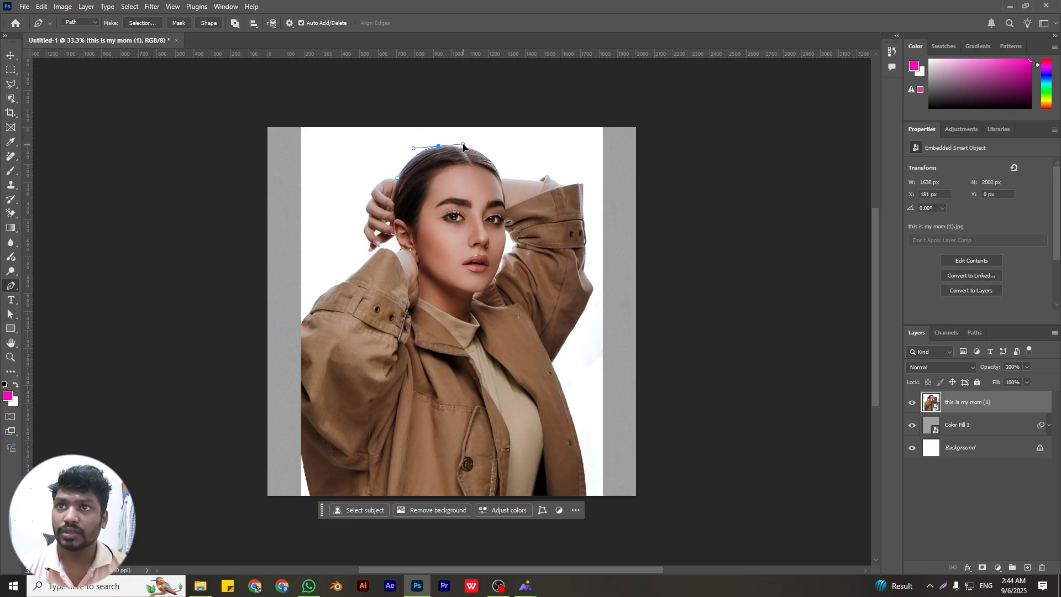
pyautogui.moveTo(500, 179); pyautogui.dragTo(520, 302)
pyautogui.click(552, 364)
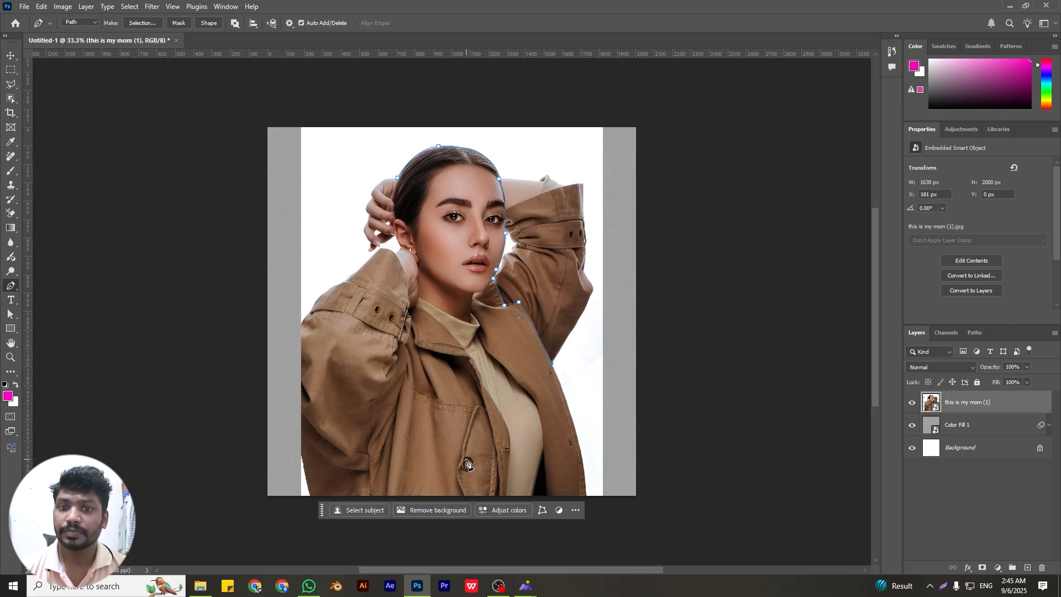
# Continue the path in straight segments across the lower jacket and up to the raised sleeve's cuff
pyautogui.click(466, 458)
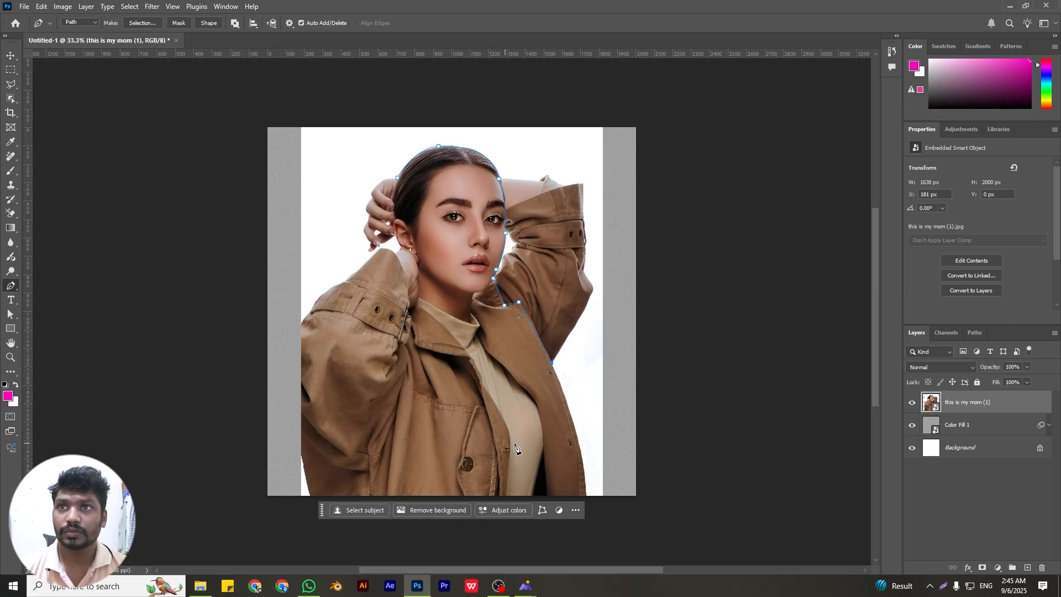
pyautogui.click(511, 442)
pyautogui.click(465, 461)
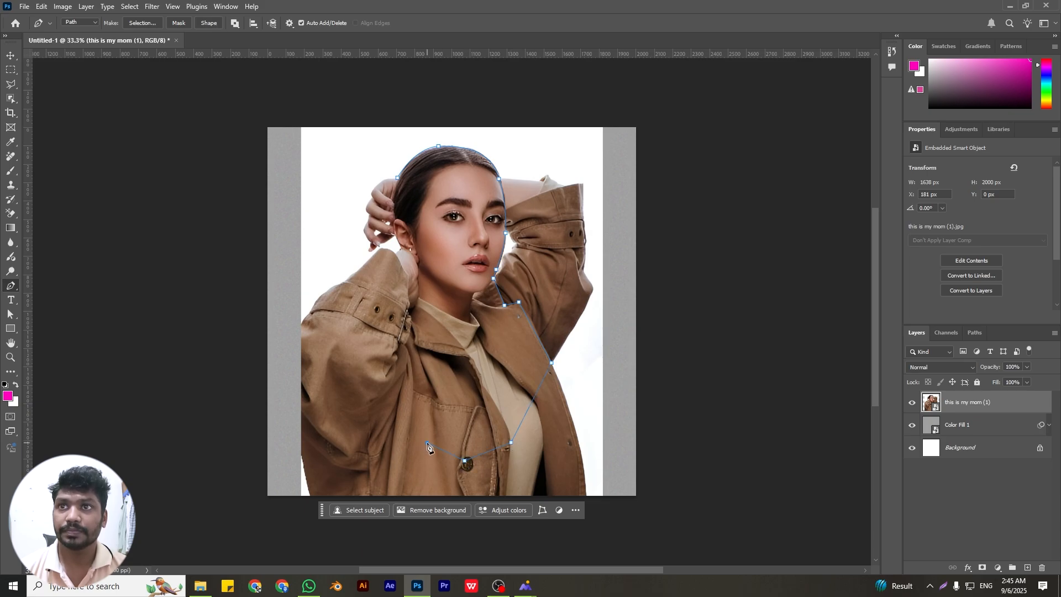
pyautogui.click(428, 444)
pyautogui.click(364, 264)
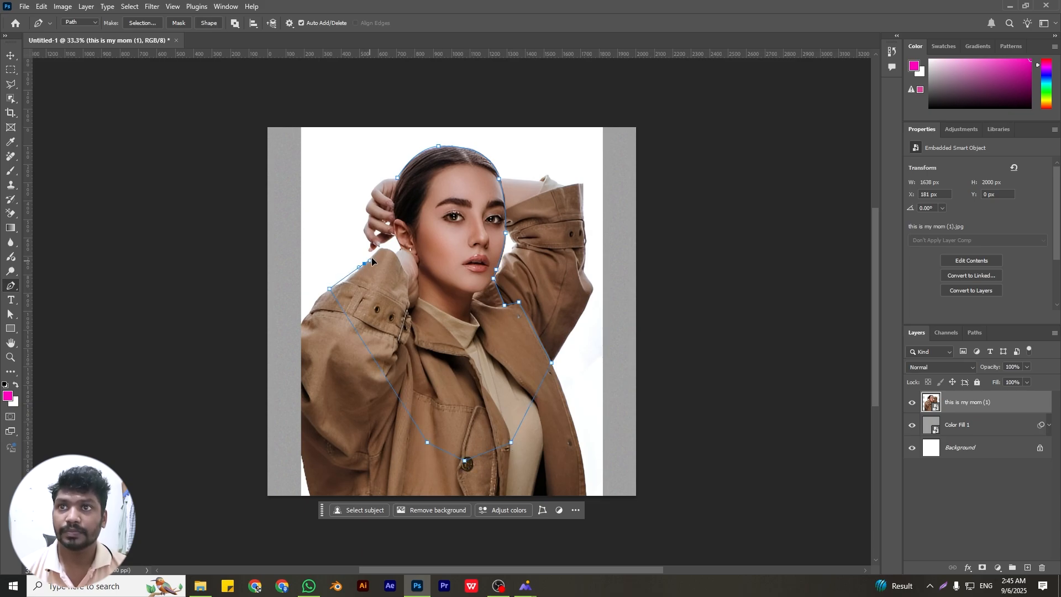
# Trace the path along the cuff, wrist, ear and hairline, and close it at its starting point
pyautogui.click(382, 249)
pyautogui.click(395, 253)
pyautogui.click(401, 249)
pyautogui.click(394, 232)
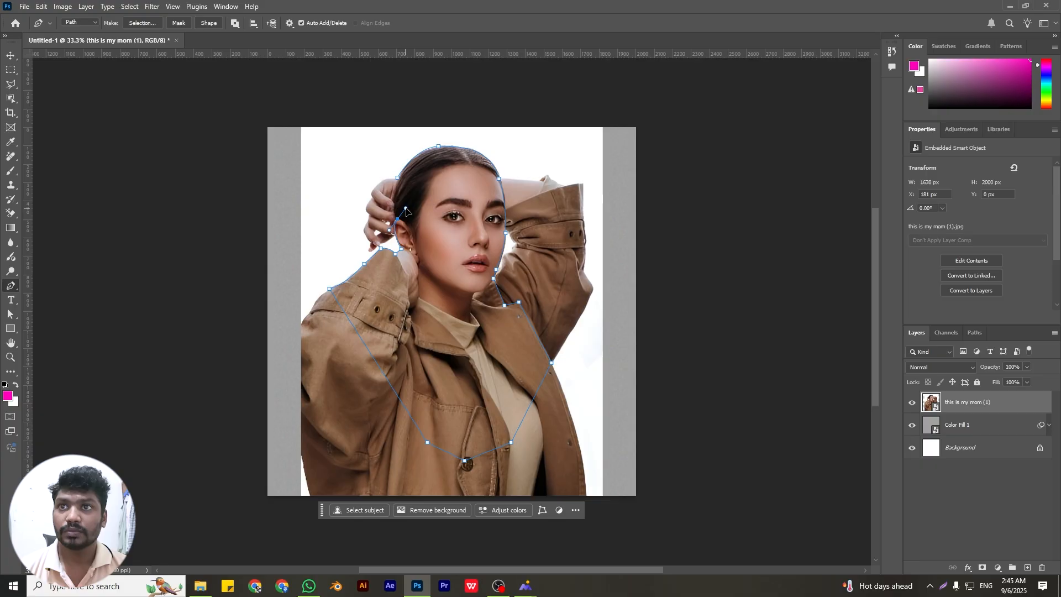
pyautogui.click(396, 219)
pyautogui.click(398, 206)
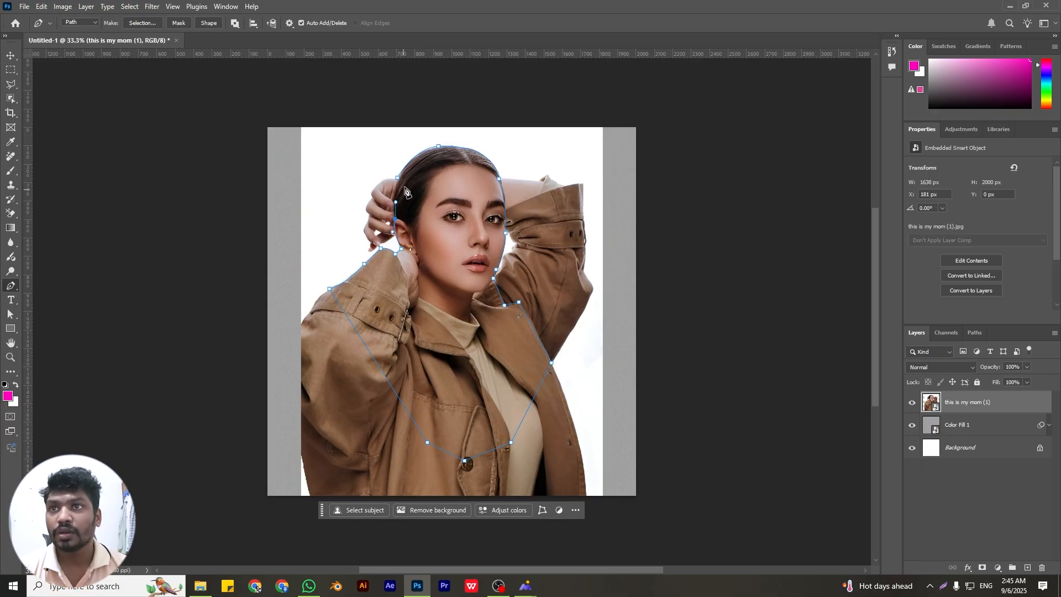
pyautogui.moveTo(397, 178); pyautogui.dragTo(403, 167)
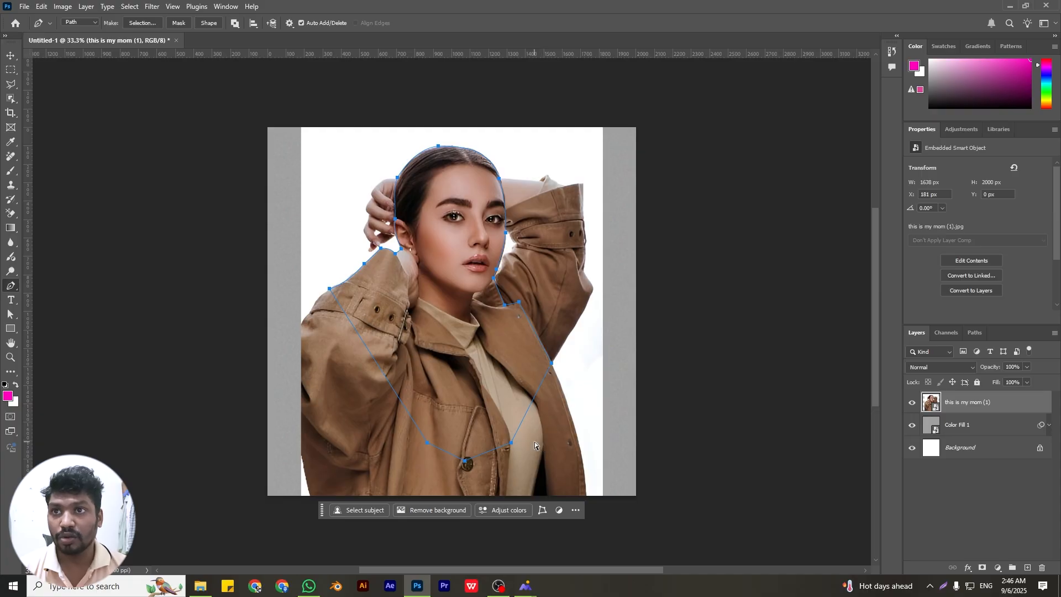
# Convert the closed path to a selection and use it as a layer mask on the portrait
pyautogui.hotkey('ctrl', 'Return')
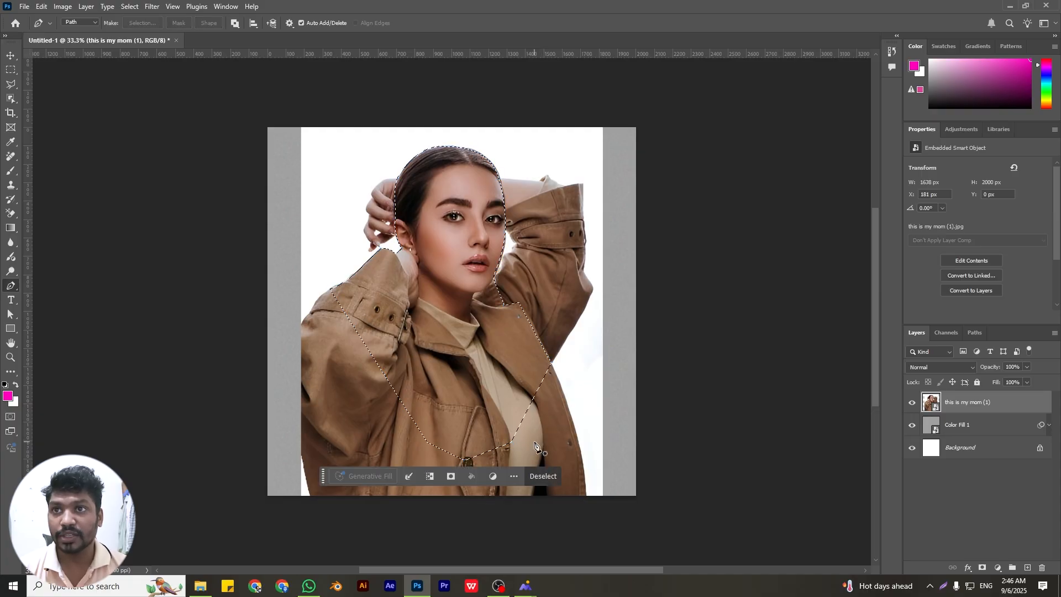
pyautogui.click(983, 568)
# Apply the Paint Daubs artistic filter to the portrait with brush size 8, sharpness 12 and the Simple brush type
pyautogui.click(152, 6)
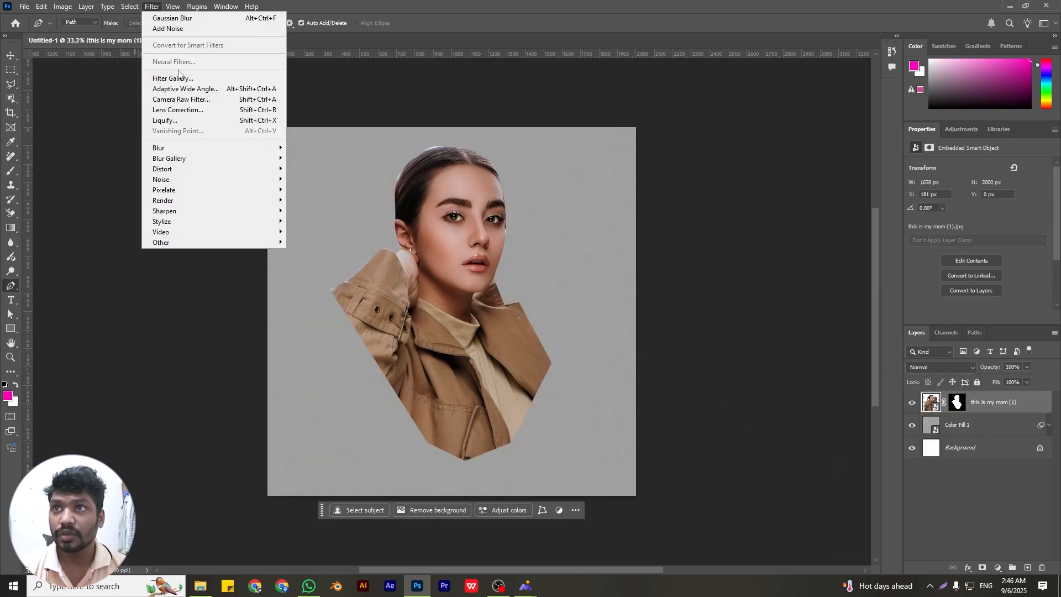
pyautogui.click(178, 78)
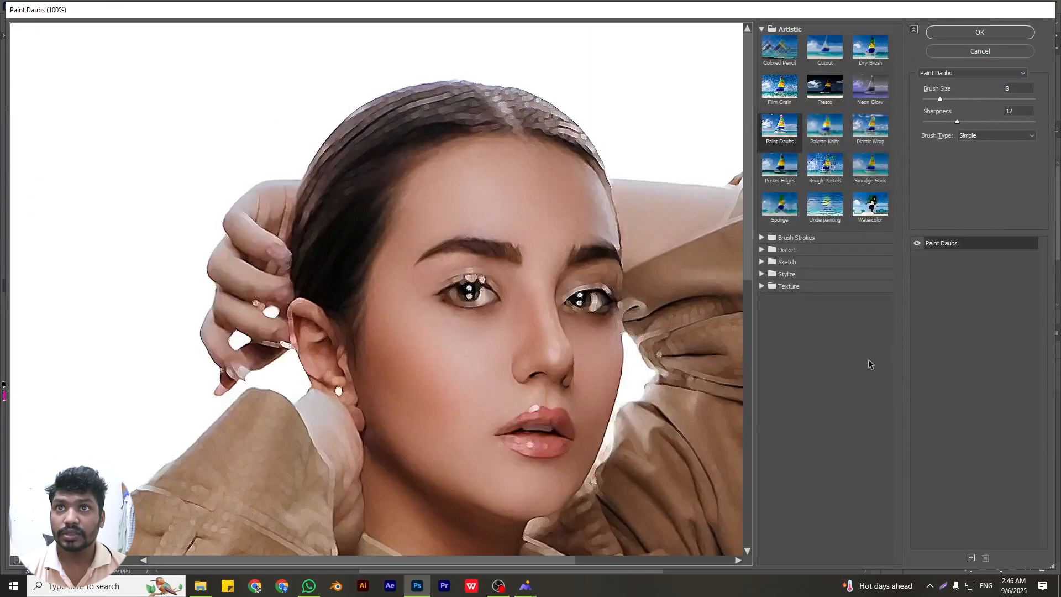
pyautogui.click(980, 33)
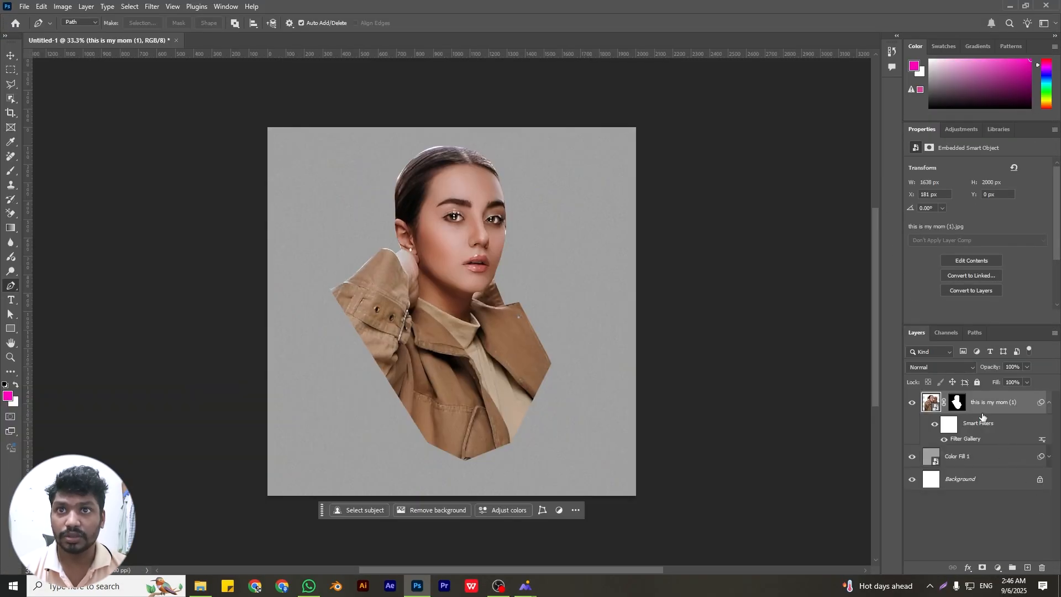
# Add a Black & White adjustment layer with Reds at -12 and clip it to the portrait layer
pyautogui.click(984, 525)
pyautogui.click(998, 569)
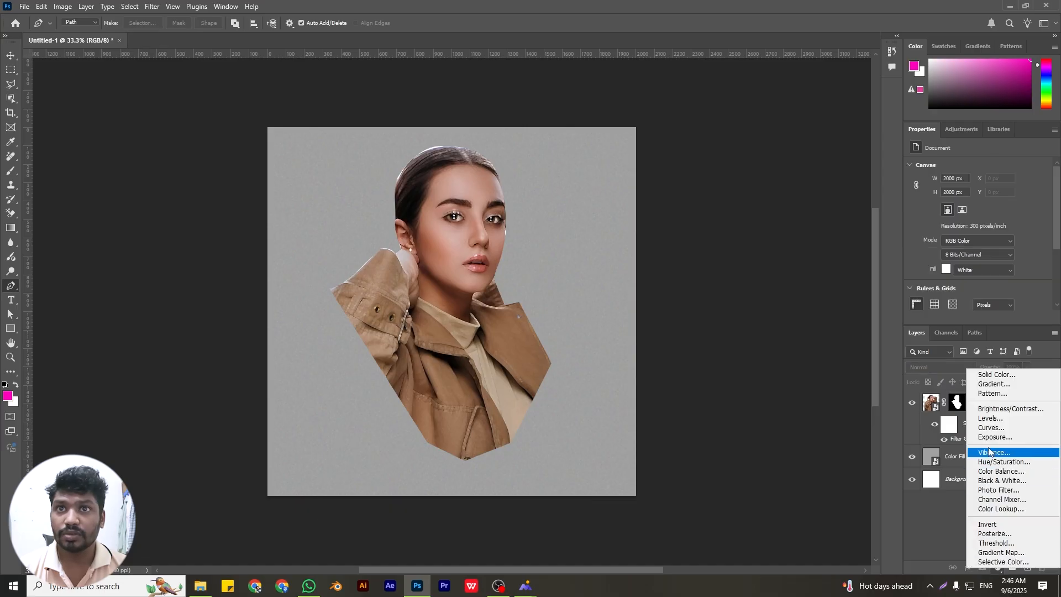
pyautogui.click(1001, 481)
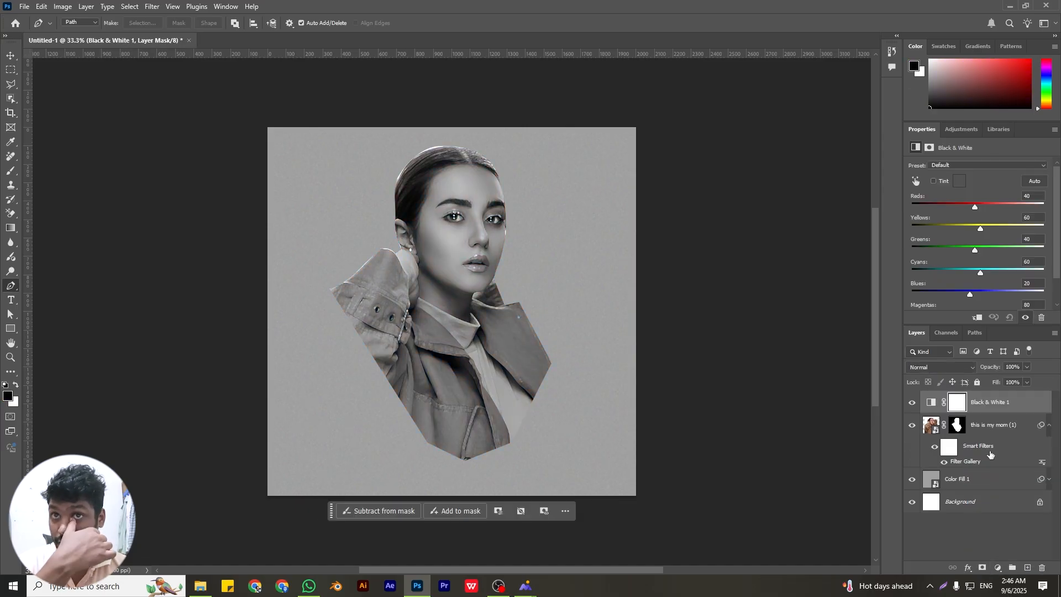
pyautogui.moveTo(975, 209); pyautogui.dragTo(965, 210)
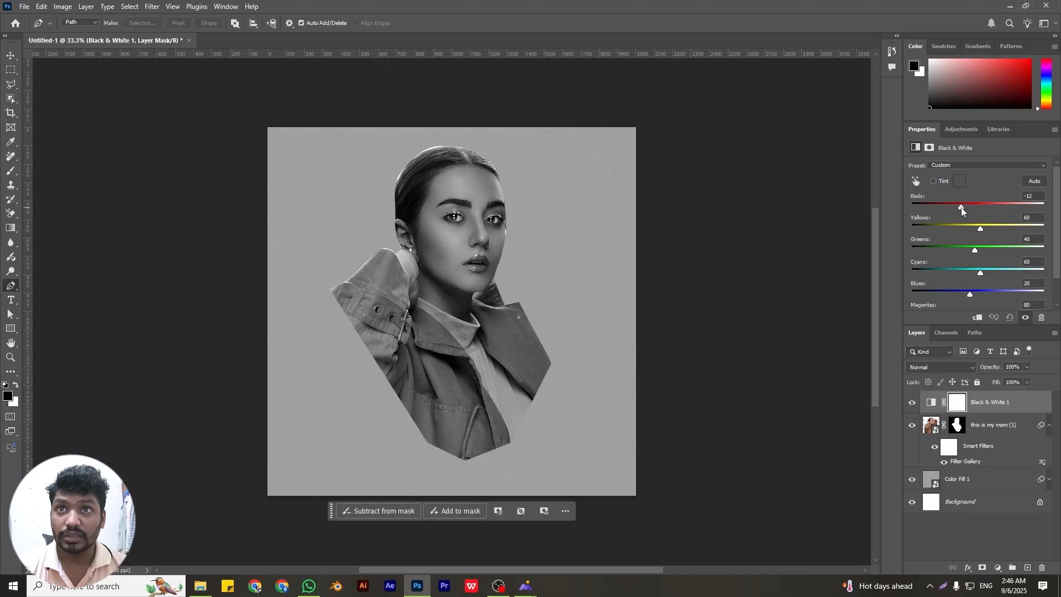
pyautogui.click(976, 320)
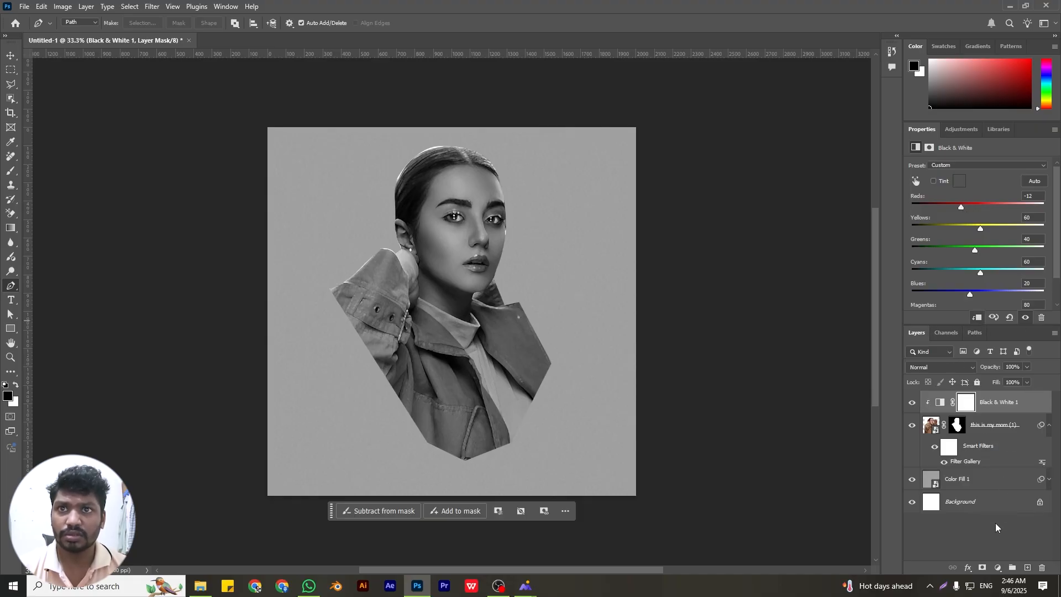
# Group the portrait with its Black & White adjustment and convert the group to a smart object
pyautogui.keyDown('shift'); pyautogui.click(1008, 430); pyautogui.keyUp('shift')
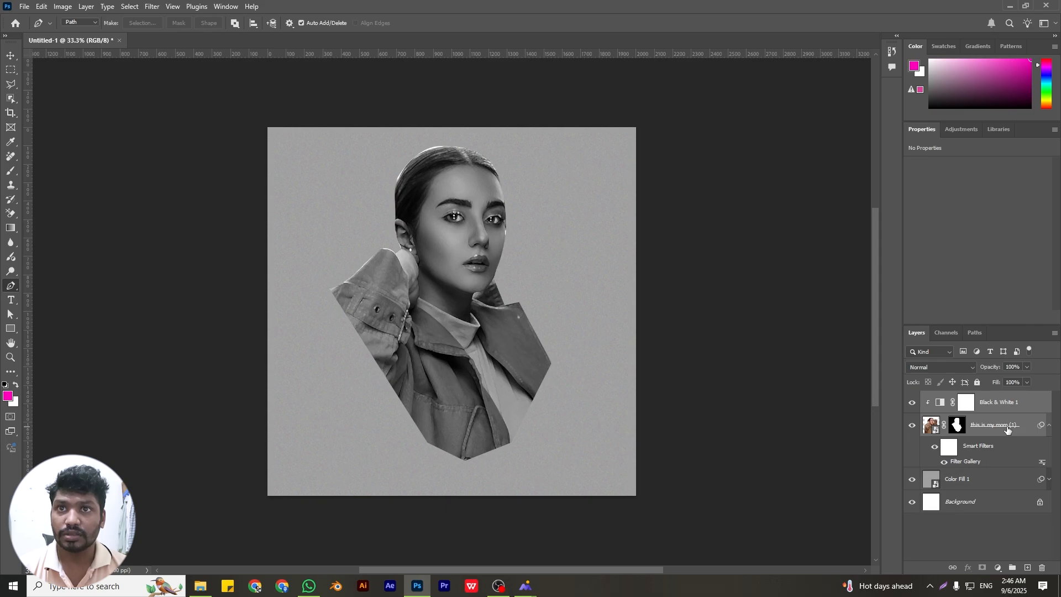
pyautogui.click(1013, 568)
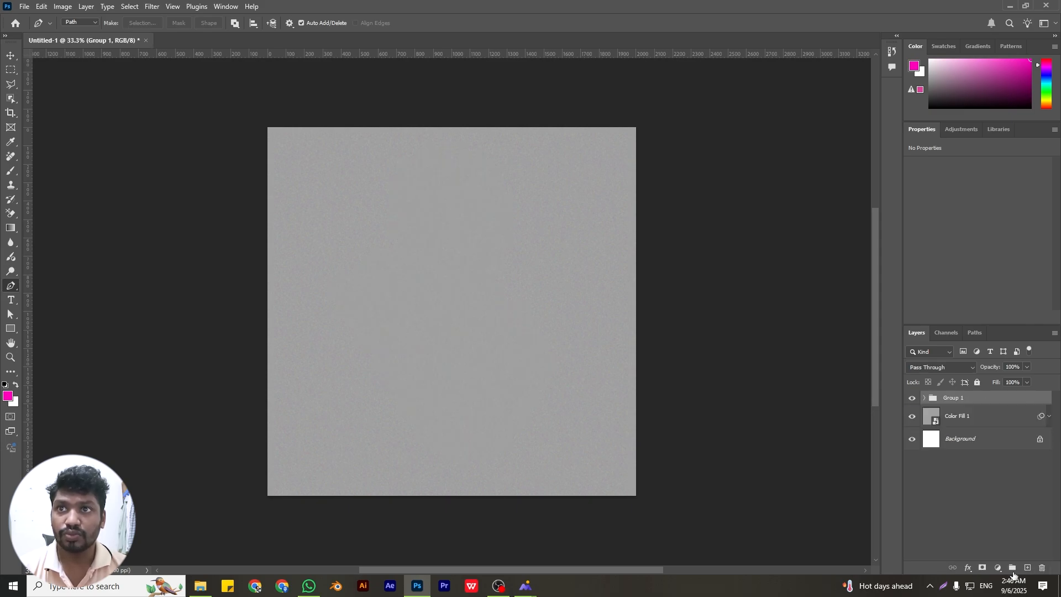
pyautogui.rightClick(952, 394)
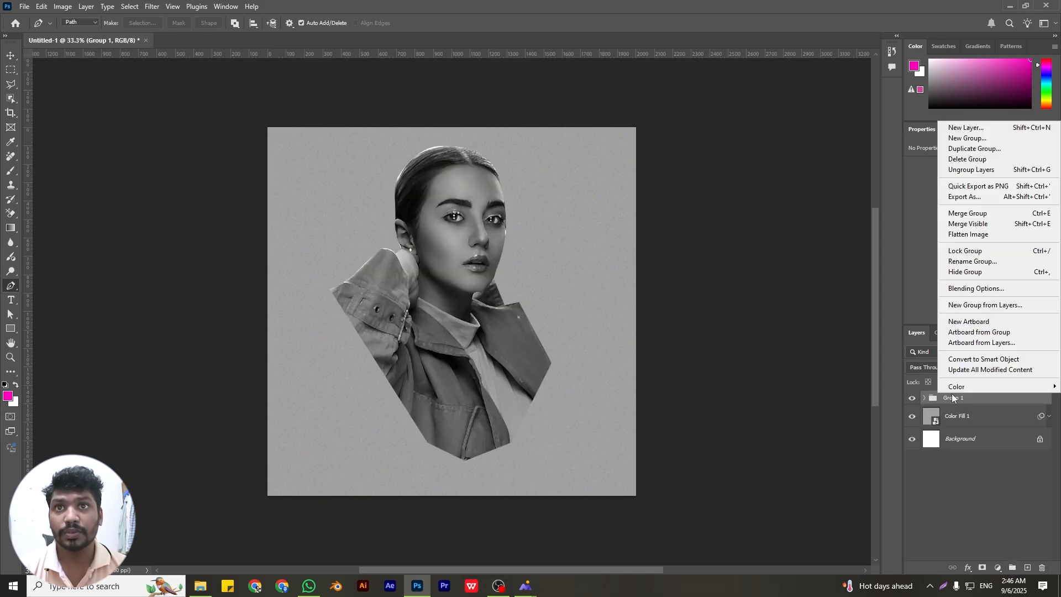
pyautogui.click(975, 359)
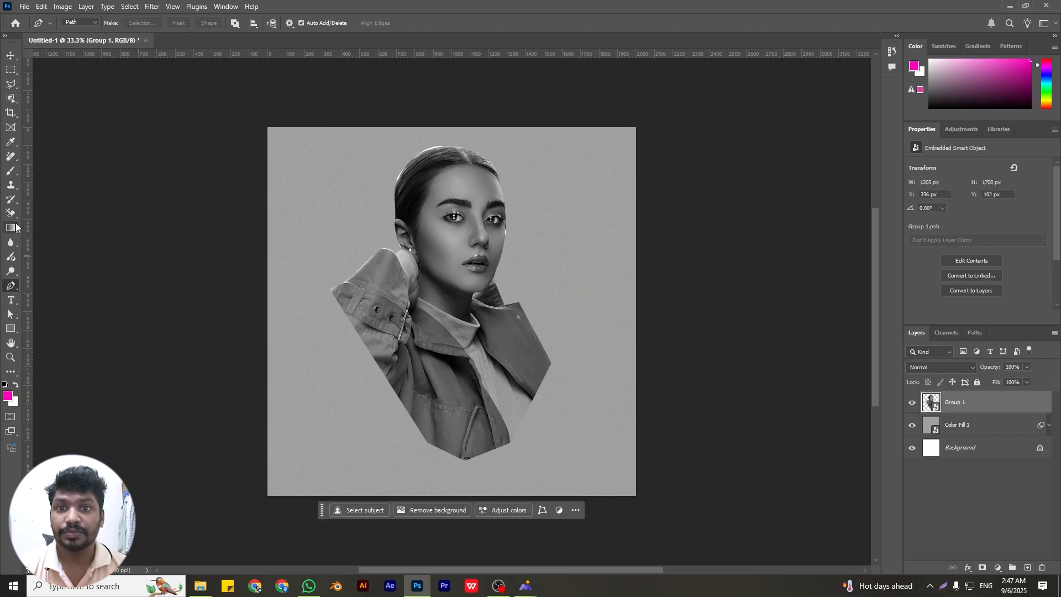
# Add the white text "BE MODEL" over the portrait in Montserrat ExtraBold at 36 pt
pyautogui.click(10, 302)
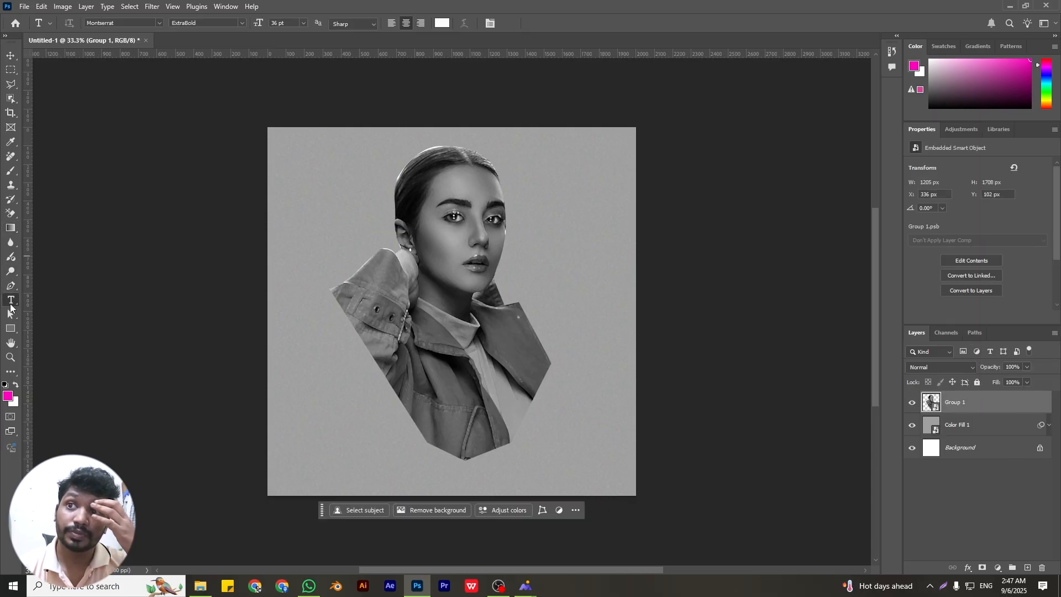
pyautogui.click(409, 320)
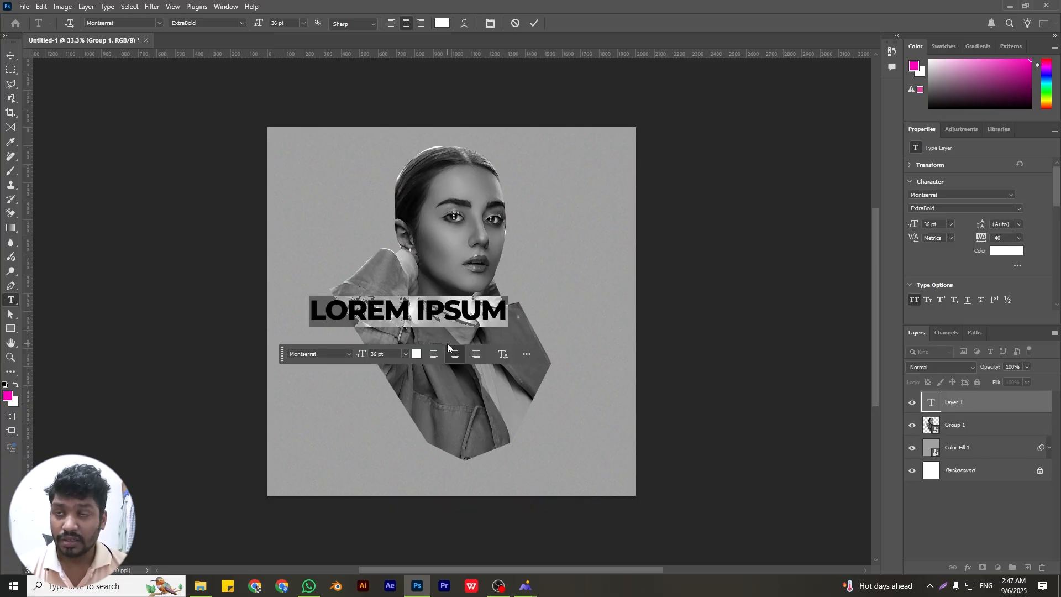
pyautogui.write('BE MODEL')
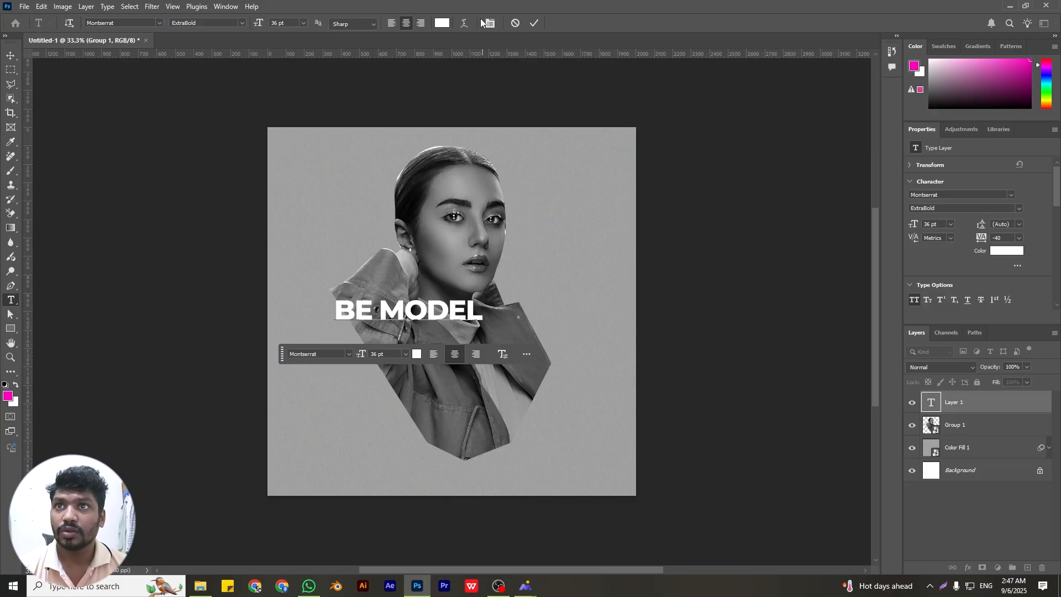
pyautogui.click(535, 23)
# Rotate the BE MODEL text 90° clockwise and enlarge it to about 62 pt along the left side of the portrait's face
pyautogui.hotkey('ctrl', 't')
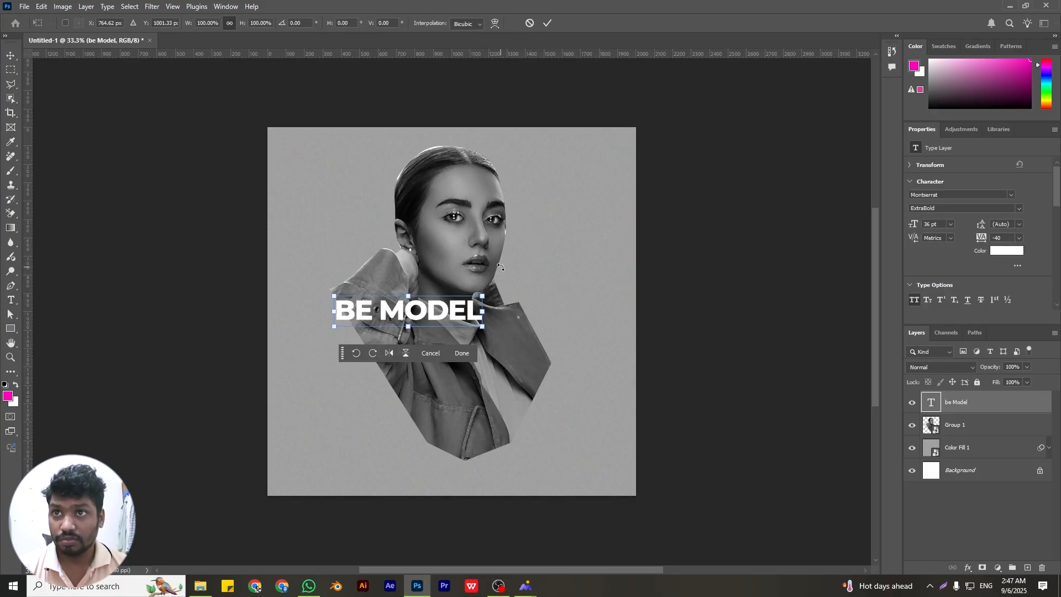
pyautogui.moveTo(489, 285); pyautogui.dragTo(449, 432)
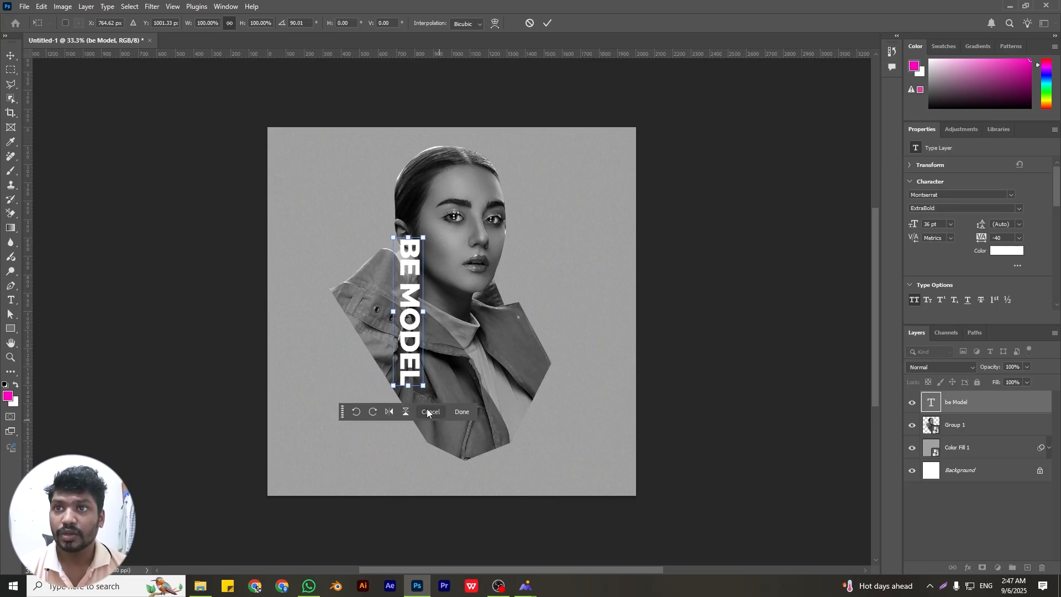
pyautogui.moveTo(409, 385); pyautogui.dragTo(425, 461)
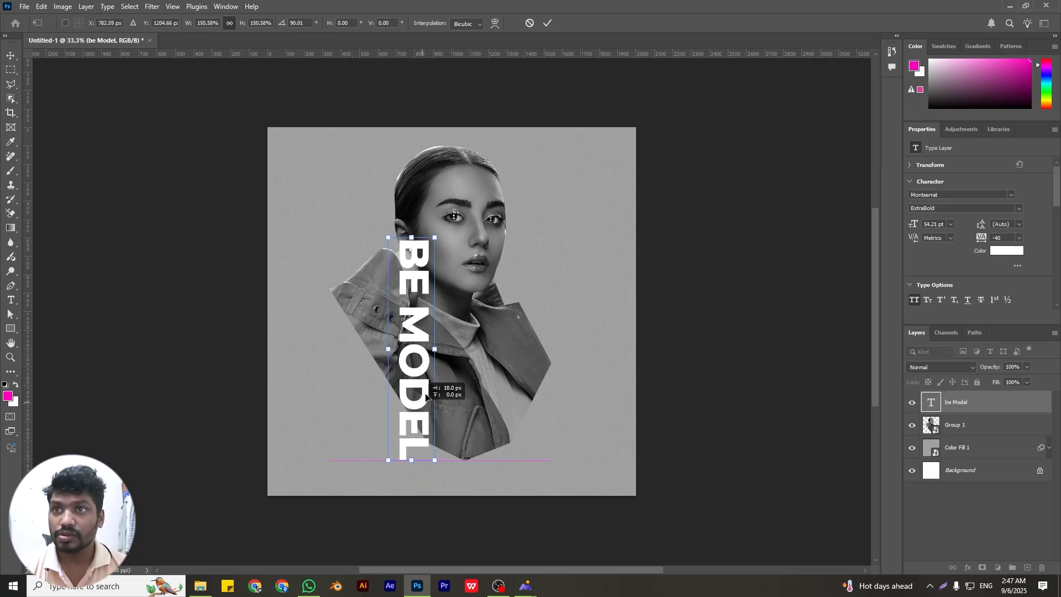
pyautogui.moveTo(415, 417); pyautogui.dragTo(435, 341)
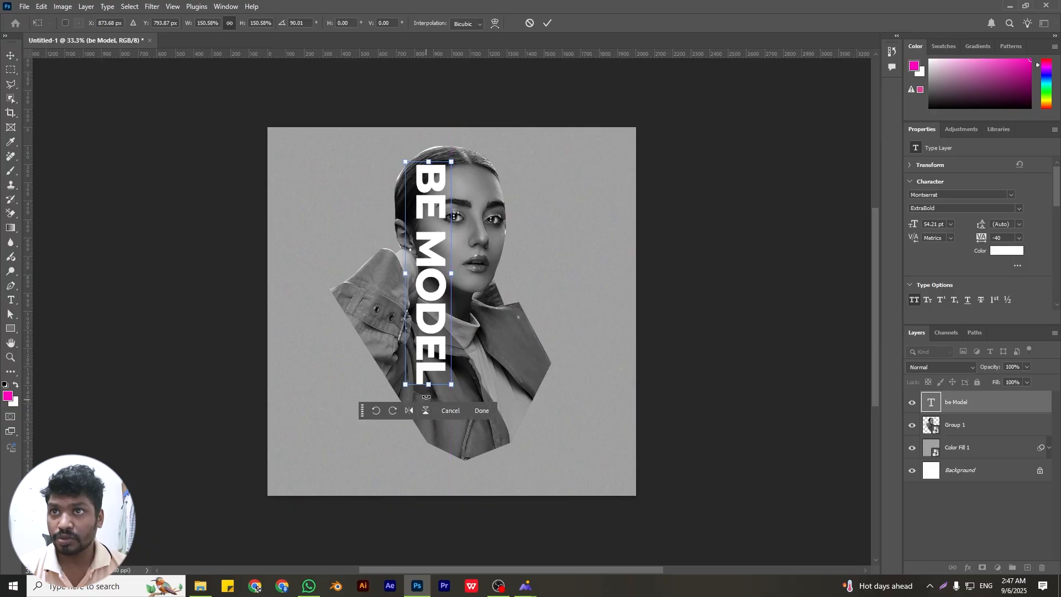
pyautogui.moveTo(428, 386); pyautogui.dragTo(429, 417)
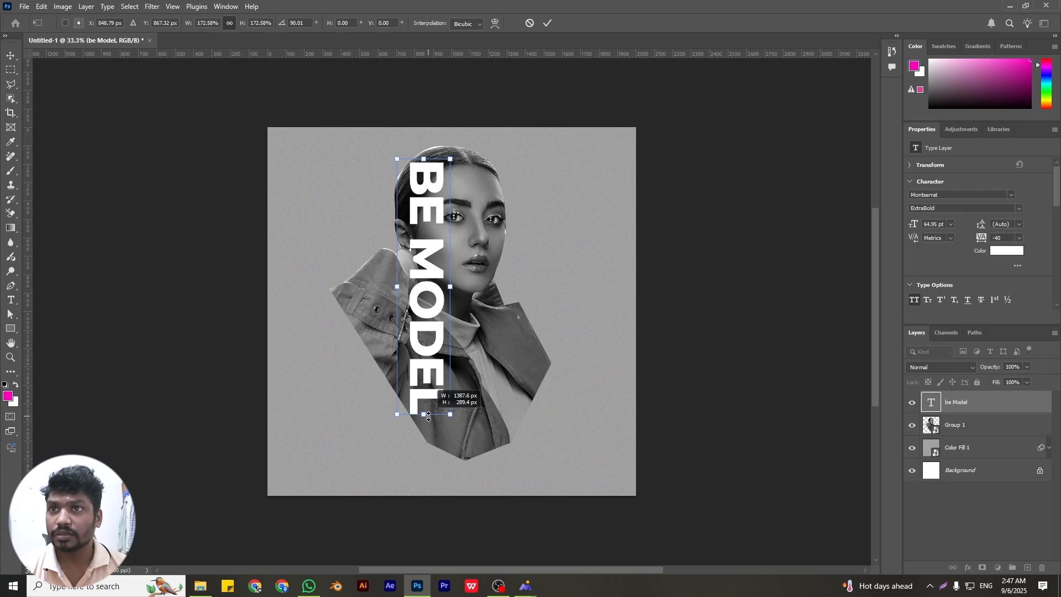
pyautogui.moveTo(429, 417); pyautogui.dragTo(429, 417)
pyautogui.click(547, 23)
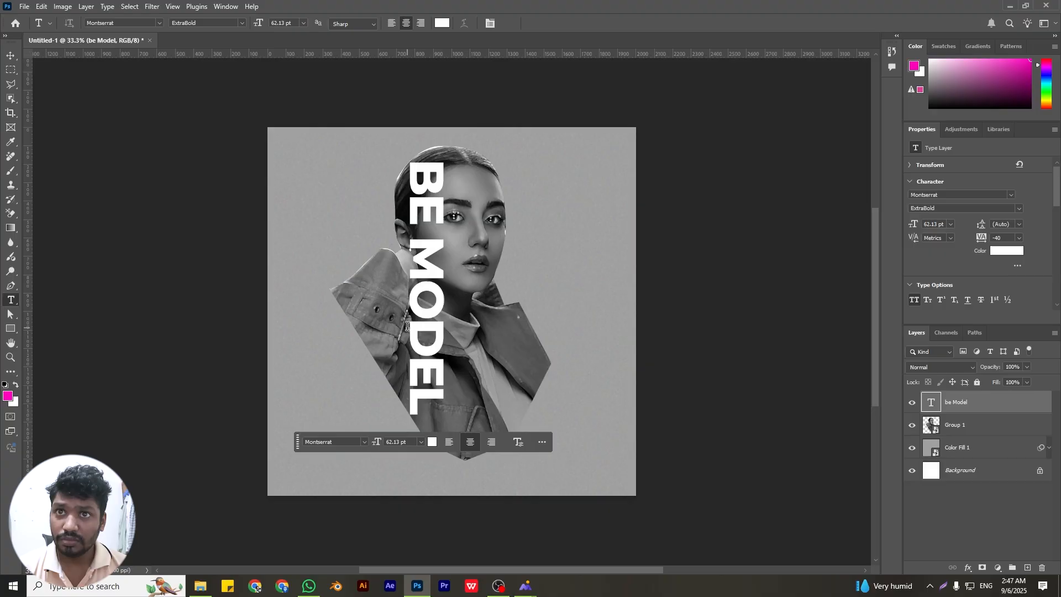
# Duplicate the portrait smart object above the text layer and hide the duplicate
pyautogui.click(958, 427)
pyautogui.keyDown('alt'); pyautogui.moveTo(958, 428); pyautogui.dragTo(957, 402); pyautogui.keyUp('alt')
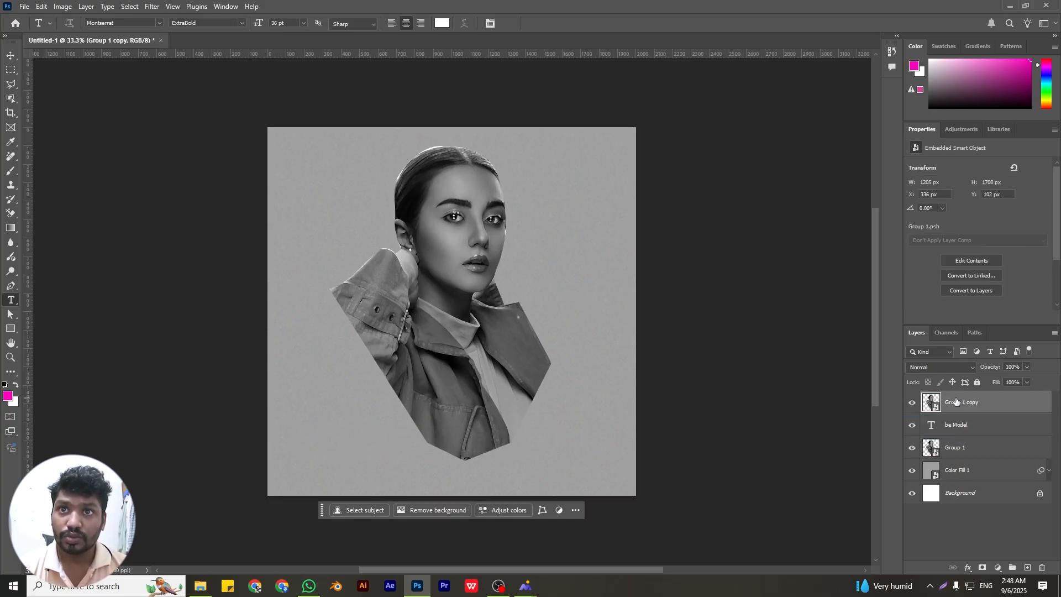
pyautogui.click(912, 403)
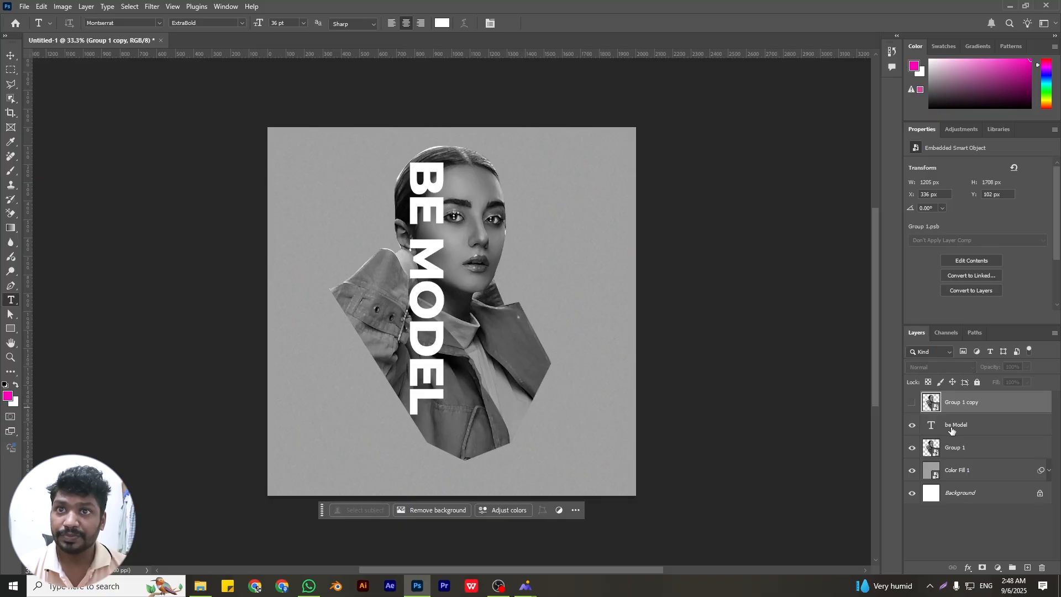
# Add a layer mask to the original portrait layer and load the BE MODEL text's pixels as a selection
pyautogui.click(952, 428)
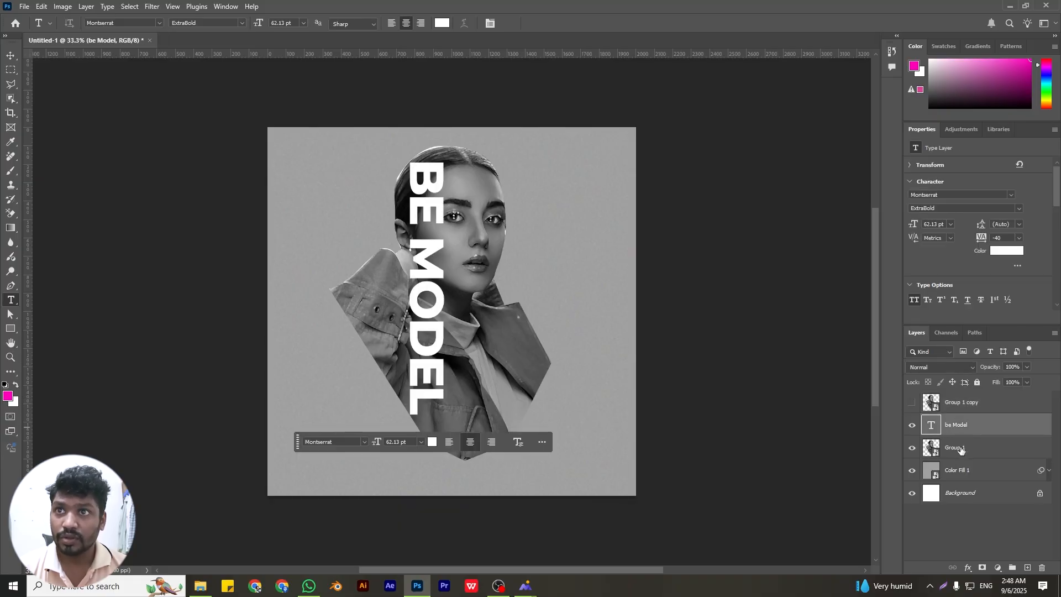
pyautogui.click(962, 450)
pyautogui.click(982, 568)
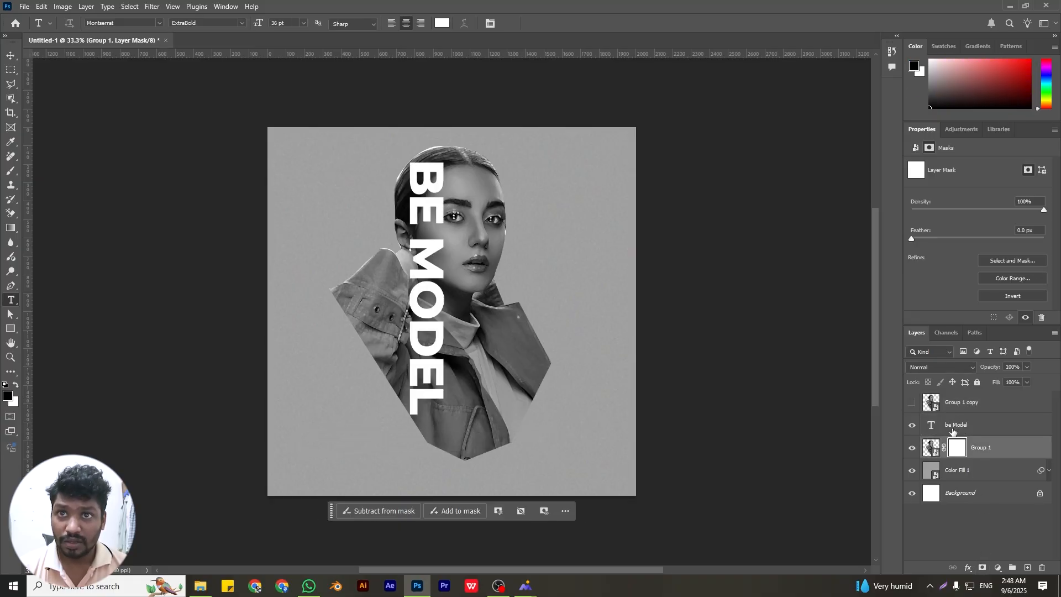
pyautogui.click(943, 429)
pyautogui.rightClick(939, 428)
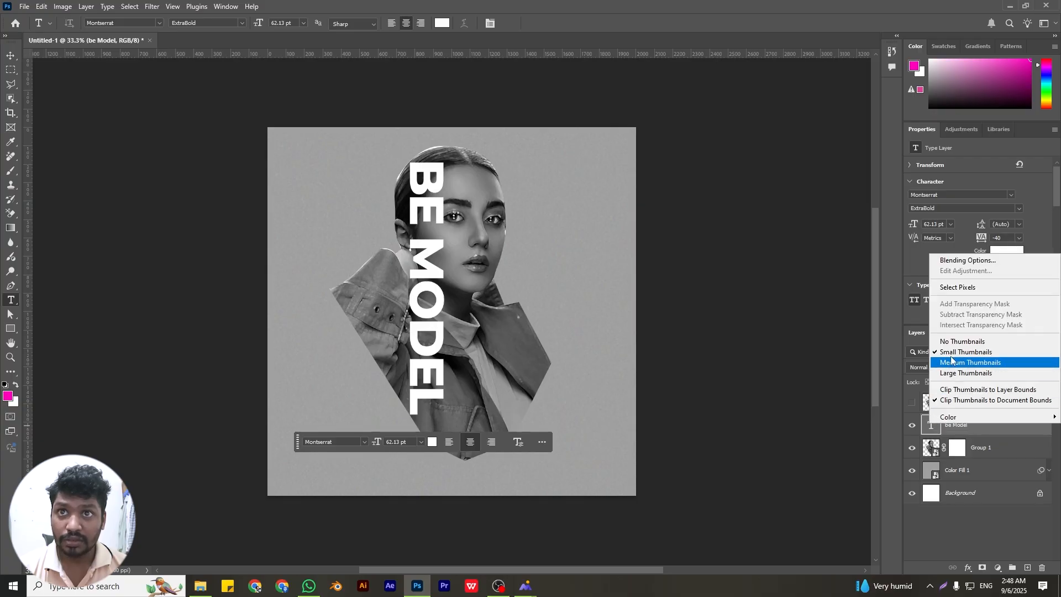
pyautogui.click(948, 291)
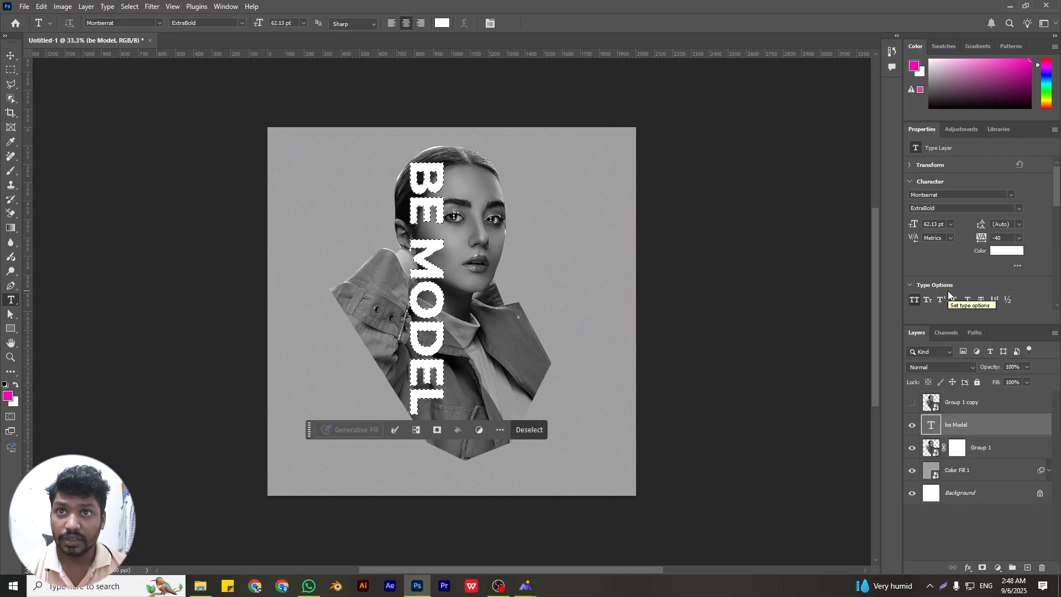
# Reset the foreground colour to black and set up a Hard Round brush at 47 px
pyautogui.click(5, 385)
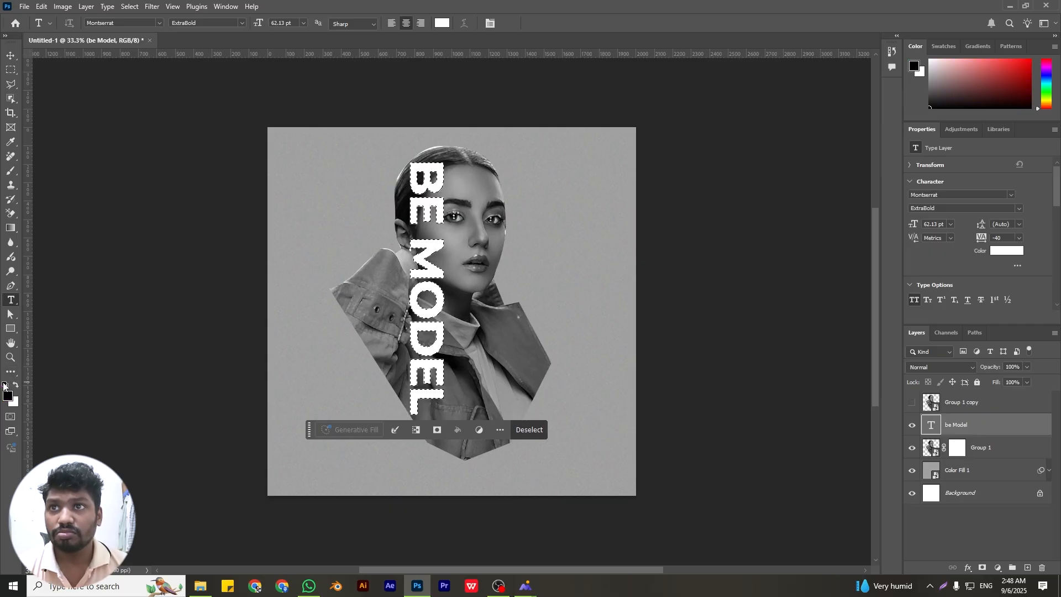
pyautogui.click(10, 172)
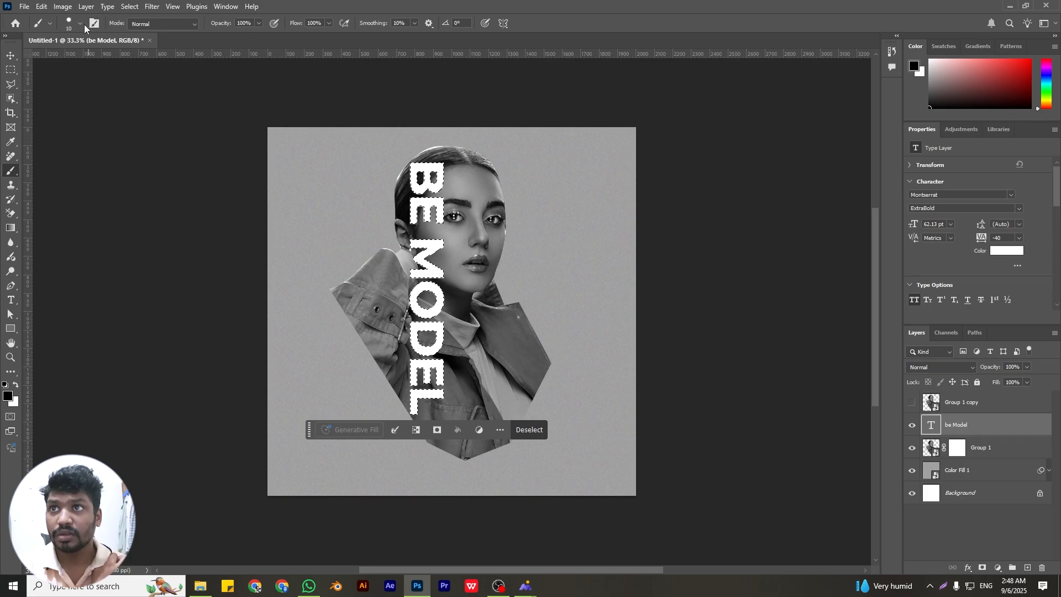
pyautogui.click(80, 24)
pyautogui.click(23, 126)
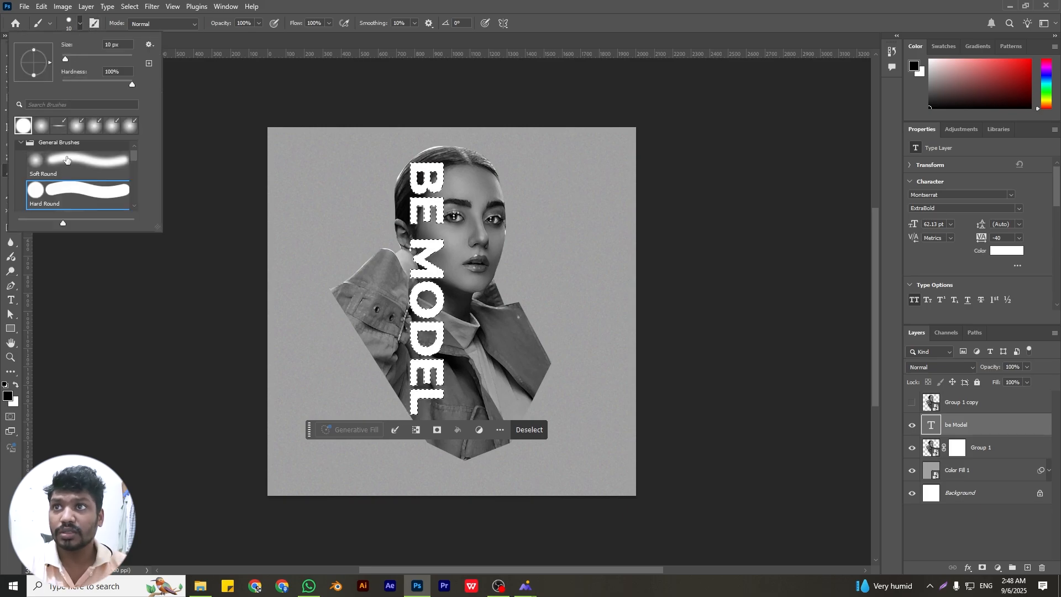
pyautogui.moveTo(65, 59); pyautogui.dragTo(78, 62)
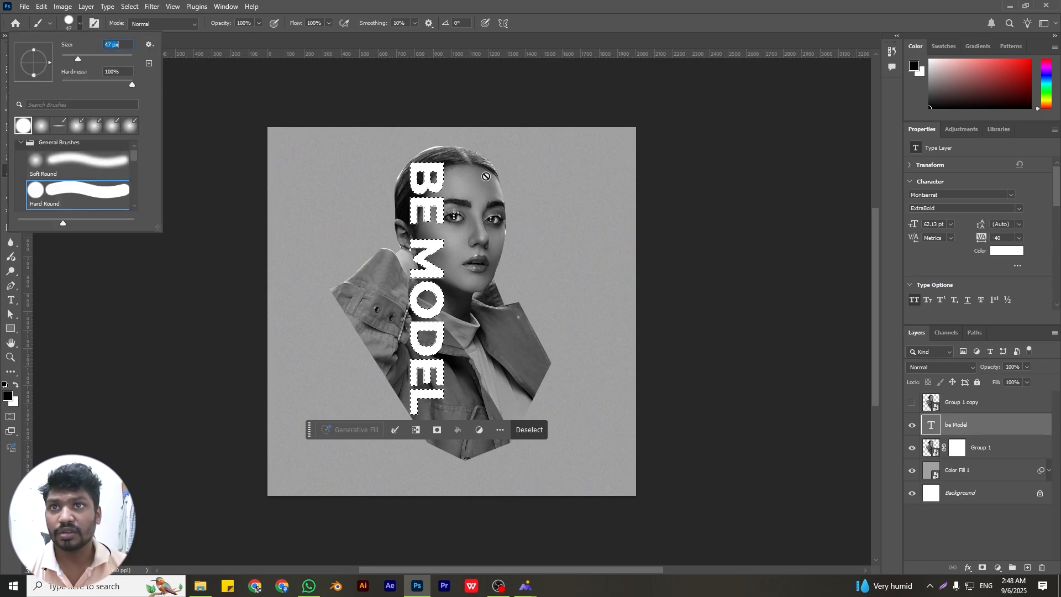
# Invert the text selection and make the original portrait's layer mask active
pyautogui.click(958, 448)
pyautogui.click(959, 430)
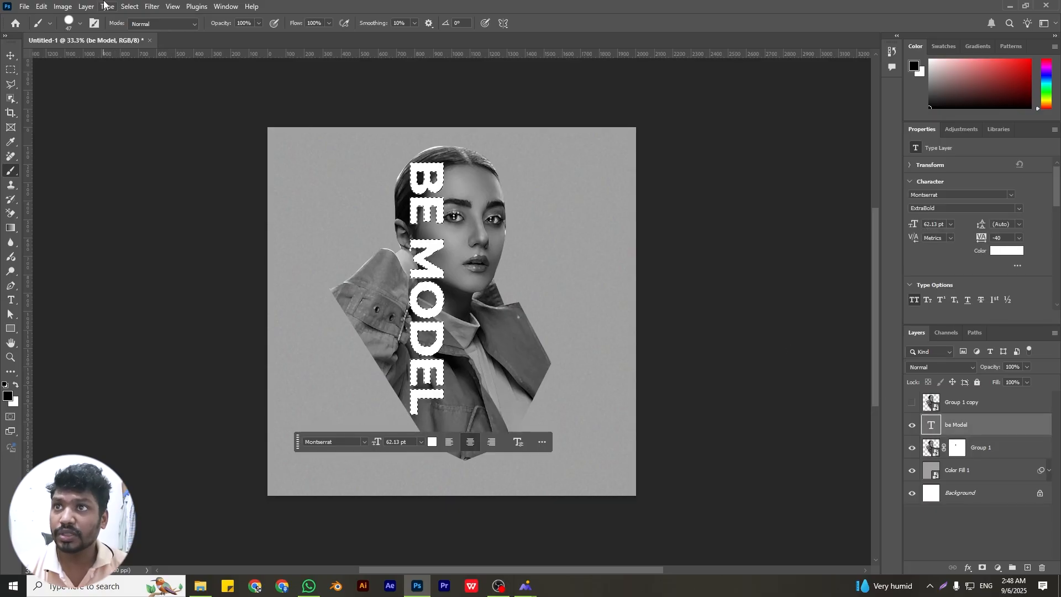
pyautogui.click(129, 7)
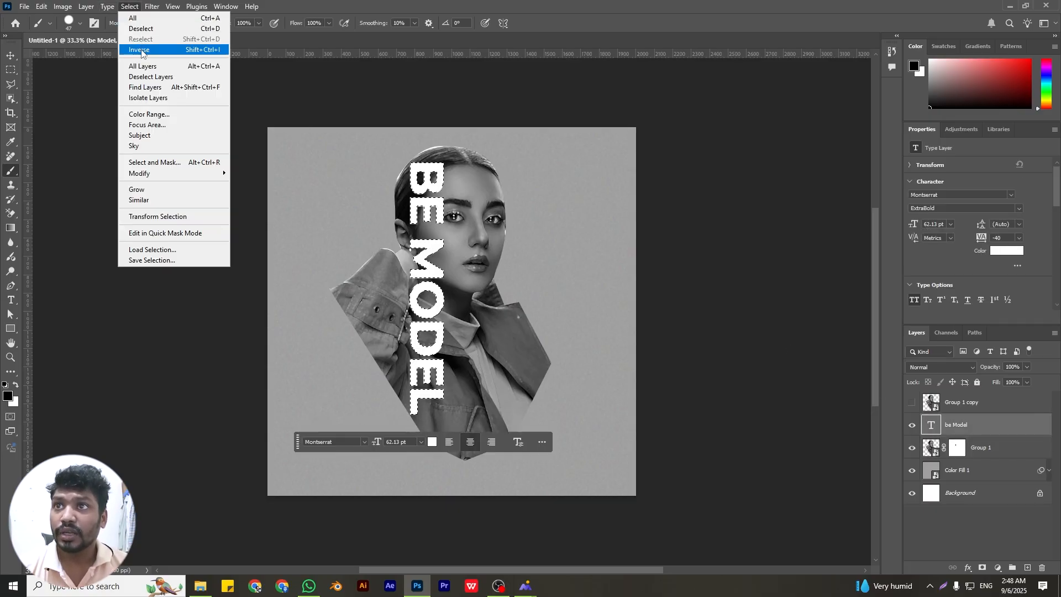
pyautogui.click(139, 49)
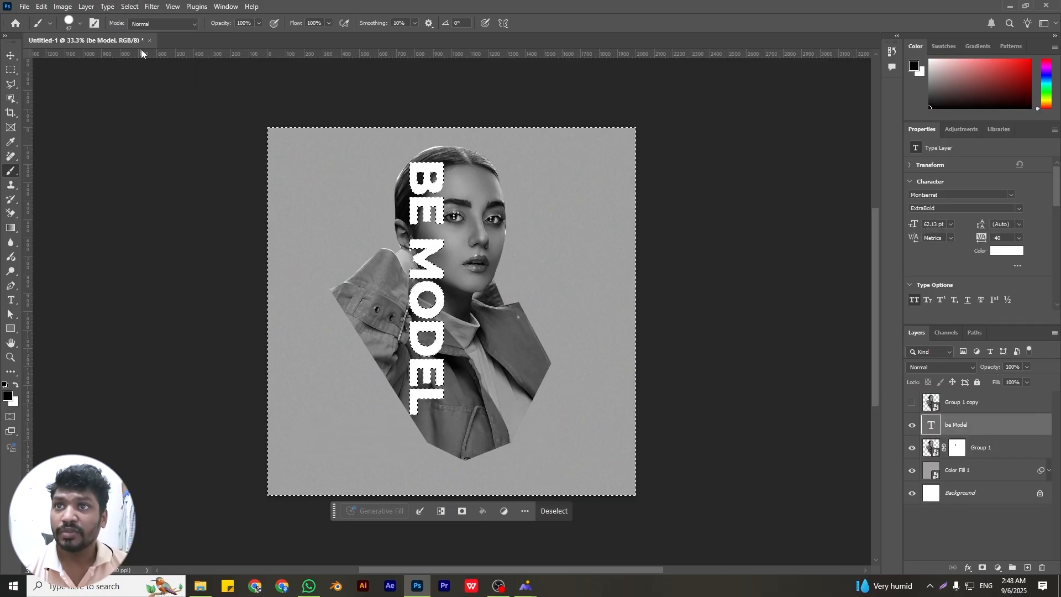
pyautogui.click(958, 448)
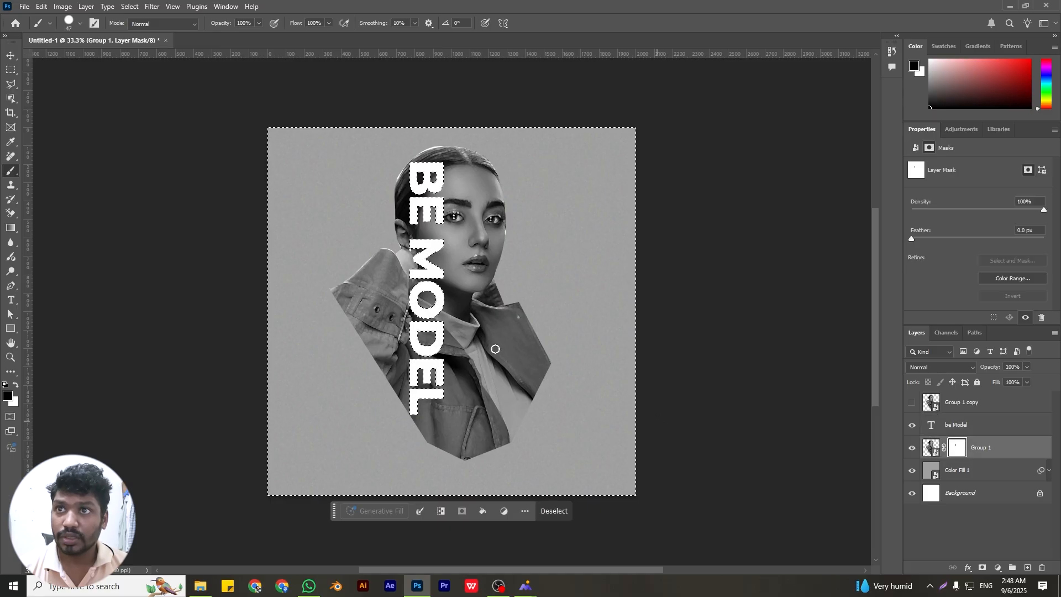
# Paint black on the portrait's mask with the brush at 100 and 180 px, hiding the portrait left of the BE MODEL lettering
pyautogui.rightClick(426, 251)
pyautogui.click(521, 279)
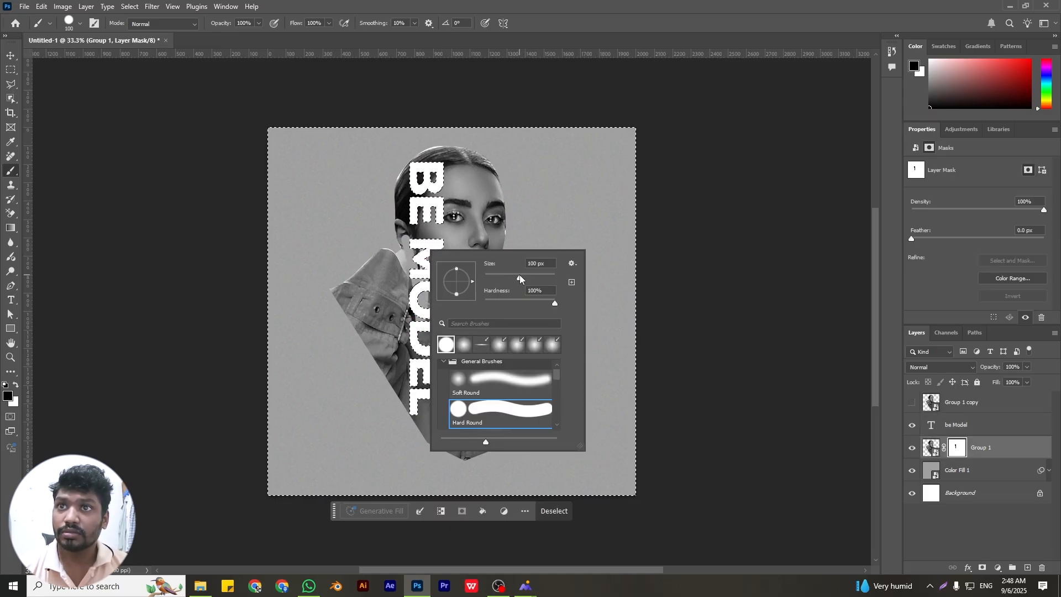
pyautogui.moveTo(373, 245); pyautogui.dragTo(381, 296)
pyautogui.rightClick(405, 336)
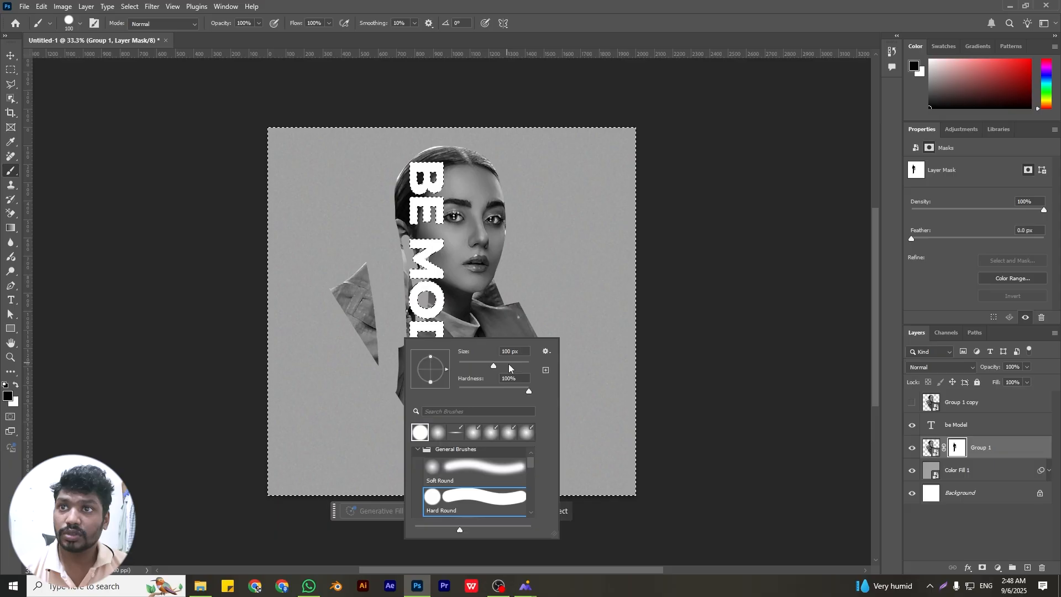
pyautogui.click(509, 366)
pyautogui.moveTo(344, 275); pyautogui.dragTo(373, 405)
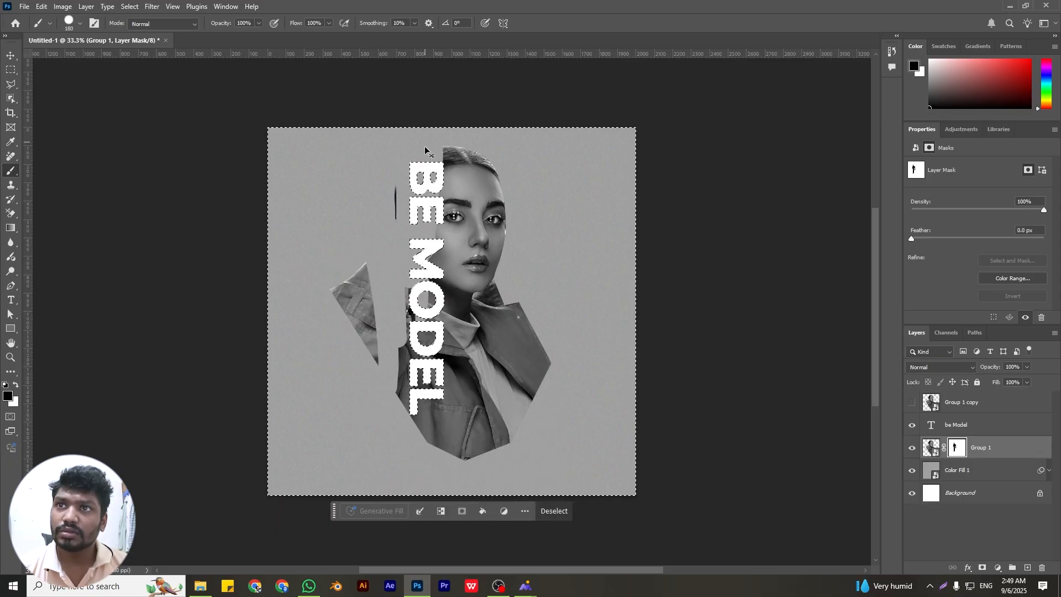
pyautogui.hotkey('ctrl', 'z')
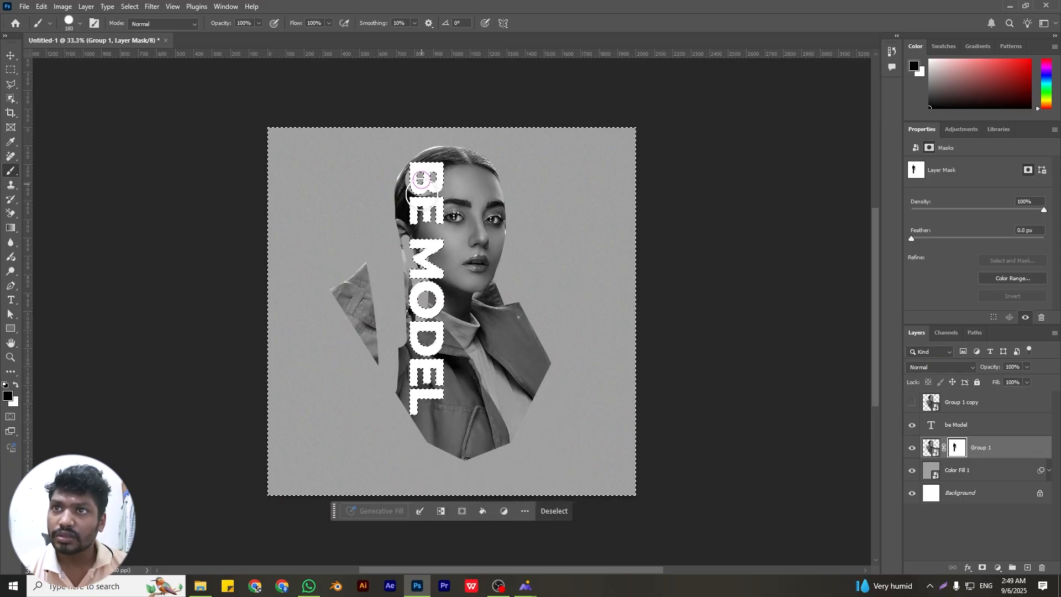
pyautogui.moveTo(423, 184)
pyautogui.mouseDown()
pyautogui.moveTo(390, 159)
pyautogui.moveTo(404, 247)
pyautogui.moveTo(409, 199)
pyautogui.moveTo(403, 253)
pyautogui.moveTo(417, 201)
pyautogui.moveTo(413, 276)
pyautogui.mouseUp()
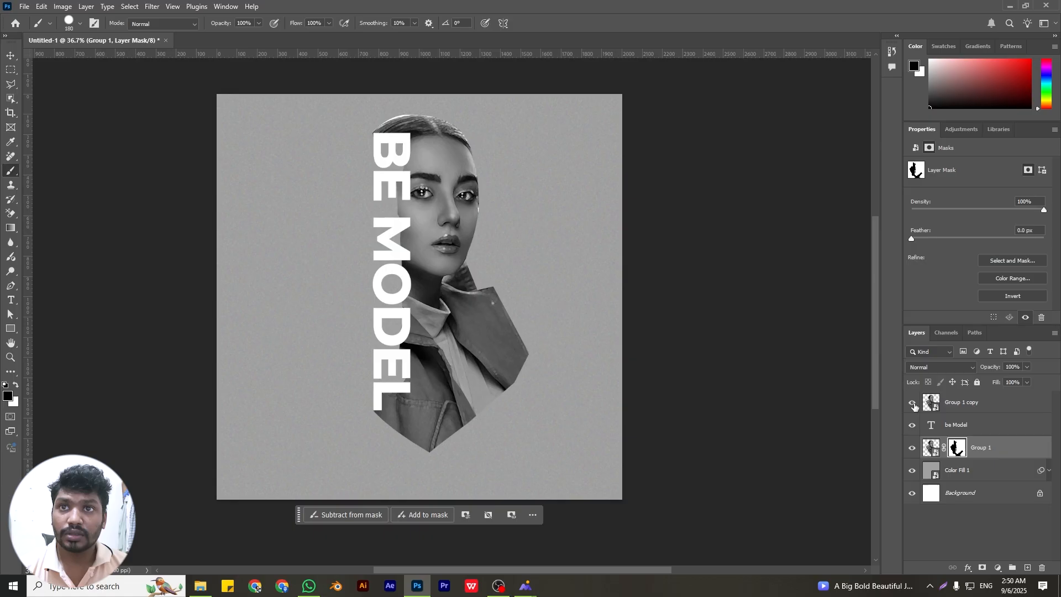
# Show the duplicate portrait layer and clip it to the BE MODEL text layer
pyautogui.click(913, 404)
pyautogui.click(966, 406)
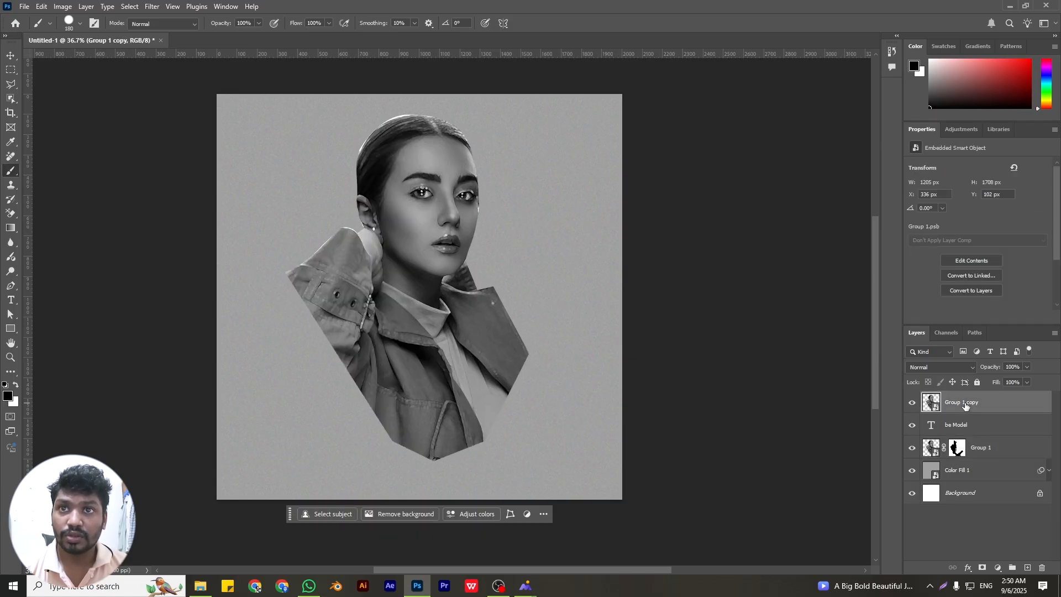
pyautogui.rightClick(966, 403)
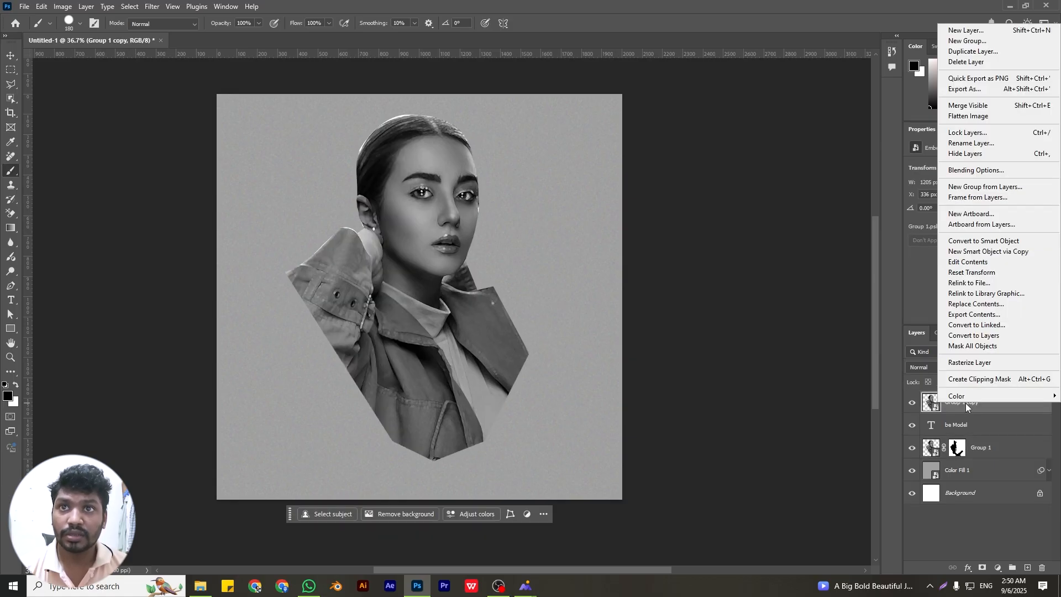
pyautogui.click(986, 379)
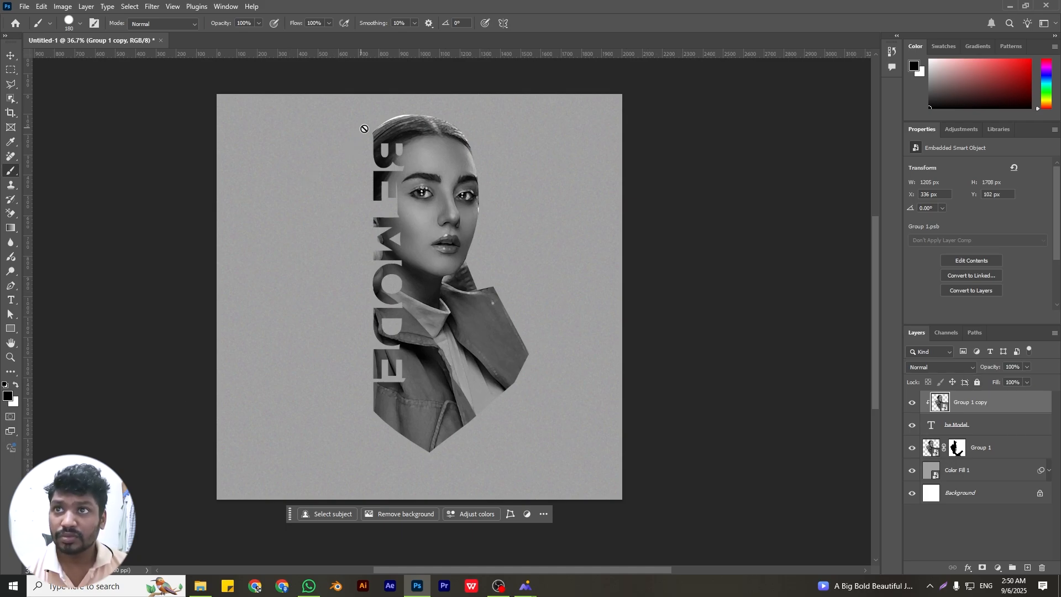
# Add a 1 px white Stroke effect positioned Outside, with Normal blend mode and 100% opacity, to the BE MODEL text layer
pyautogui.click(963, 452)
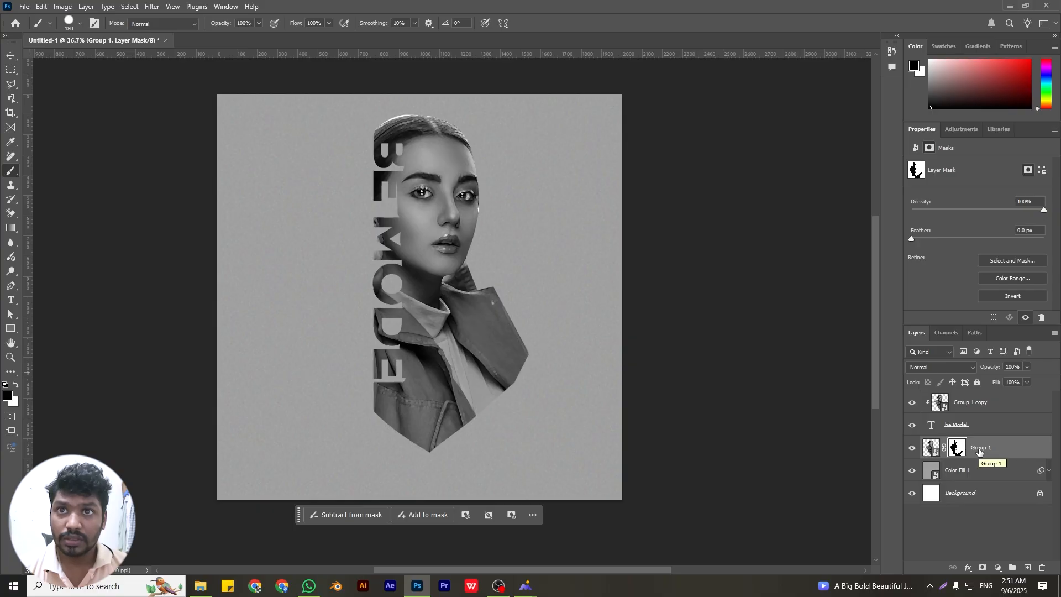
pyautogui.click(967, 427)
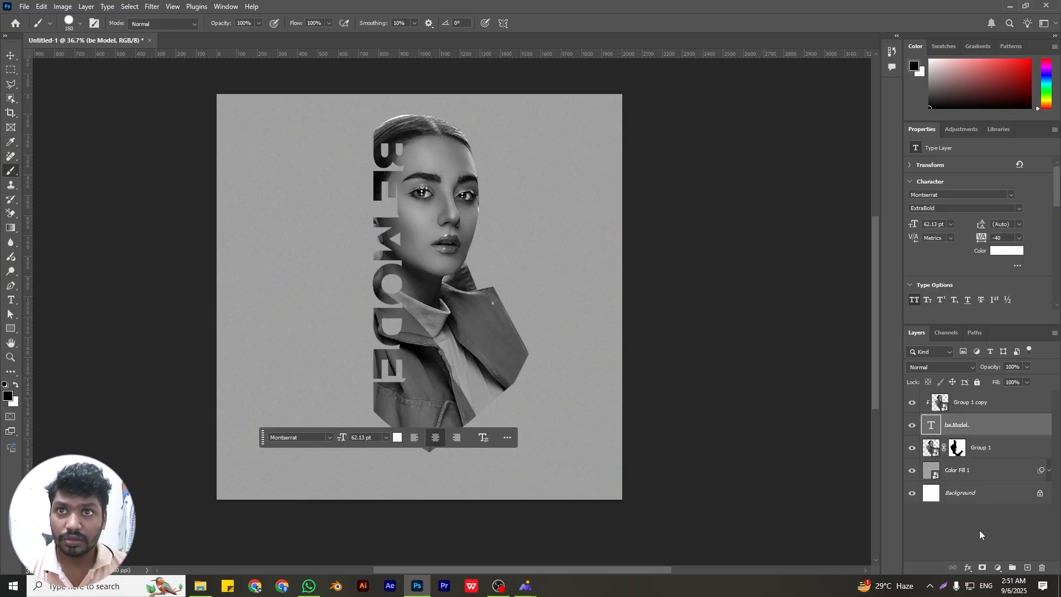
pyautogui.click(969, 568)
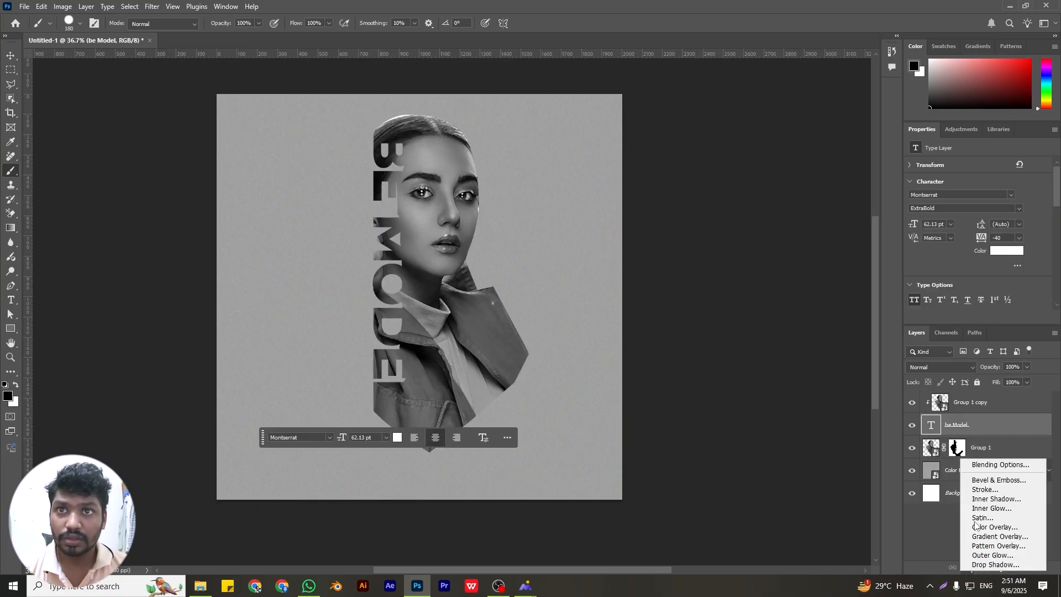
pyautogui.click(989, 467)
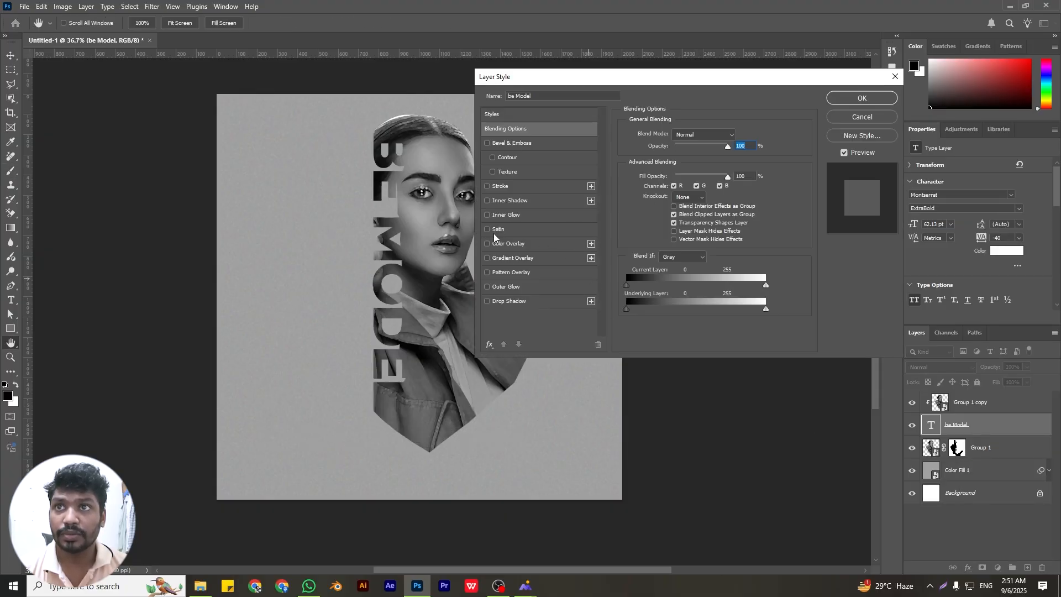
pyautogui.click(487, 186)
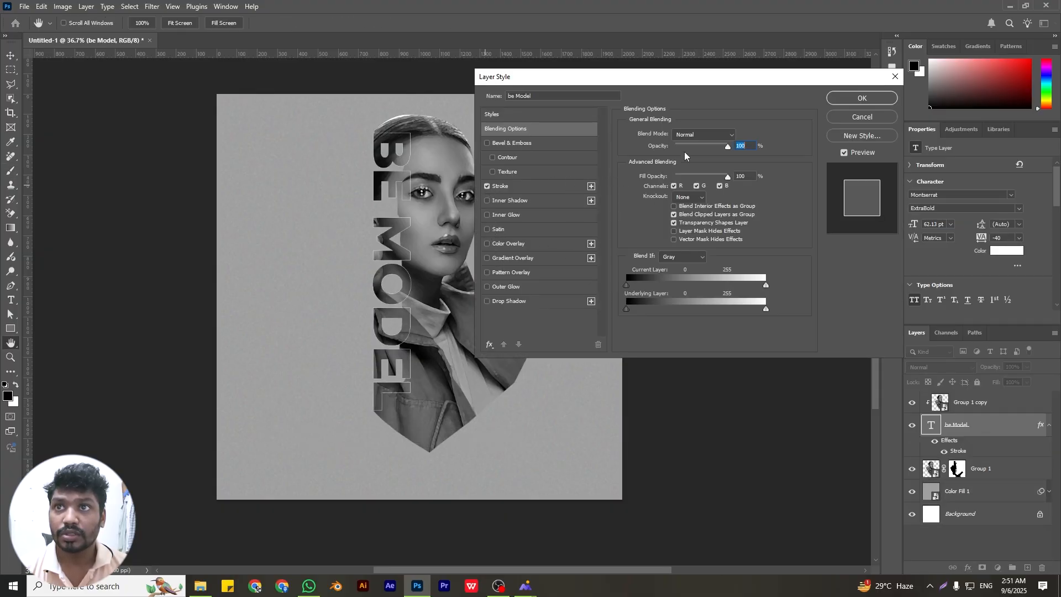
pyautogui.click(713, 135)
pyautogui.click(715, 138)
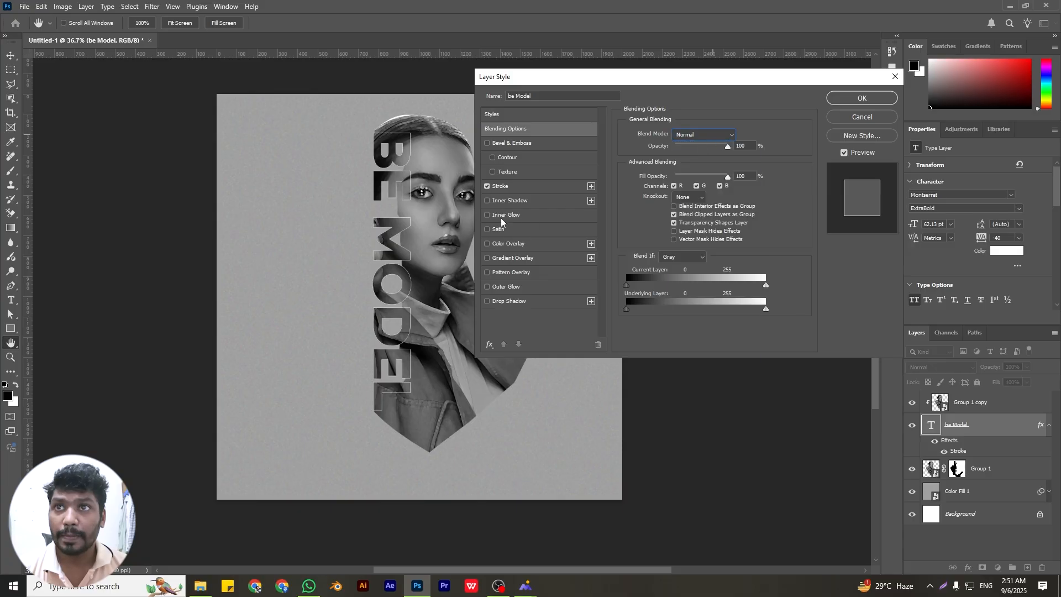
pyautogui.click(503, 188)
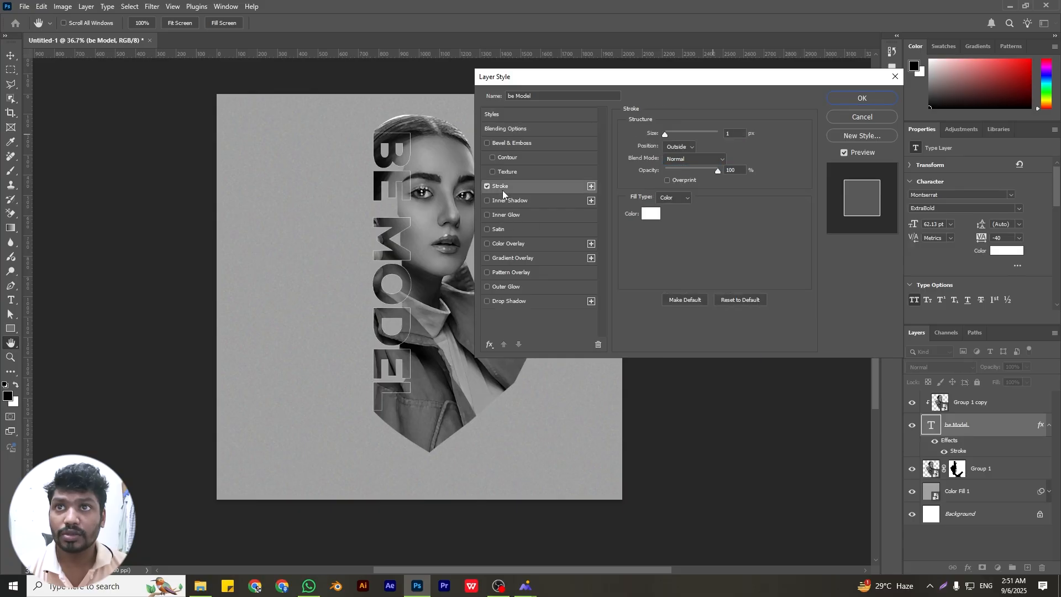
pyautogui.click(682, 148)
pyautogui.click(690, 150)
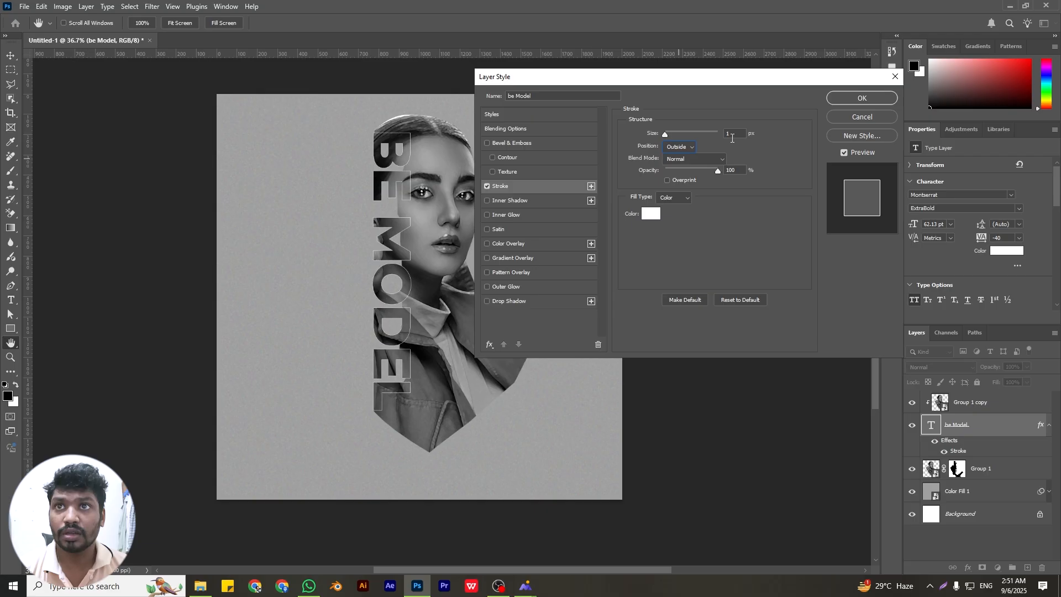
pyautogui.click(861, 99)
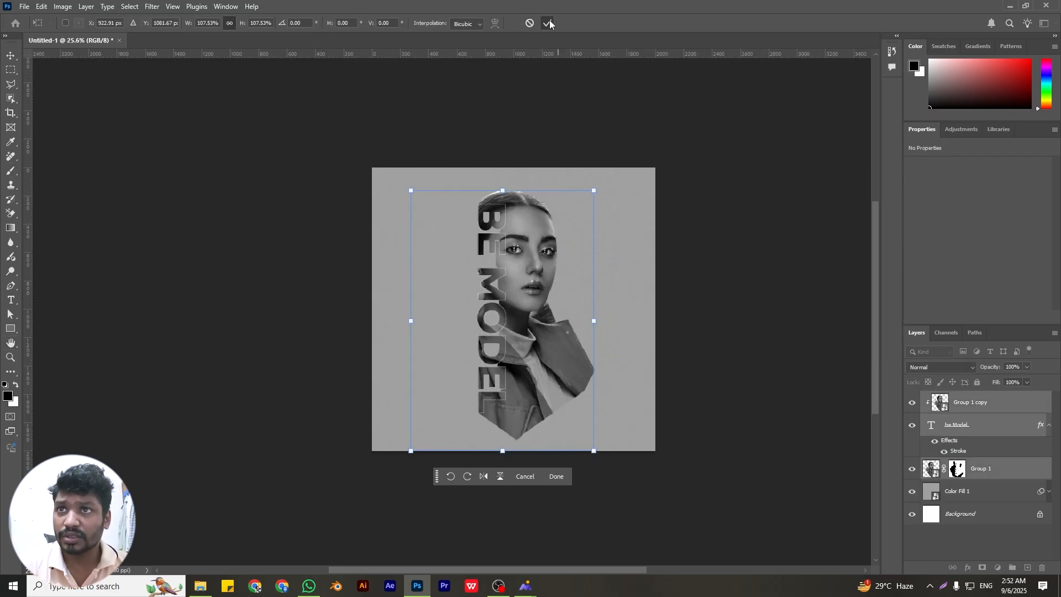
# Group the clipped portrait copy, the BE MODEL text and the original portrait layers together
pyautogui.click(549, 23)
pyautogui.click(699, 198)
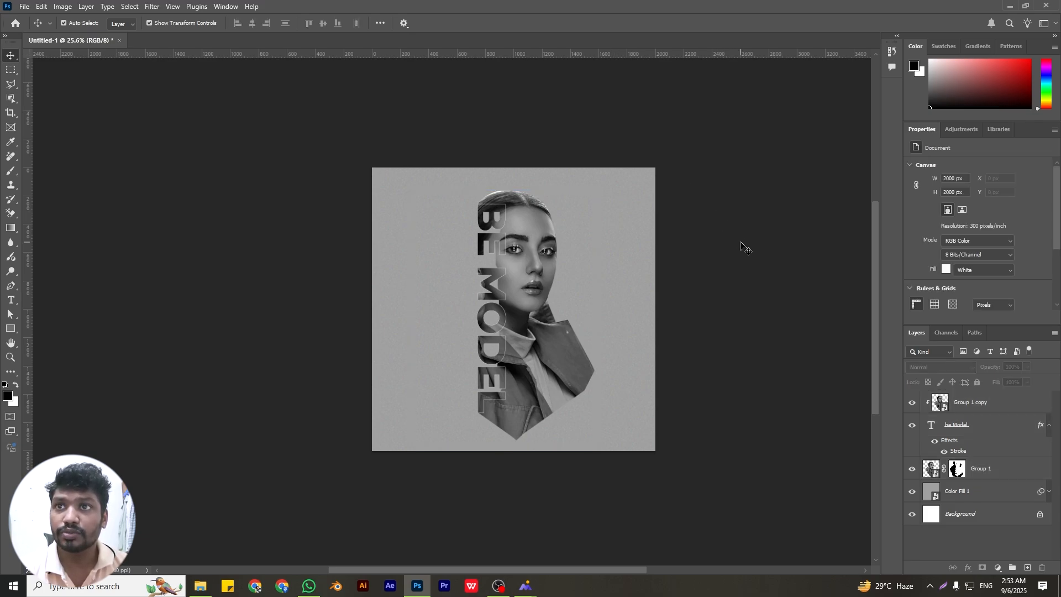
pyautogui.moveTo(1003, 474); pyautogui.dragTo(1013, 570)
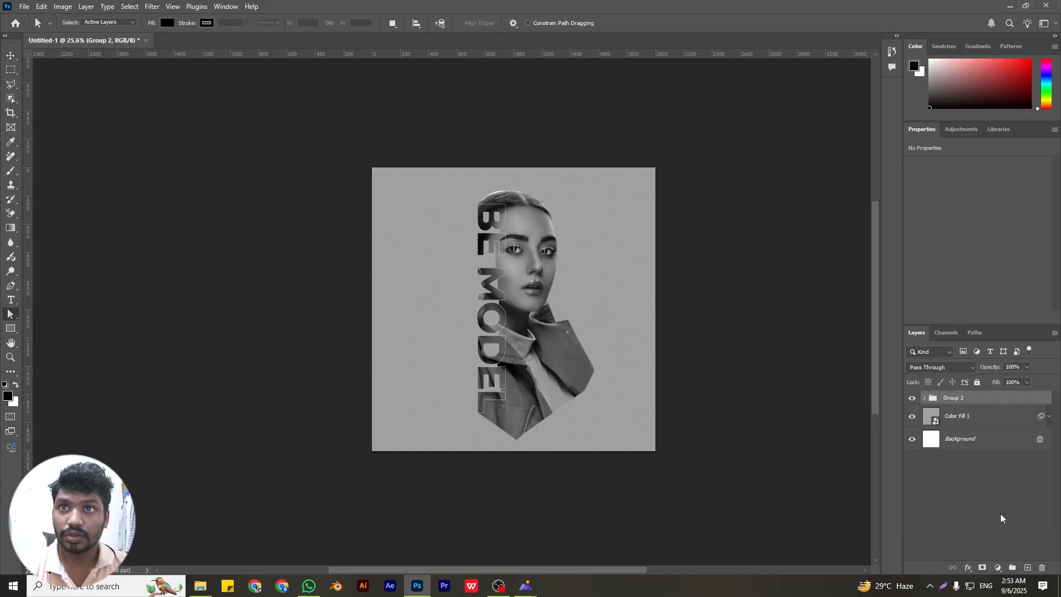
# Create an empty layer inside the group, place it directly above the masked original portrait and clip it to that portrait
pyautogui.click(1027, 567)
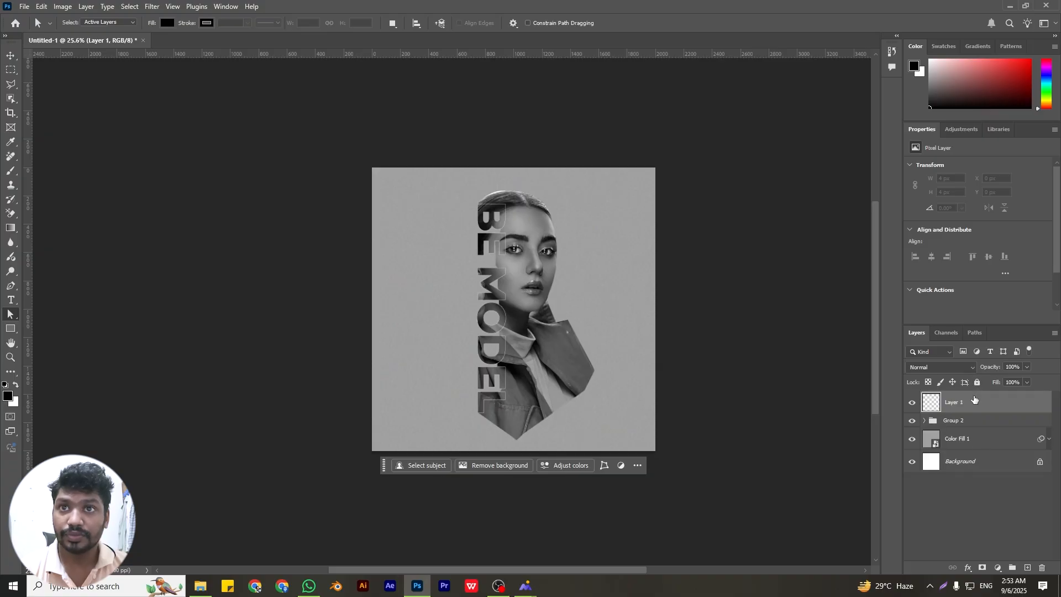
pyautogui.press('Delete')
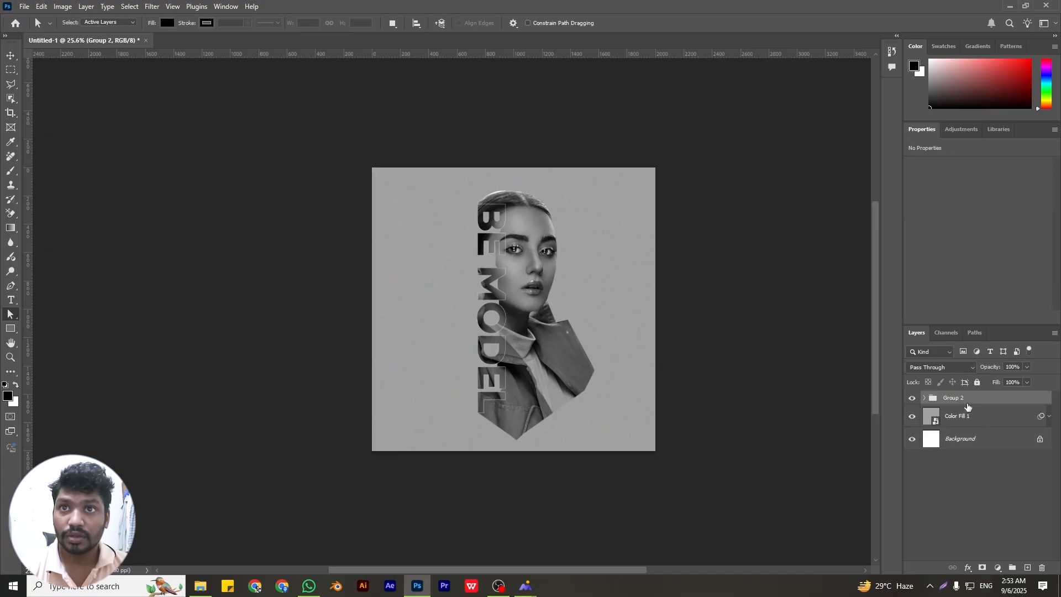
pyautogui.click(924, 398)
pyautogui.click(1022, 570)
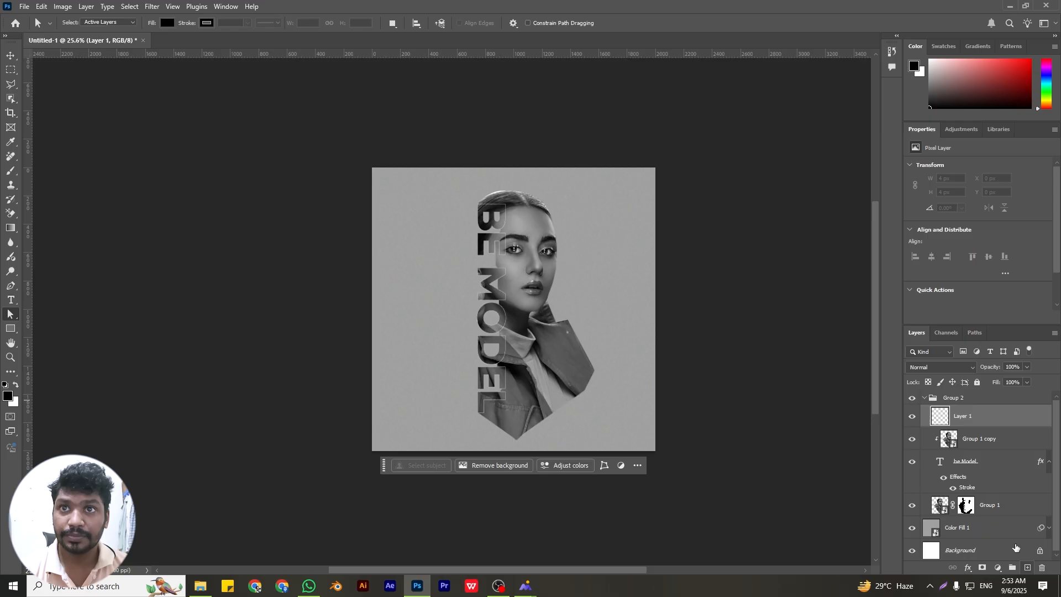
pyautogui.moveTo(969, 425); pyautogui.dragTo(980, 486)
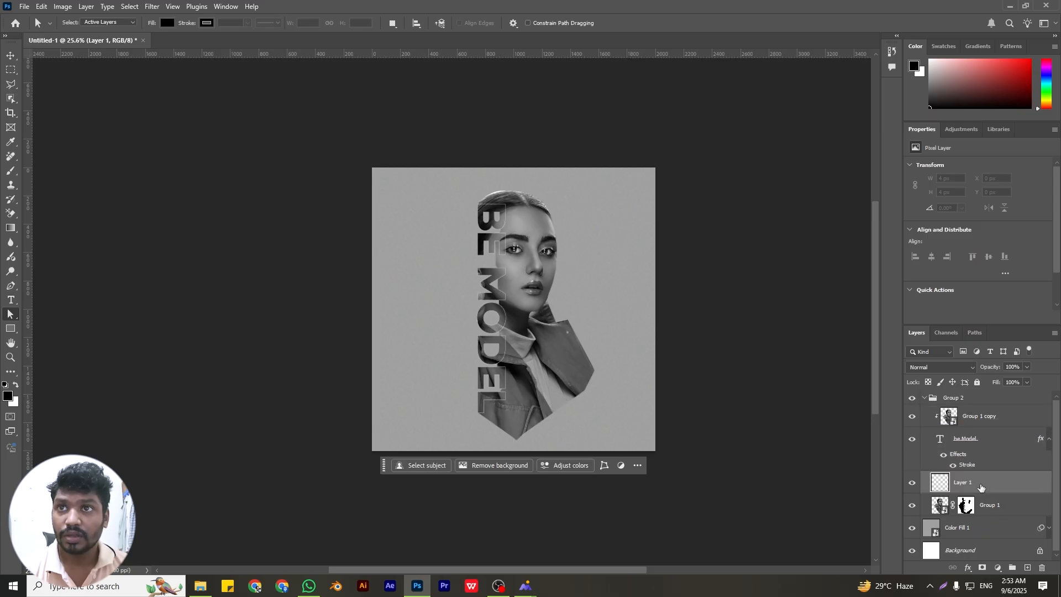
pyautogui.rightClick(965, 485)
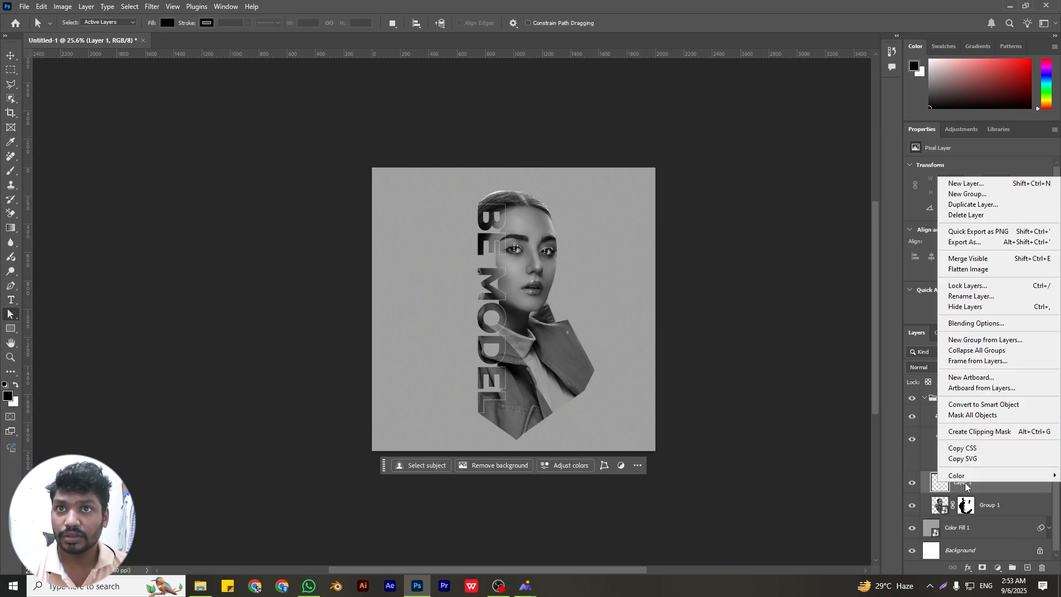
pyautogui.click(978, 432)
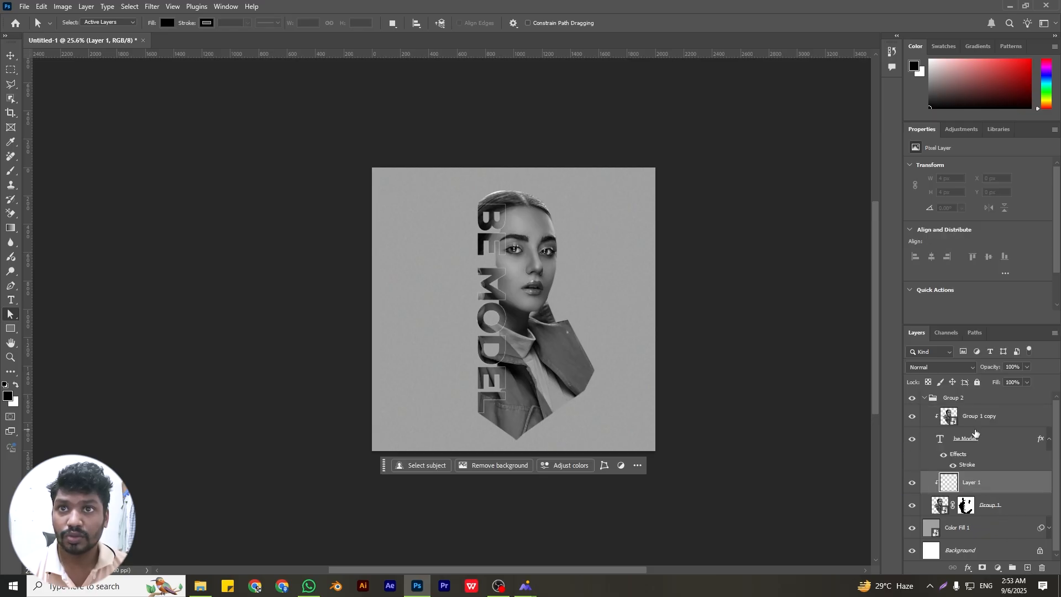
# Set the foreground colour to bright magenta and the empty clipped layer's blend mode to Overlay
pyautogui.click(8, 395)
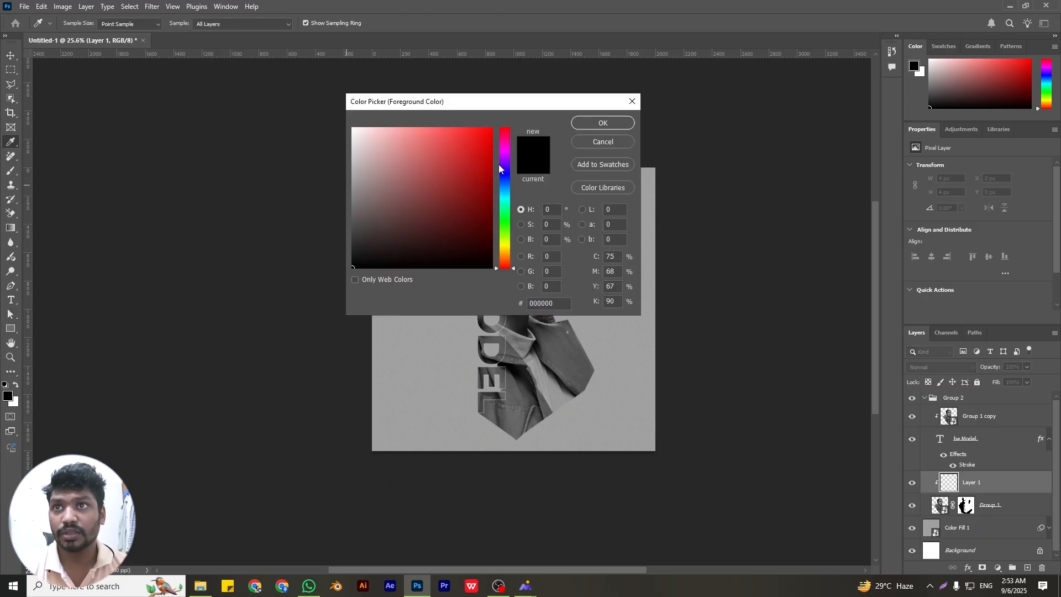
pyautogui.click(504, 149)
pyautogui.moveTo(488, 130)
pyautogui.mouseDown()
pyautogui.moveTo(501, 122)
pyautogui.moveTo(492, 137)
pyautogui.mouseUp()
pyautogui.click(604, 123)
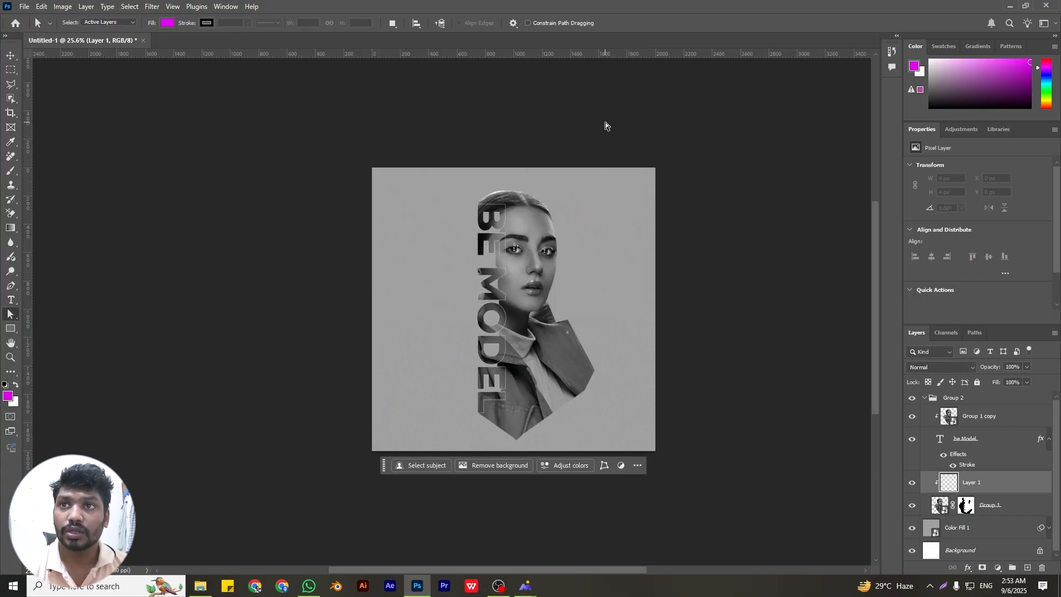
pyautogui.click(939, 368)
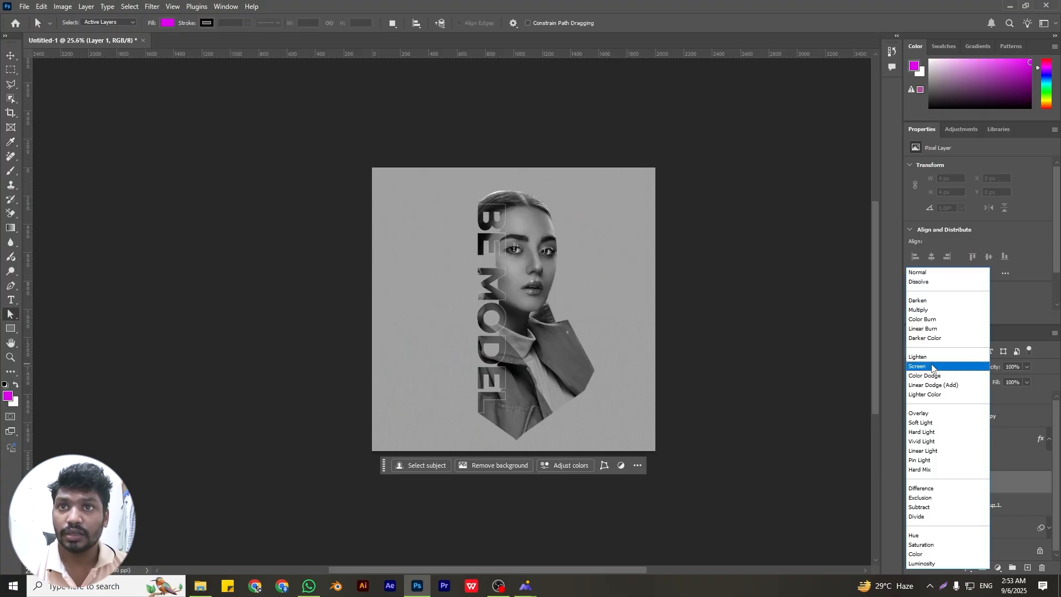
pyautogui.click(929, 414)
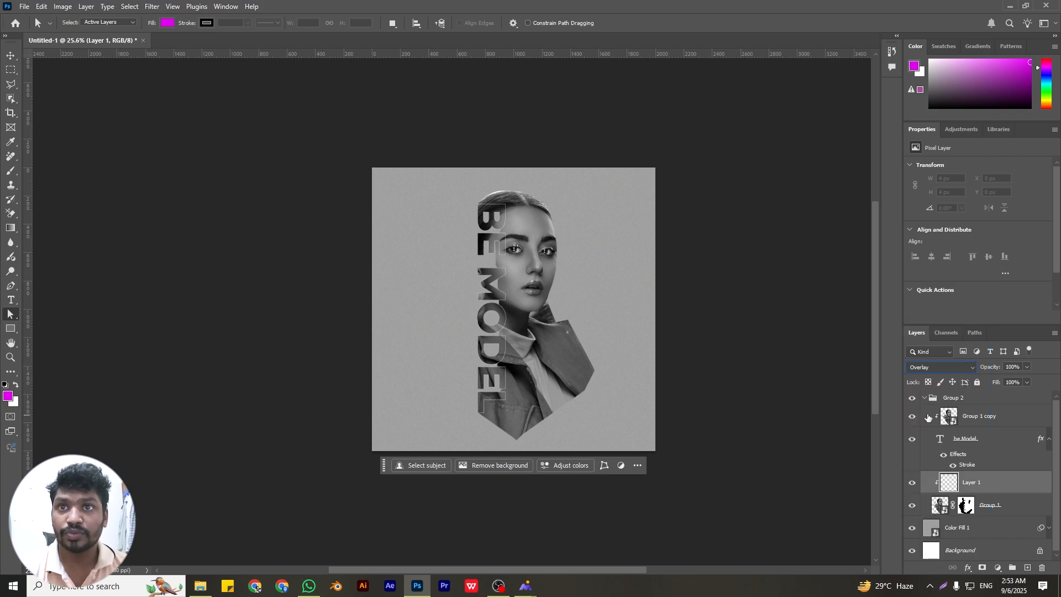
# Set up a Soft Round brush with 0% hardness at 60 px, keeping the clipped Overlay layer active
pyautogui.click(11, 171)
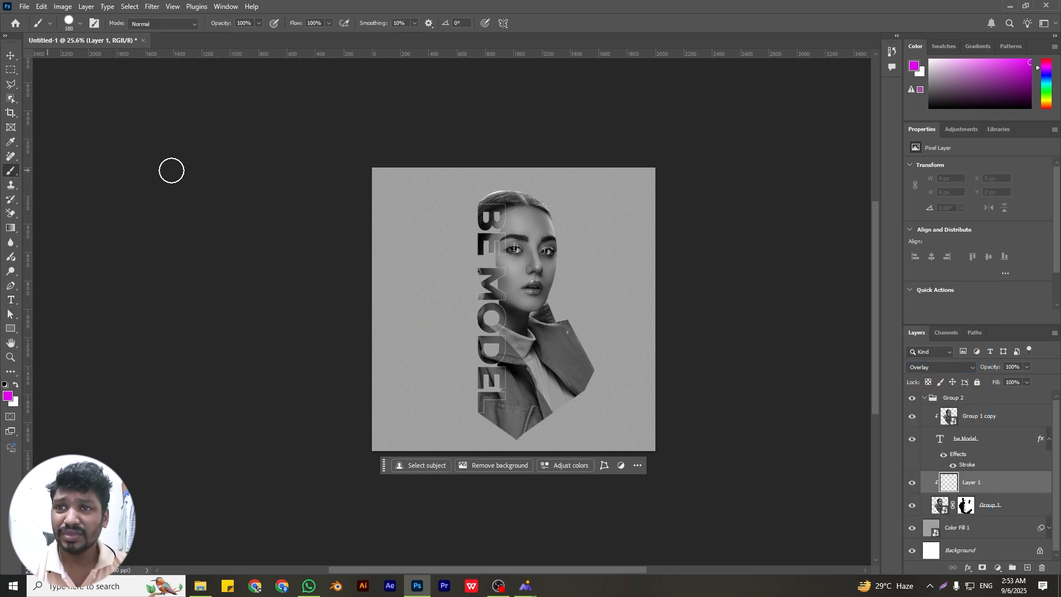
pyautogui.click(78, 25)
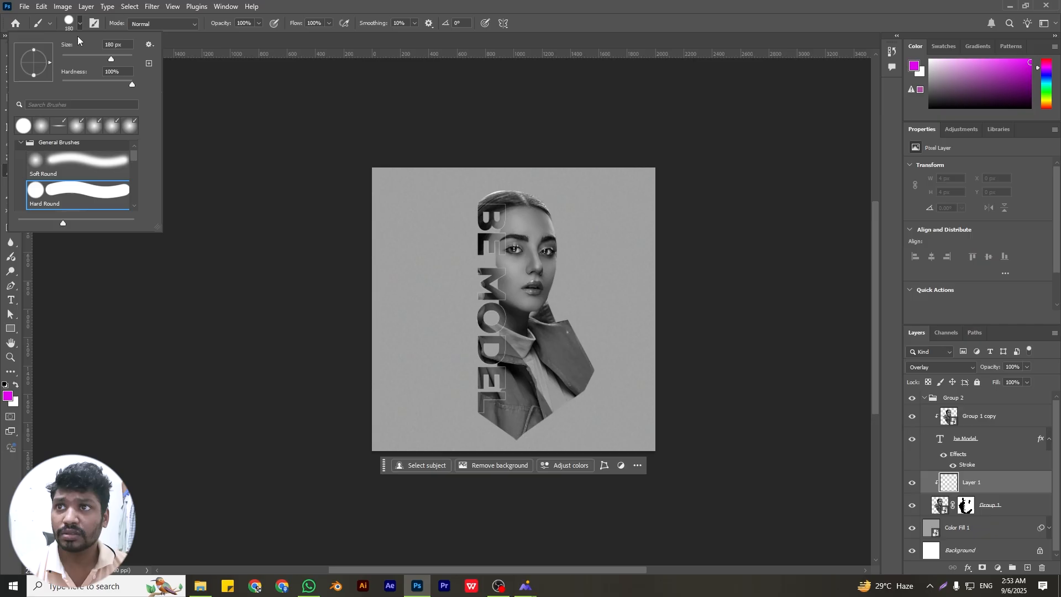
pyautogui.click(70, 157)
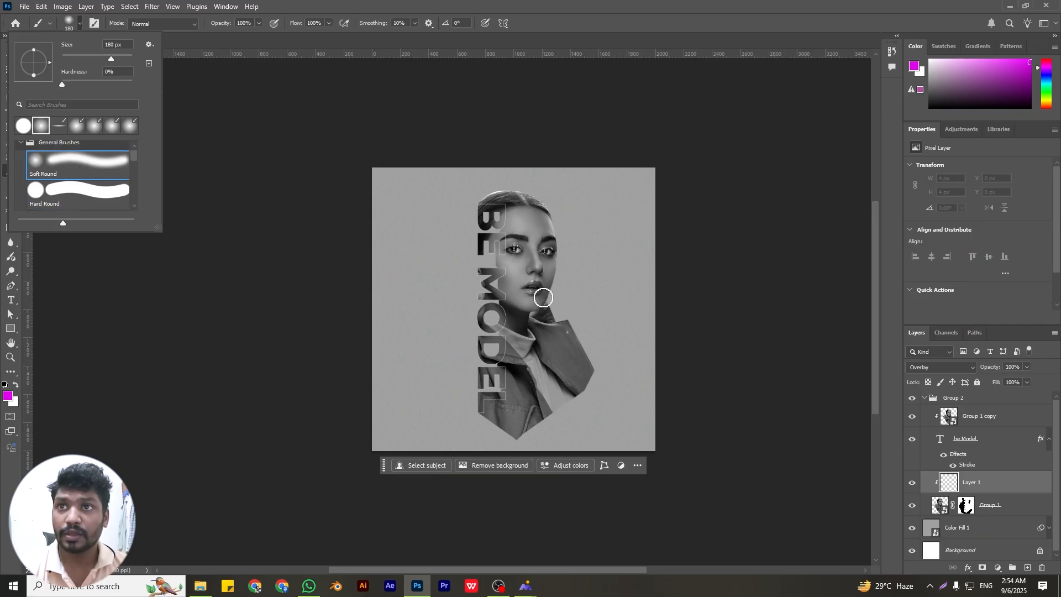
pyautogui.click(969, 482)
pyautogui.press('[')
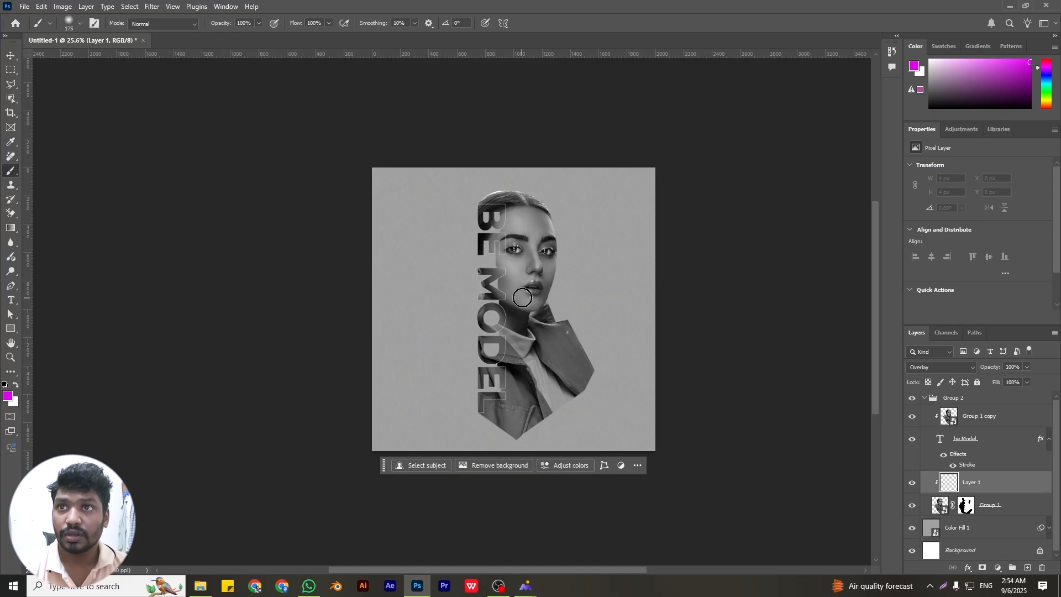
pyautogui.press('[')
pyautogui.press('[')
pyautogui.press('[')
pyautogui.press('[')
pyautogui.press('[')
pyautogui.press('[')
pyautogui.press('[')
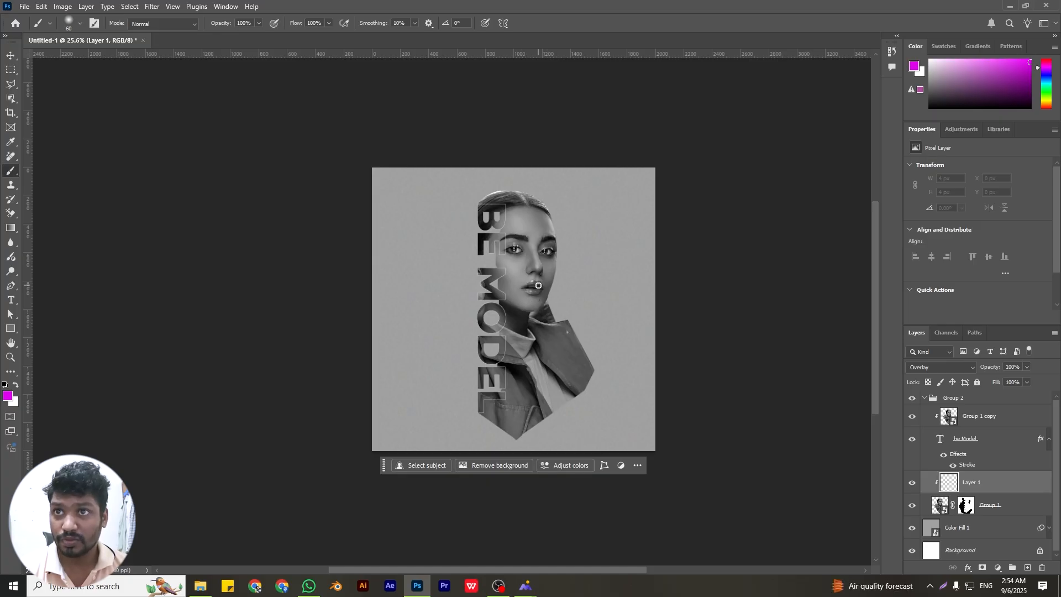
# Paint the portrait's upper and lower lips magenta on the Overlay layer, undoing stray strokes and reducing the brush to 35 and 25 px
pyautogui.scroll(5, 534, 280)
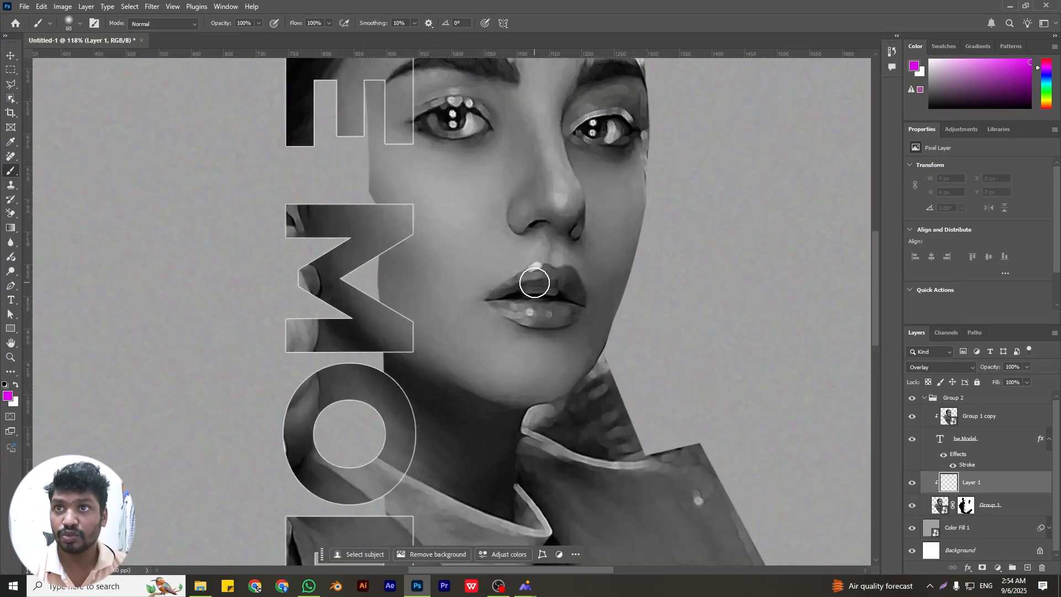
pyautogui.moveTo(539, 276)
pyautogui.mouseDown()
pyautogui.moveTo(486, 302)
pyautogui.moveTo(552, 275)
pyautogui.moveTo(539, 270)
pyautogui.moveTo(567, 274)
pyautogui.moveTo(561, 285)
pyautogui.moveTo(513, 290)
pyautogui.moveTo(567, 277)
pyautogui.moveTo(587, 307)
pyautogui.moveTo(574, 277)
pyautogui.moveTo(584, 302)
pyautogui.mouseUp()
pyautogui.hotkey('ctrl', 'z')
pyautogui.hotkey('ctrl', 'z')
pyautogui.hotkey('ctrl', 'z')
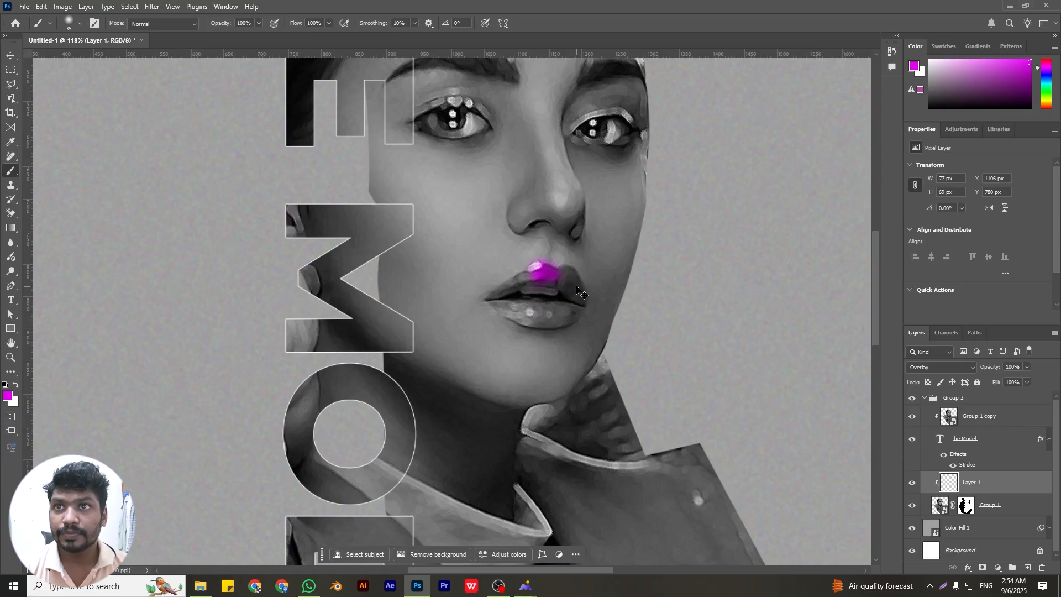
pyautogui.moveTo(521, 284); pyautogui.dragTo(492, 297)
pyautogui.press('[')
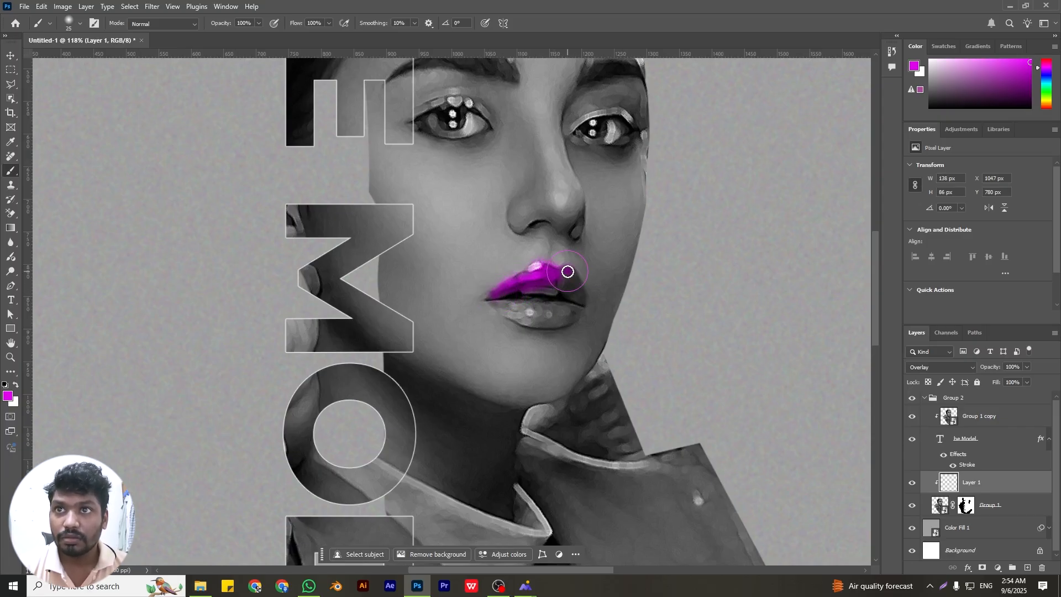
pyautogui.moveTo(568, 272)
pyautogui.mouseDown()
pyautogui.moveTo(592, 309)
pyautogui.moveTo(568, 282)
pyautogui.mouseUp()
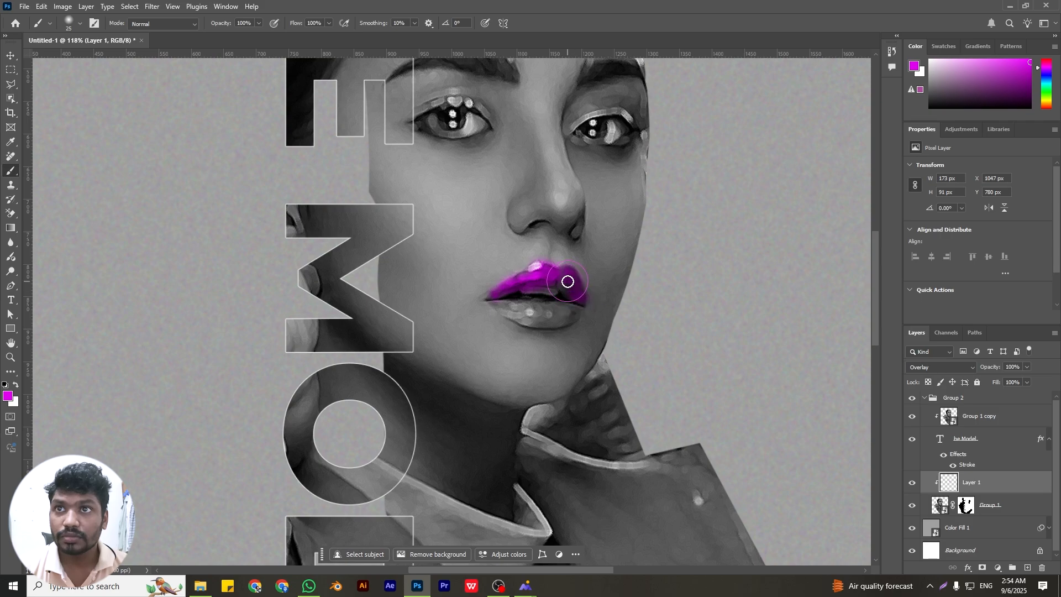
pyautogui.moveTo(491, 304)
pyautogui.mouseDown()
pyautogui.moveTo(570, 310)
pyautogui.moveTo(518, 318)
pyautogui.moveTo(561, 325)
pyautogui.moveTo(572, 312)
pyautogui.mouseUp()
pyautogui.moveTo(538, 271); pyautogui.dragTo(519, 279)
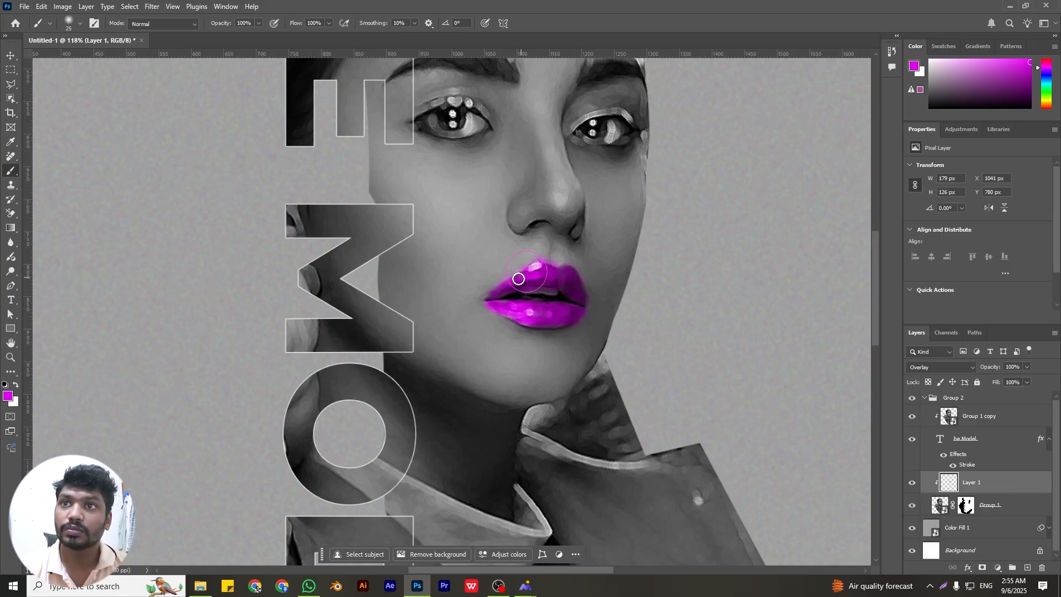
# Collapse the portrait group and draw a rectangle about 352 x 101 px above it, extending rightward across the portrait's right-hand eye
pyautogui.scroll(-3, 411, 293)
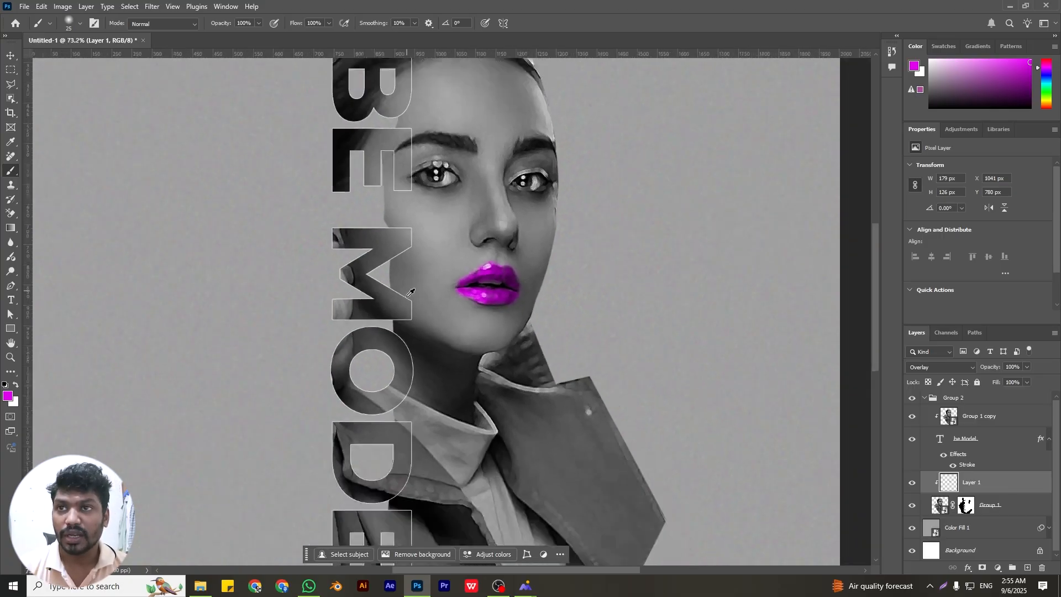
pyautogui.scroll(-3, 411, 293)
pyautogui.scroll(-1, 496, 304)
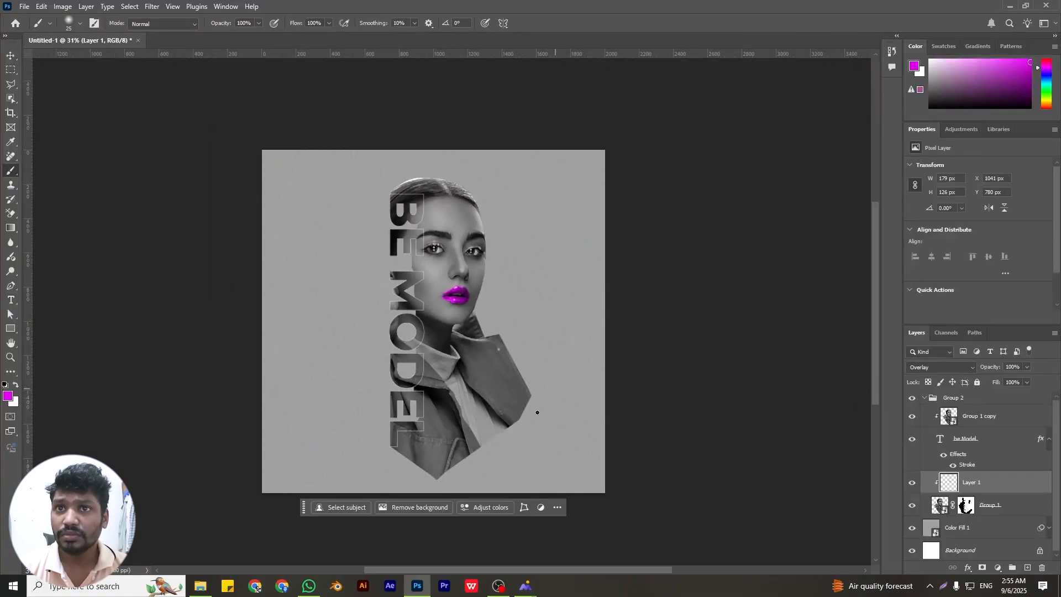
pyautogui.click(930, 399)
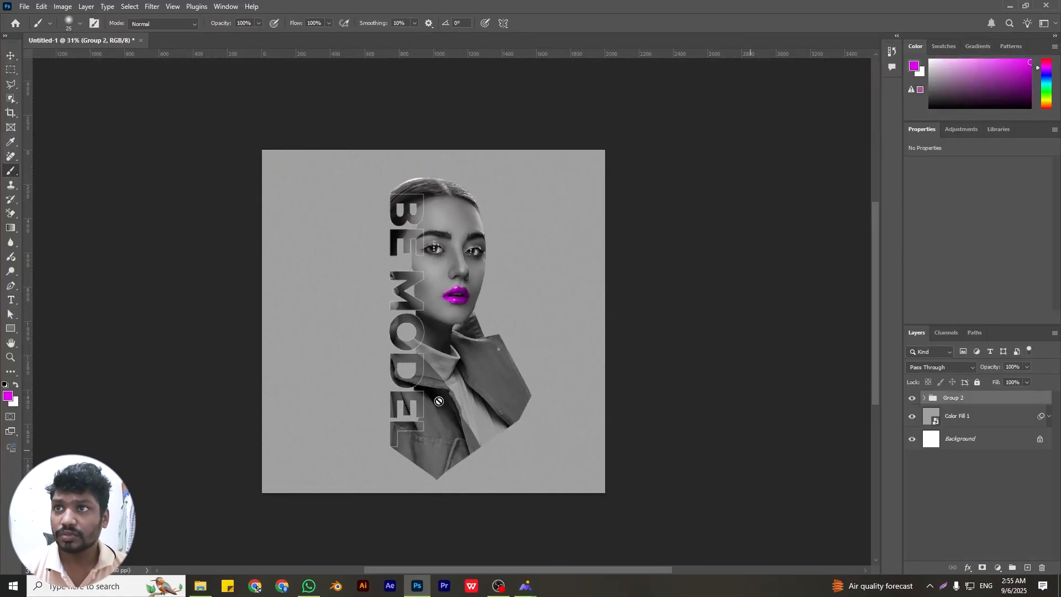
pyautogui.click(9, 331)
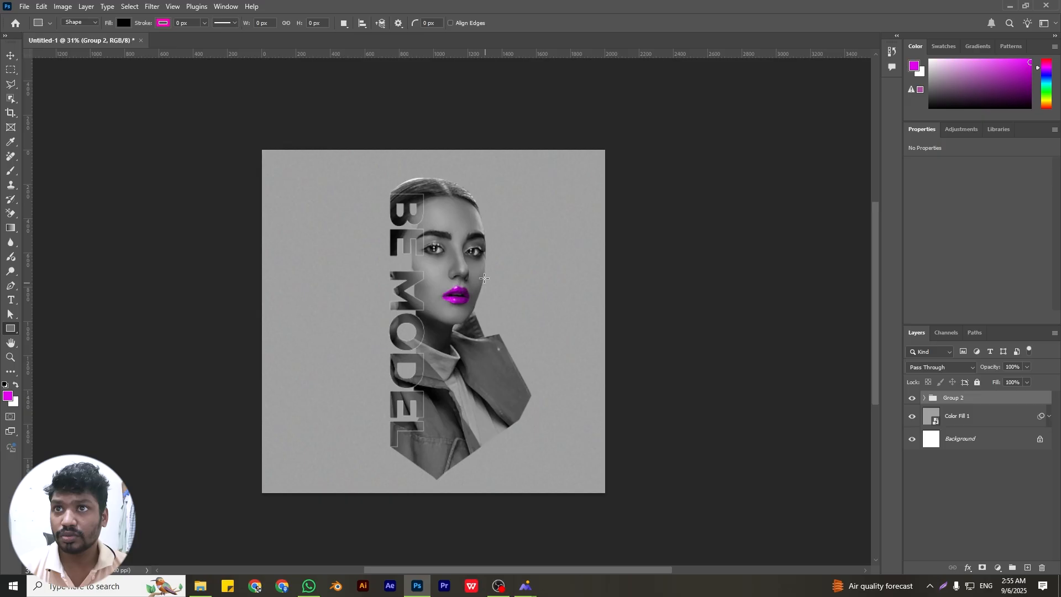
pyautogui.moveTo(465, 242)
pyautogui.mouseDown()
pyautogui.moveTo(539, 260)
pyautogui.moveTo(526, 261)
pyautogui.mouseUp()
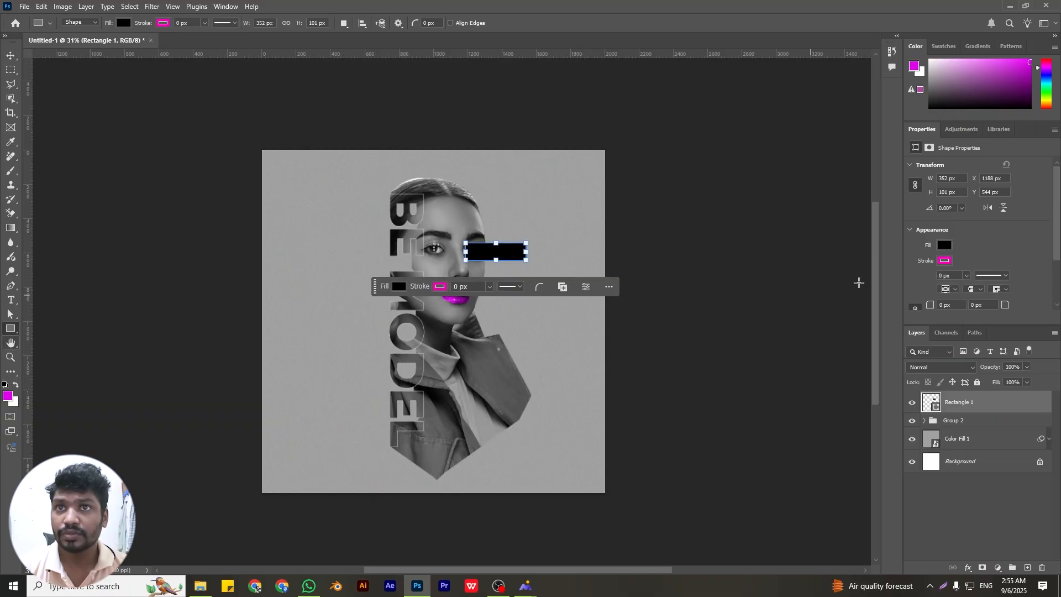
# Fill the rectangle over the eye with the recently used magenta and set its blend mode to Multiply
pyautogui.click(946, 246)
pyautogui.click(909, 304)
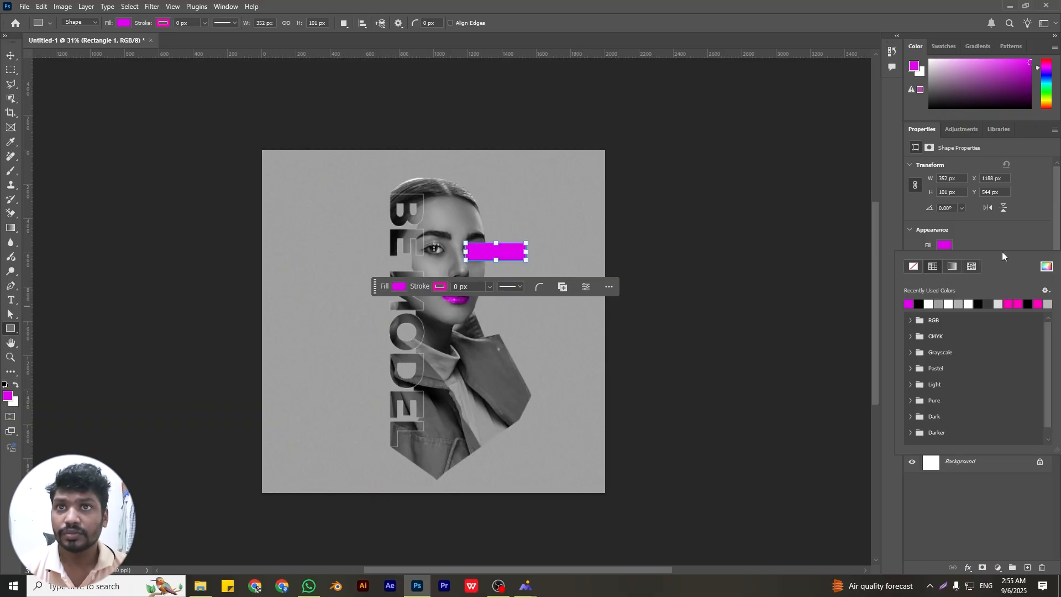
pyautogui.click(1001, 247)
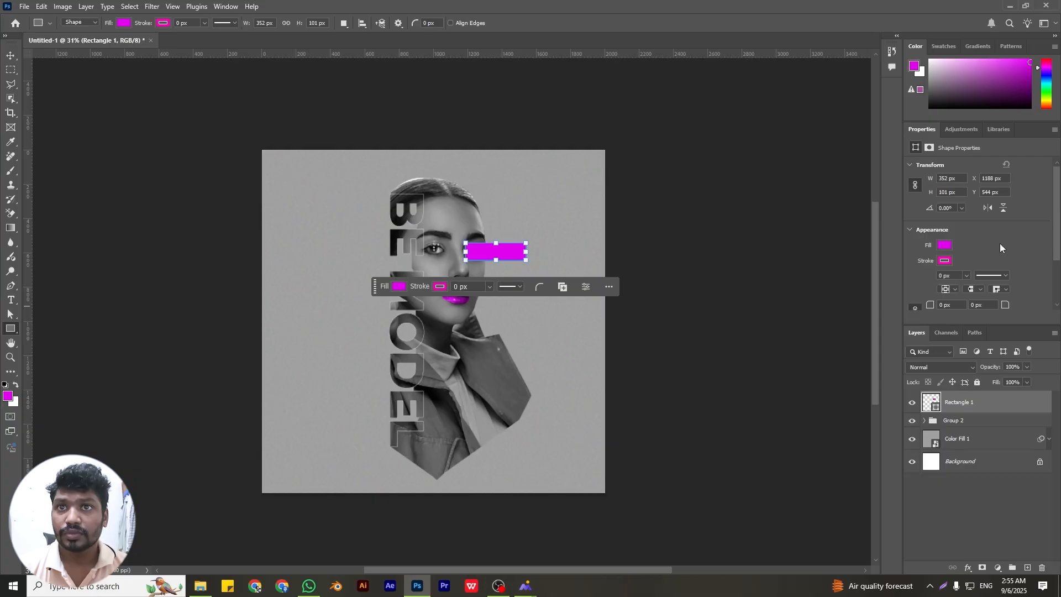
pyautogui.click(942, 368)
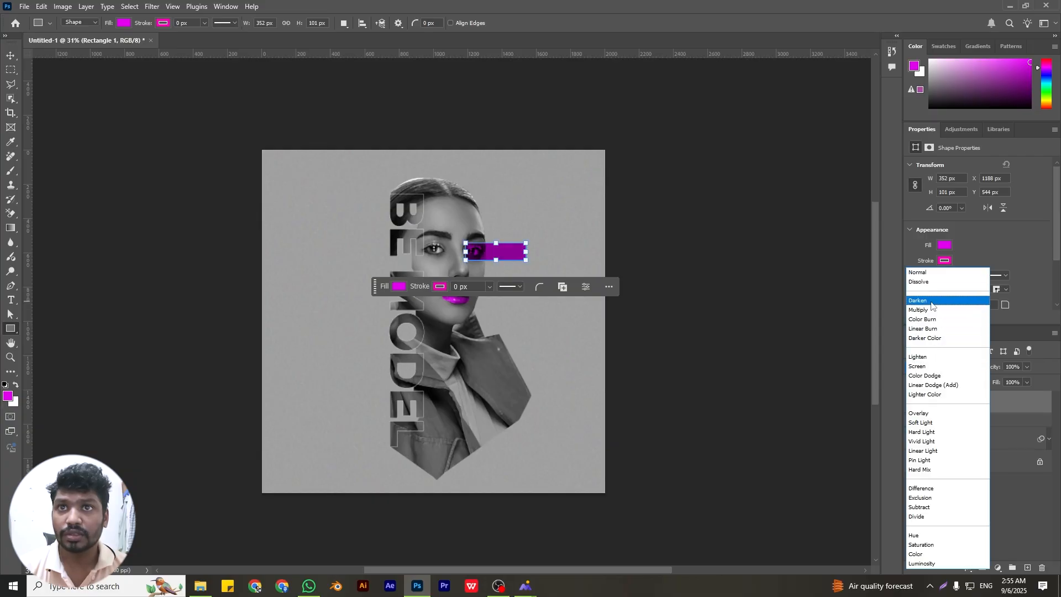
pyautogui.click(929, 310)
# On a new layer, use the Pen tool in Shape mode to draw an angled path from the eye rectangle's outer edge, about 190 x 976 px
pyautogui.click(11, 314)
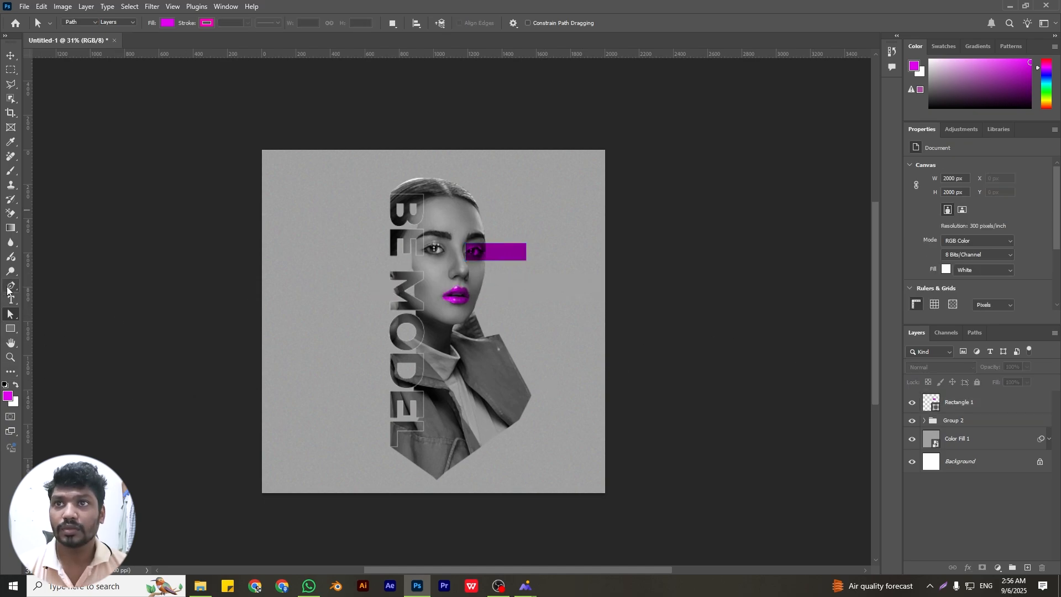
pyautogui.click(10, 287)
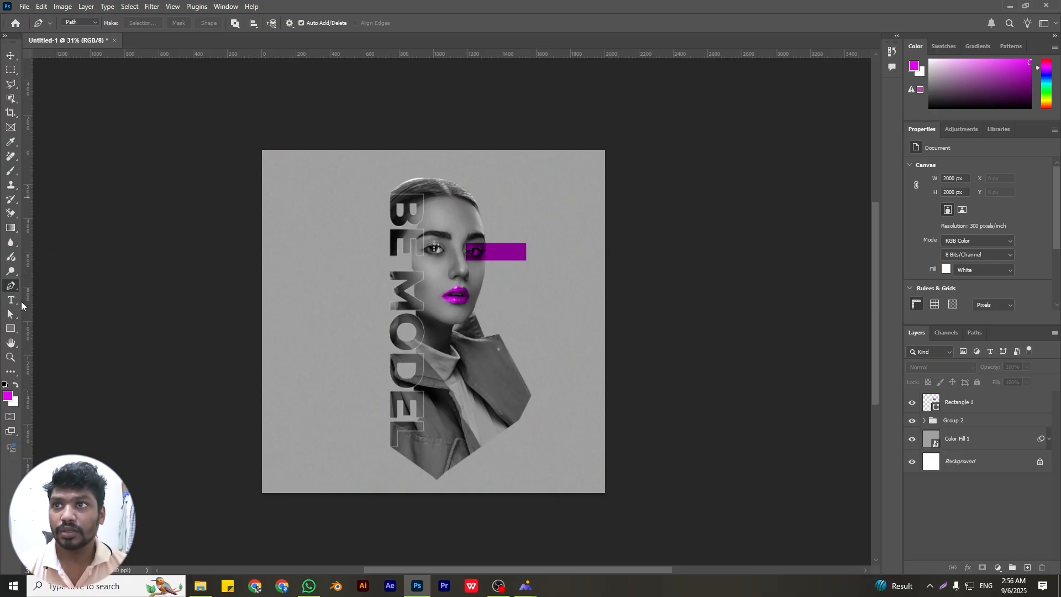
pyautogui.click(1028, 567)
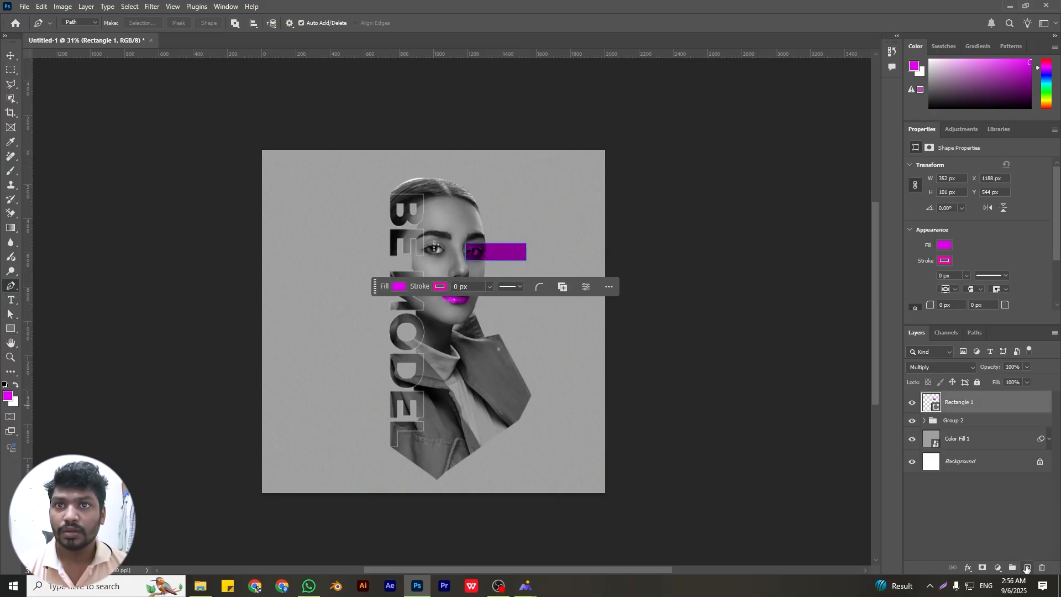
pyautogui.click(85, 22)
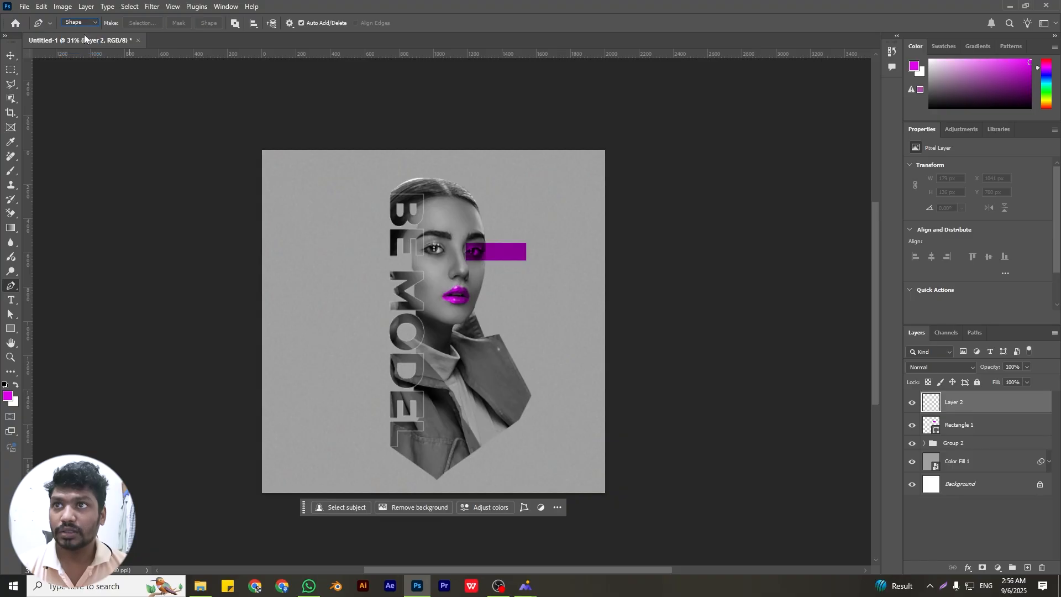
pyautogui.click(528, 252)
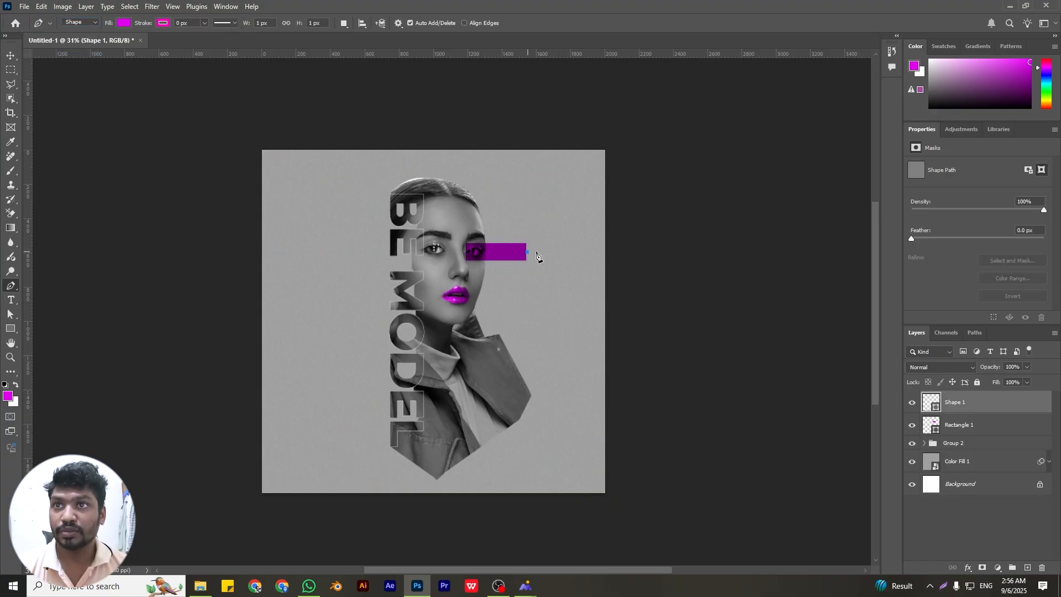
pyautogui.click(561, 251)
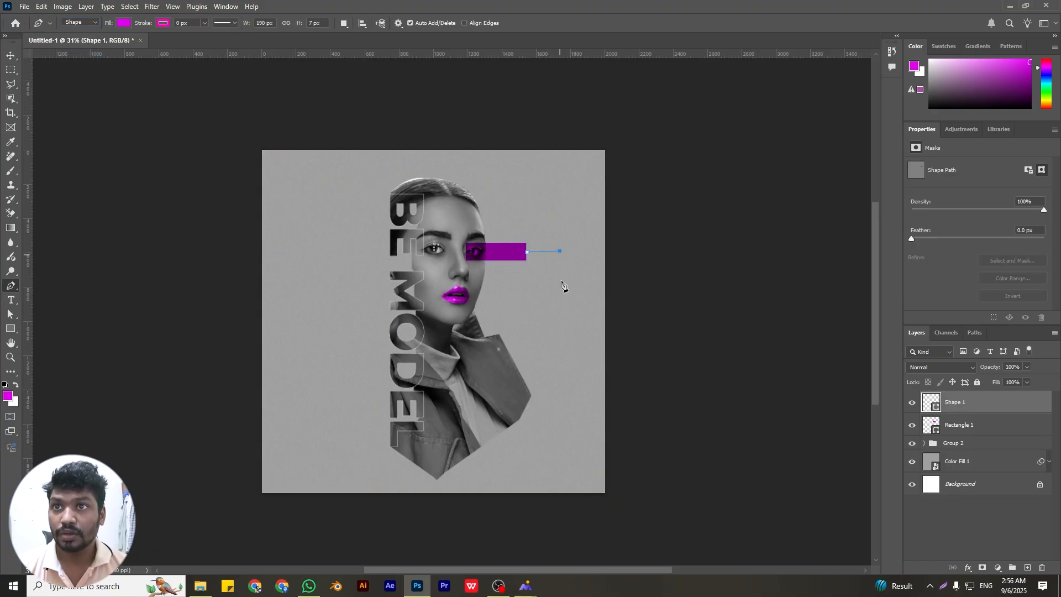
pyautogui.click(564, 417)
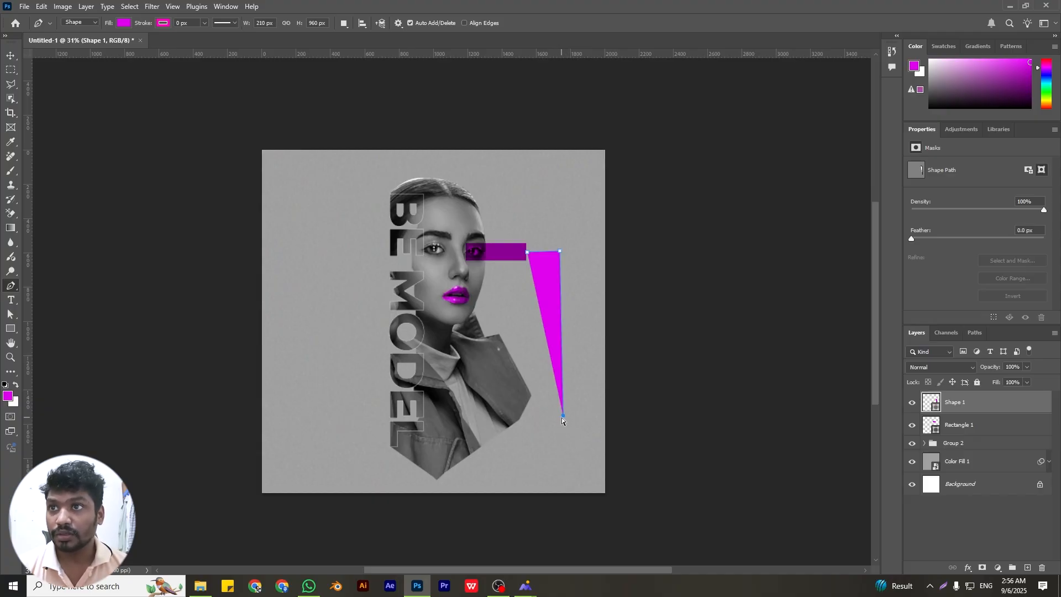
pyautogui.press('v')
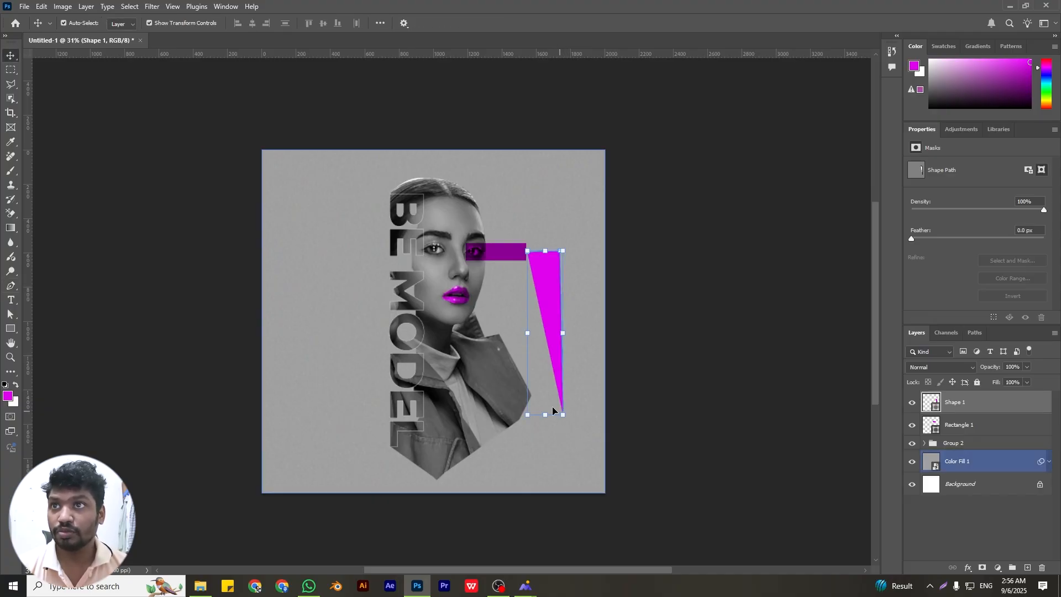
pyautogui.click(10, 314)
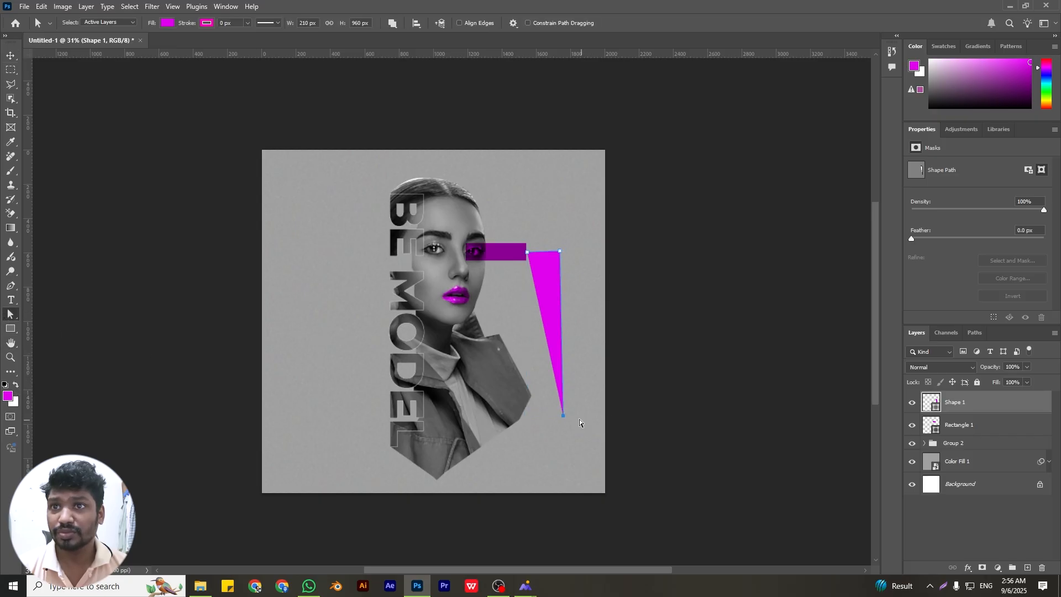
pyautogui.moveTo(561, 417); pyautogui.dragTo(557, 423)
# Remove the angled path's fill, give it a solid 4.68 px magenta stroke and straighten its two segments
pyautogui.click(168, 23)
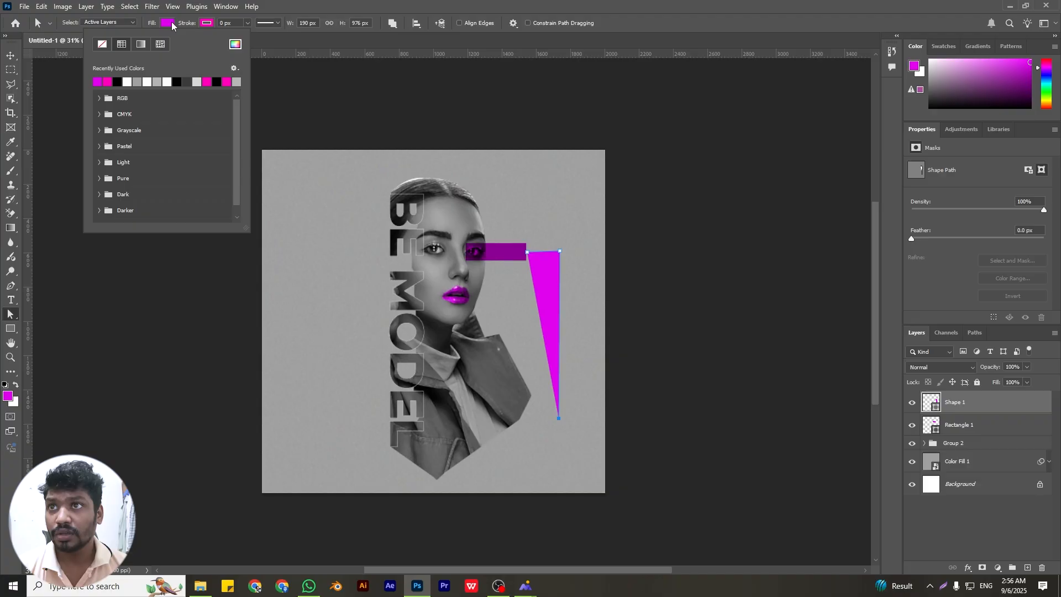
pyautogui.click(102, 45)
pyautogui.click(256, 23)
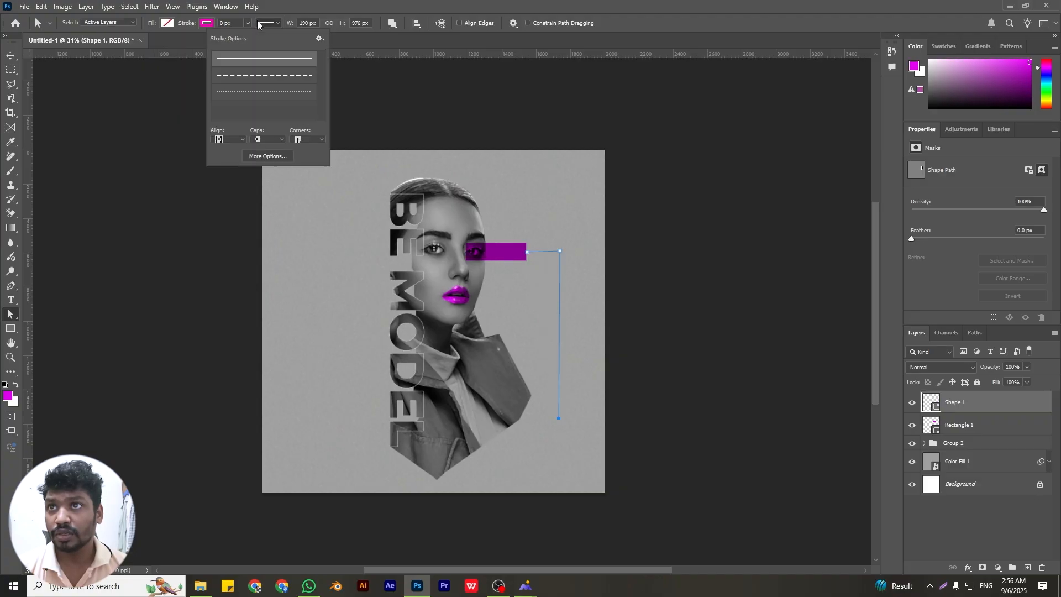
pyautogui.click(294, 22)
pyautogui.click(247, 23)
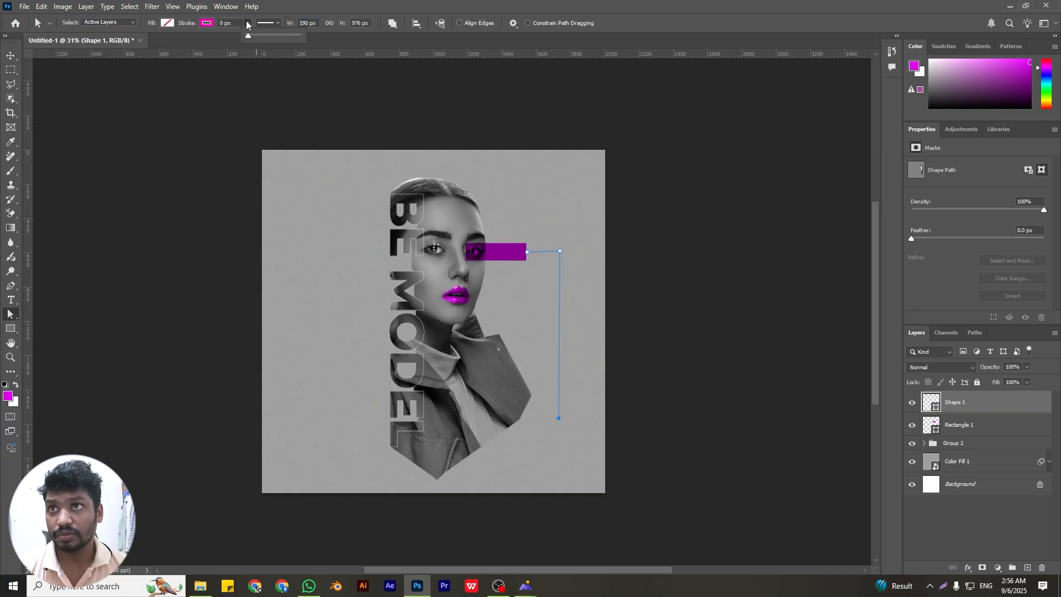
pyautogui.moveTo(257, 36); pyautogui.dragTo(256, 37)
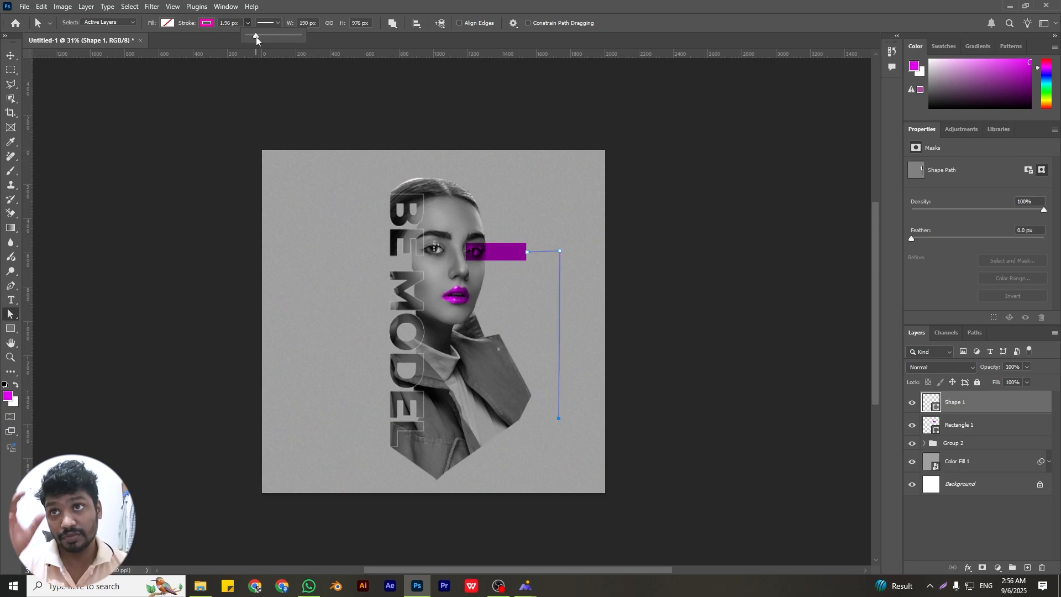
pyautogui.click(977, 506)
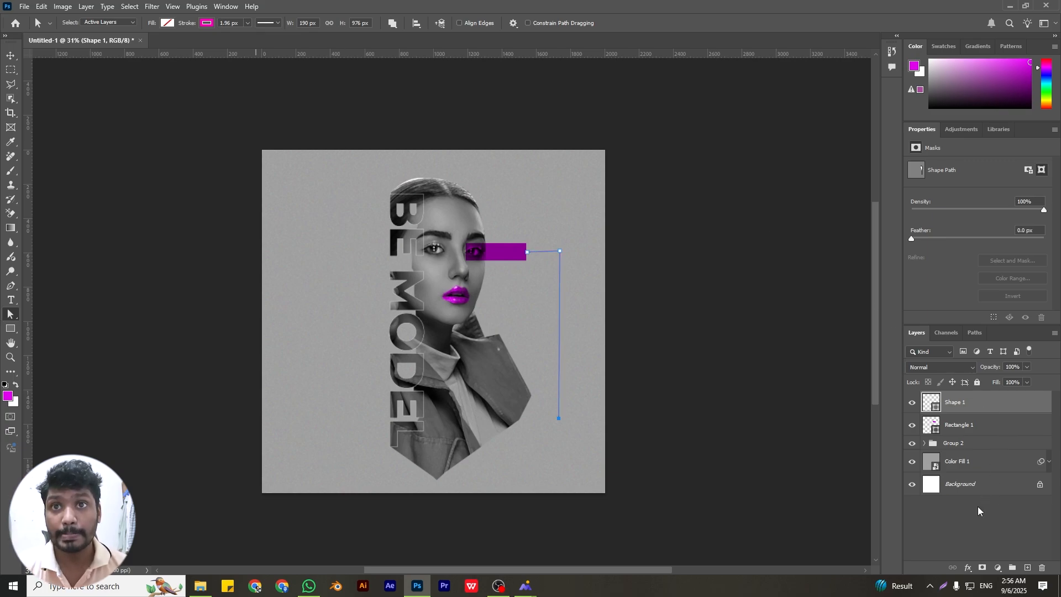
pyautogui.click(977, 511)
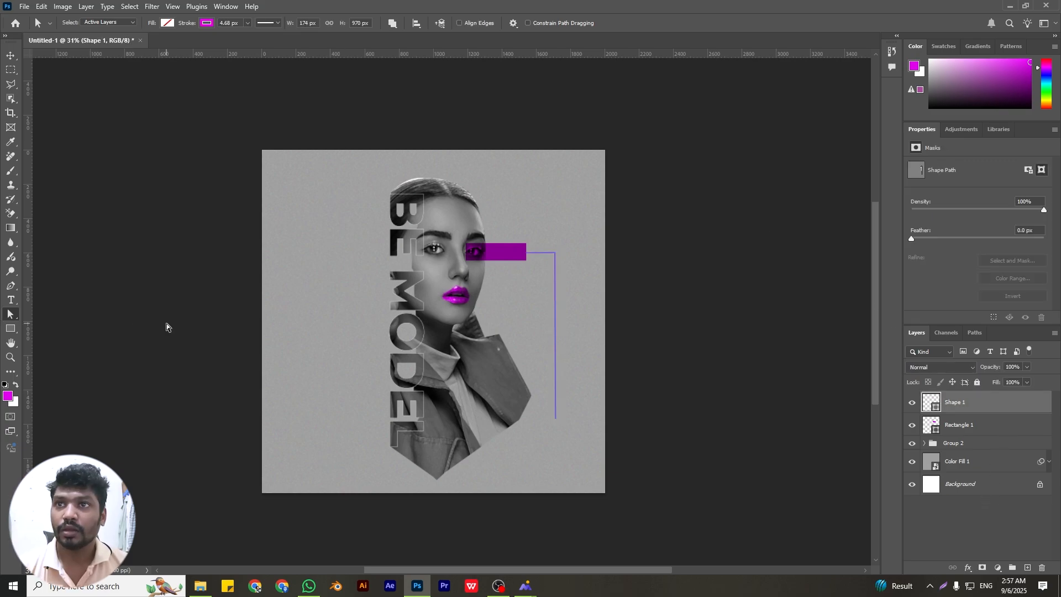
pyautogui.click(166, 327)
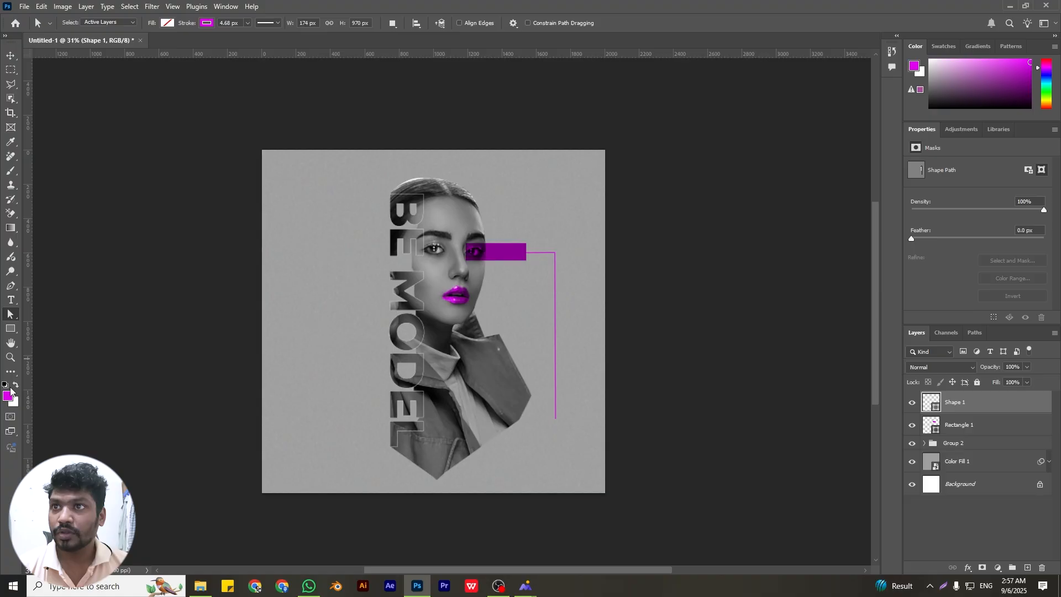
# Draw a magenta-filled rectangle about 625 x 84 px near the poster's lower-right edge and move it up against the angled line's lower end
pyautogui.click(10, 329)
pyautogui.moveTo(498, 441); pyautogui.dragTo(604, 455)
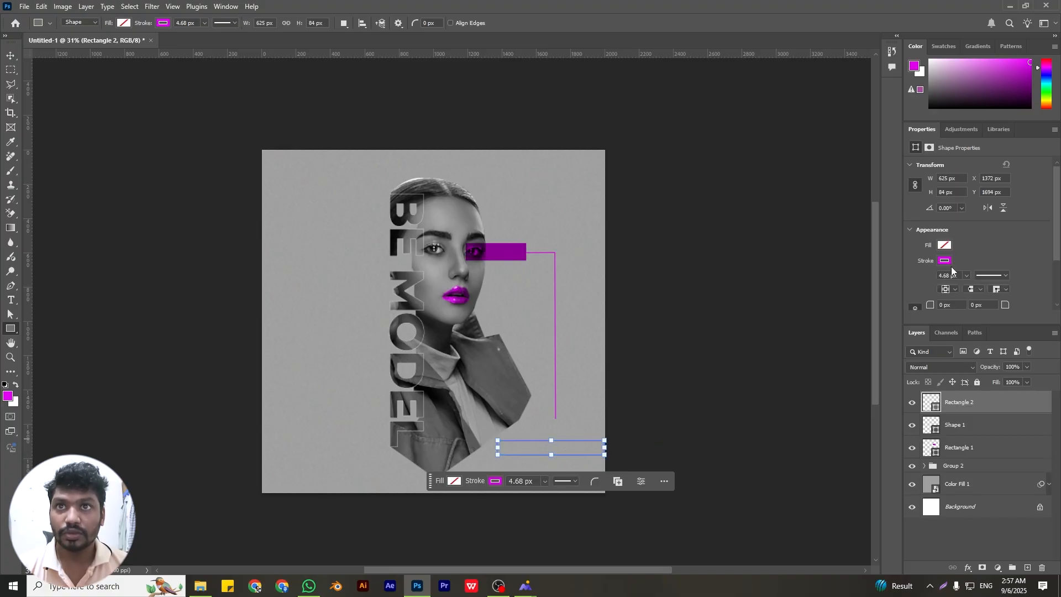
pyautogui.click(945, 245)
pyautogui.click(914, 301)
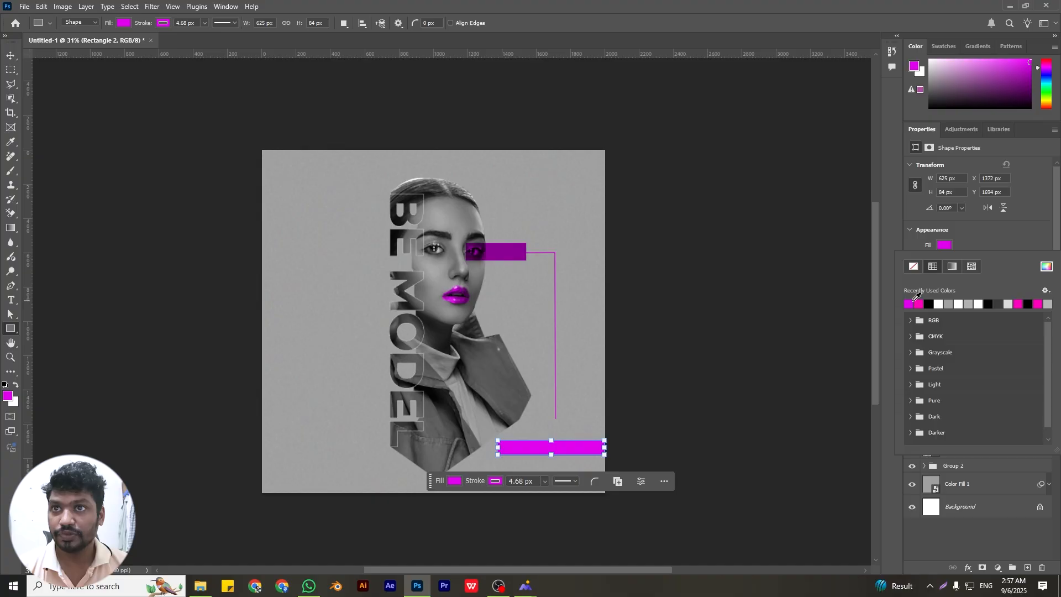
pyautogui.click(981, 542)
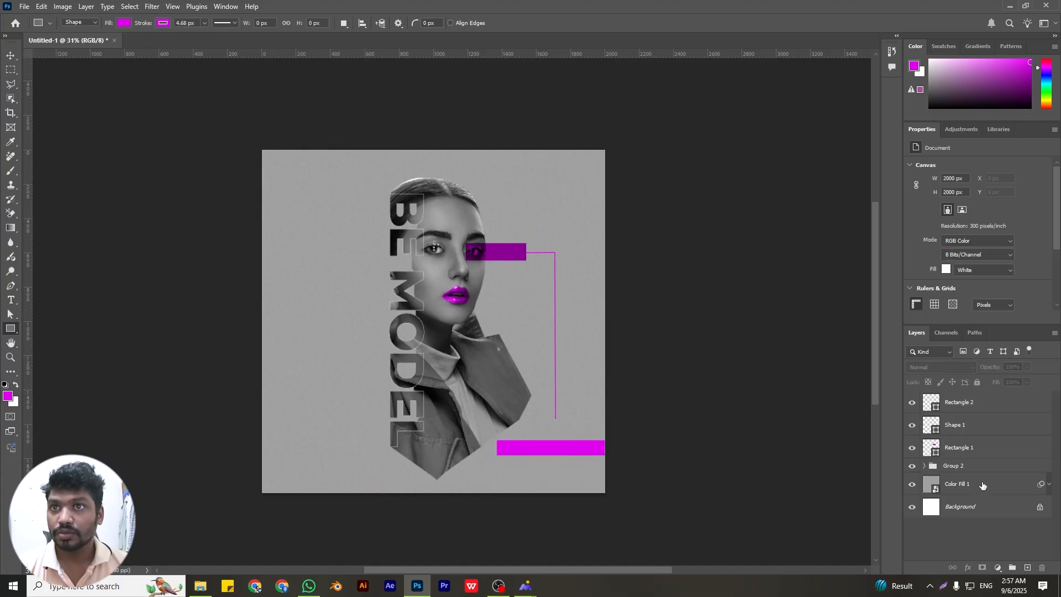
pyautogui.press('v')
pyautogui.moveTo(578, 454); pyautogui.dragTo(573, 429)
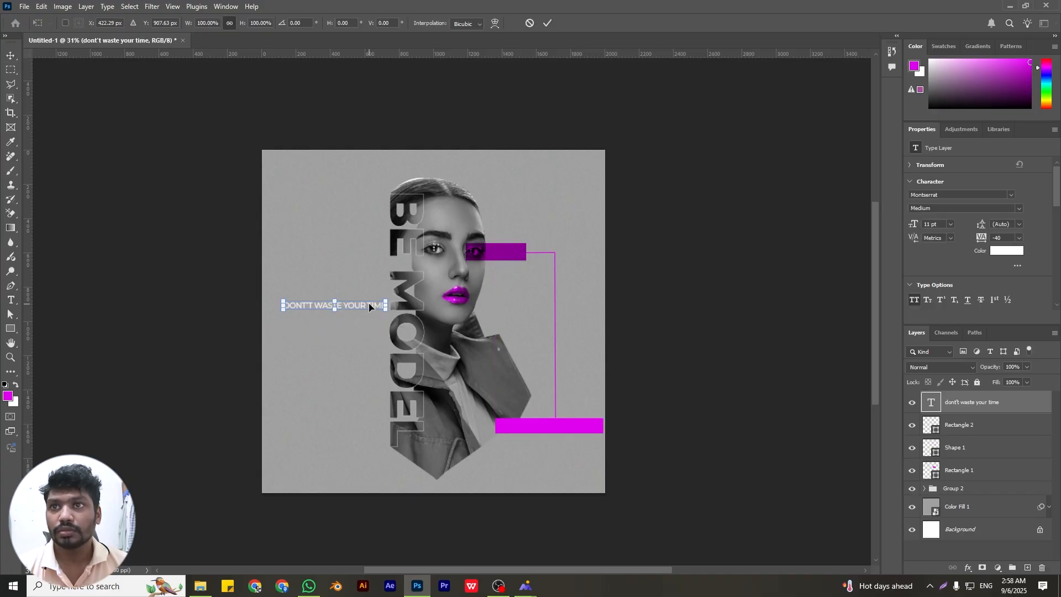
# Add the white text DONT'T WASTE YOUR TIME in Montserrat Medium, 11 pt, all caps, and centre it on the lower magenta bar
pyautogui.moveTo(373, 307); pyautogui.dragTo(587, 427)
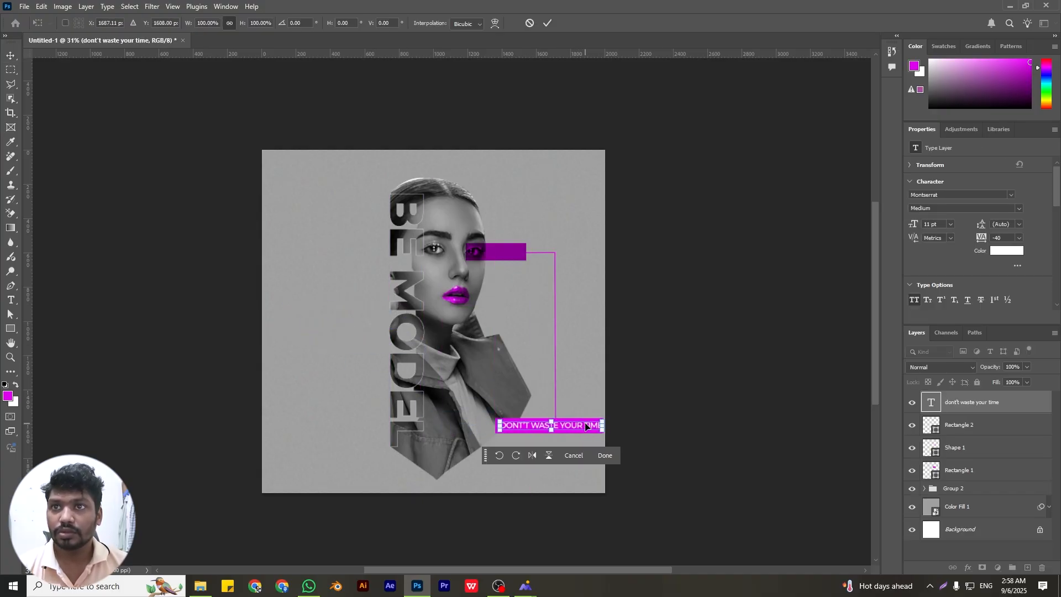
pyautogui.press('Left')
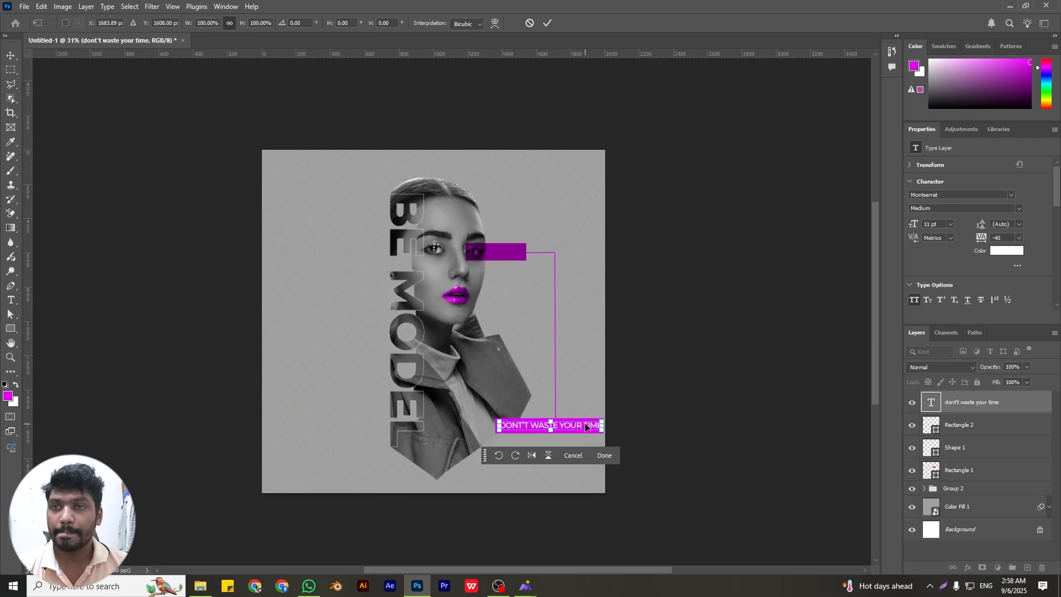
pyautogui.click(547, 24)
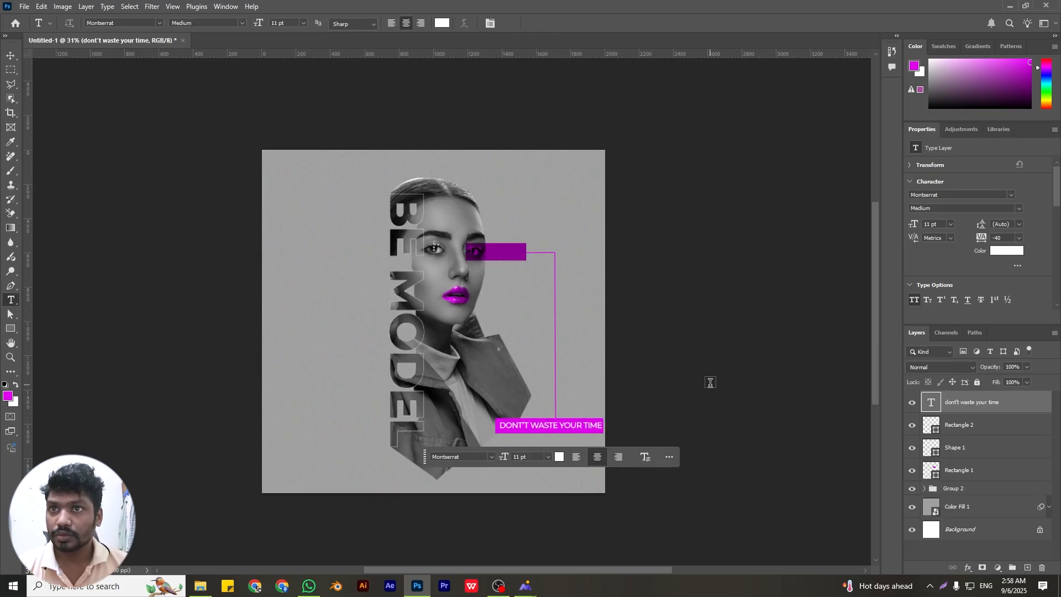
# Add the white Montserrat Medium text GET MODEL, scale it to 121.92% and align it beneath the right end of the lower magenta bar
pyautogui.moveTo(423, 462); pyautogui.dragTo(449, 548)
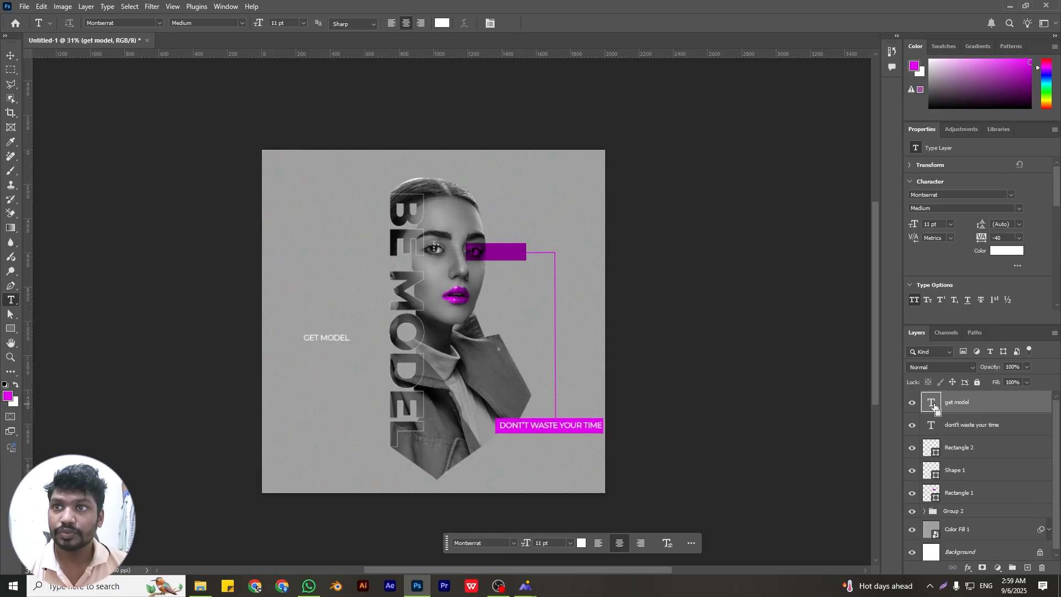
pyautogui.hotkey('ctrl', 't')
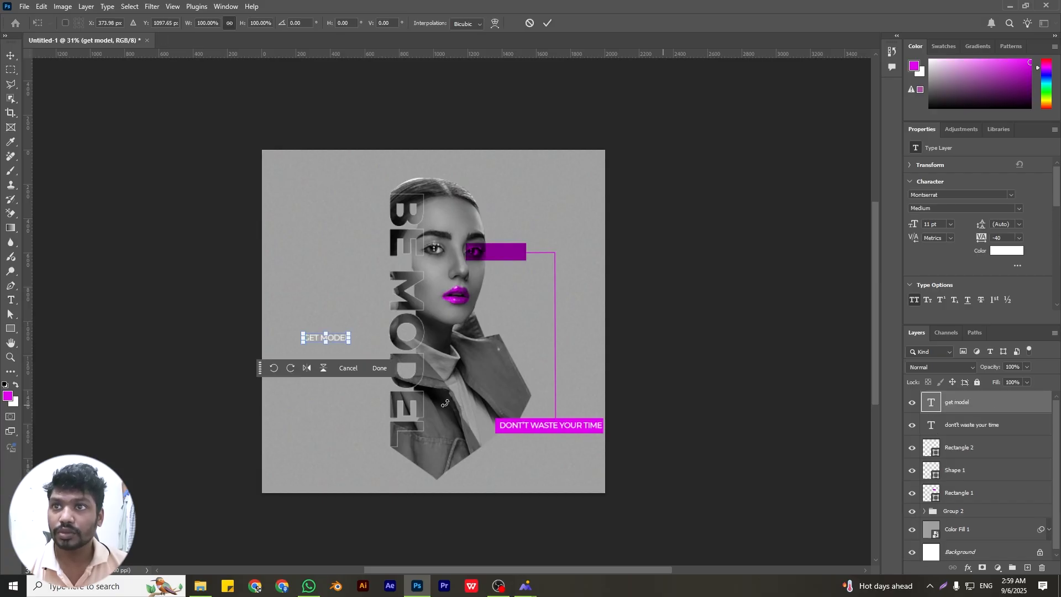
pyautogui.moveTo(342, 341); pyautogui.dragTo(545, 449)
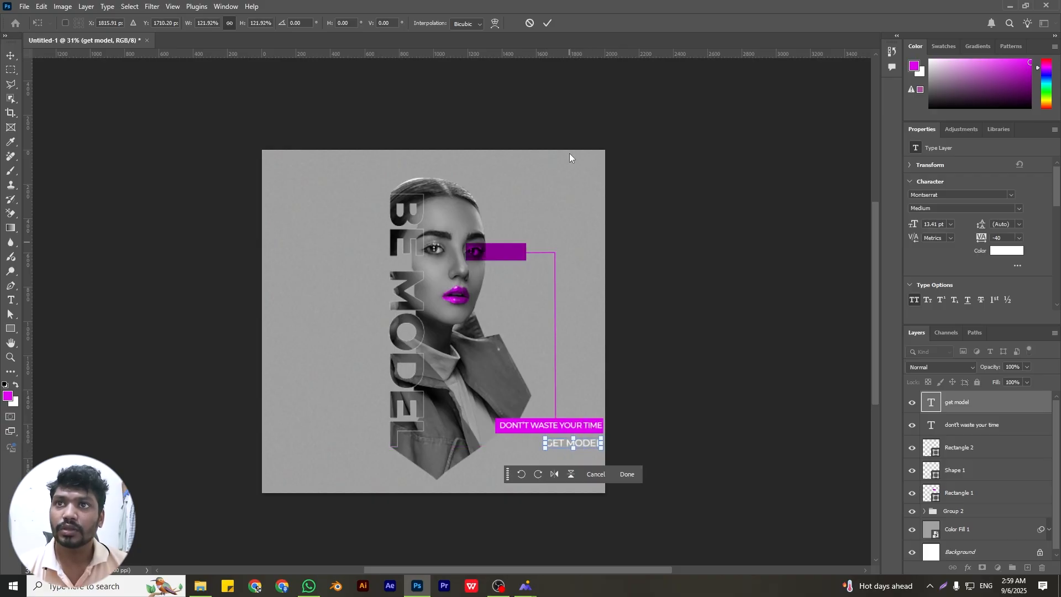
pyautogui.click(548, 24)
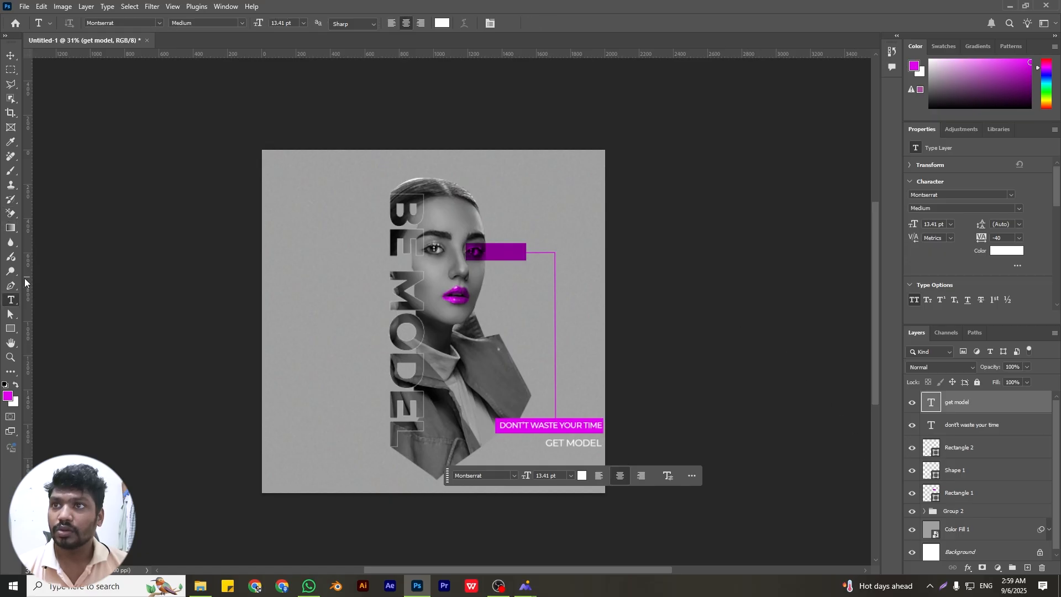
# Draw a horizontal magenta line about 270 px long with the Pen tool, just before the GET MODEL text
pyautogui.click(11, 287)
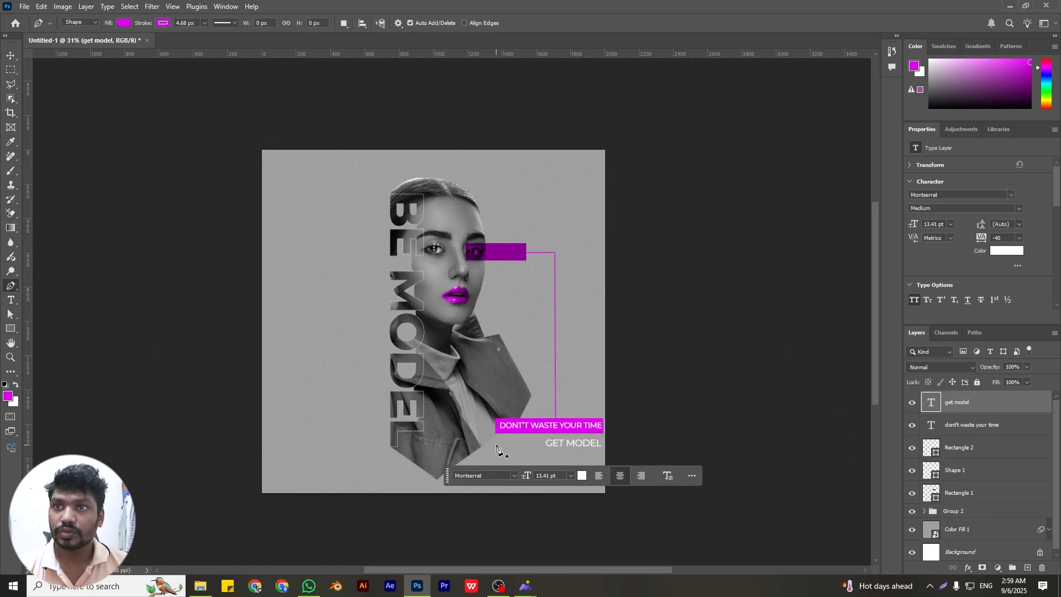
pyautogui.click(497, 445)
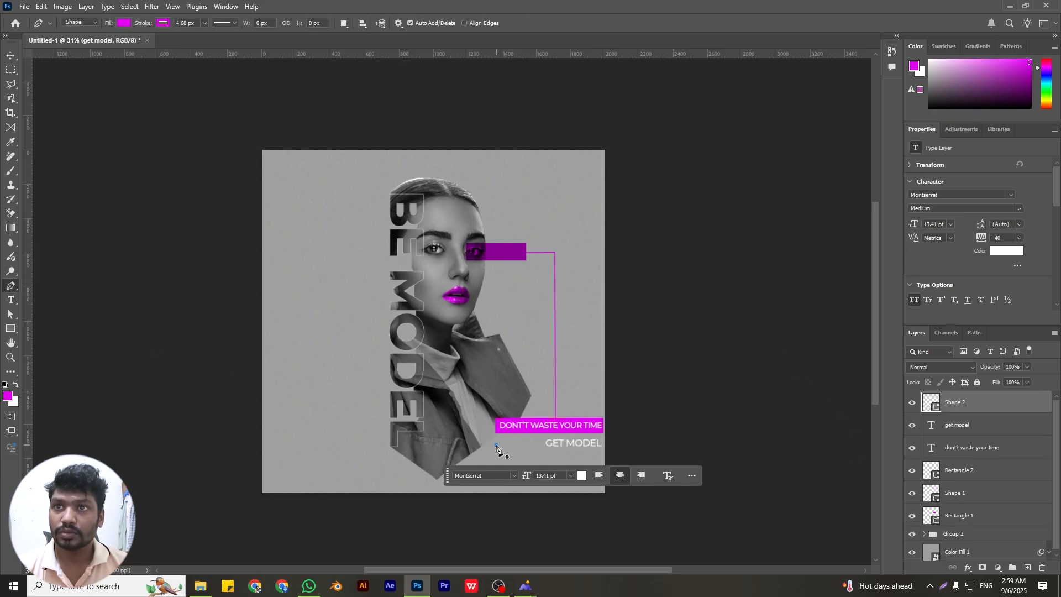
pyautogui.keyDown('shift'); pyautogui.click(544, 445); pyautogui.keyUp('shift')
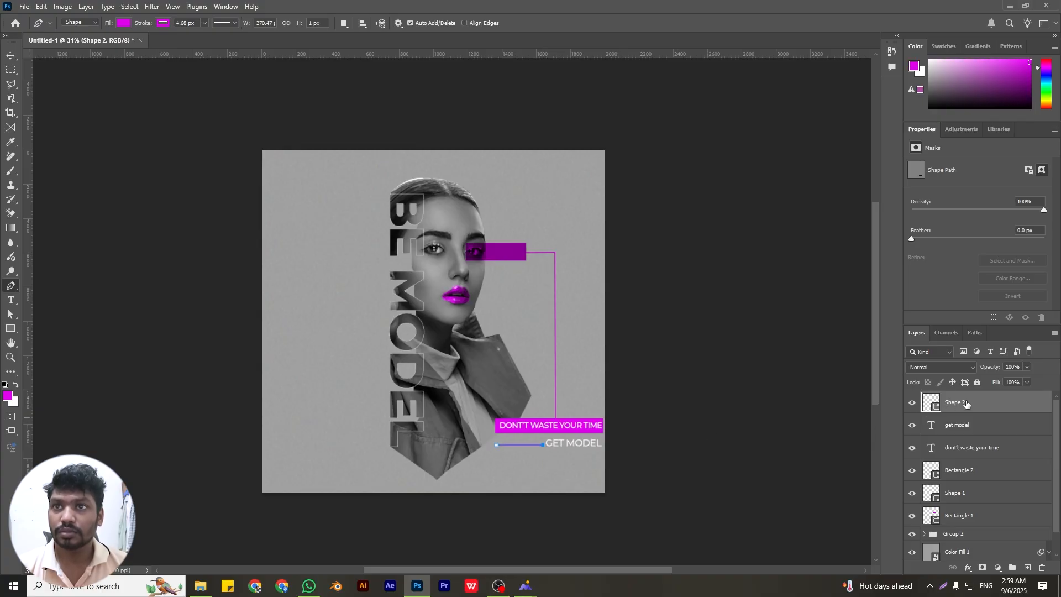
# Add the magenta text ARE YOU READY in 11 pt Montserrat Medium on the empty grey area beside the vertical BE MODEL text
pyautogui.press('t')
pyautogui.click(290, 338)
pyautogui.write('A')
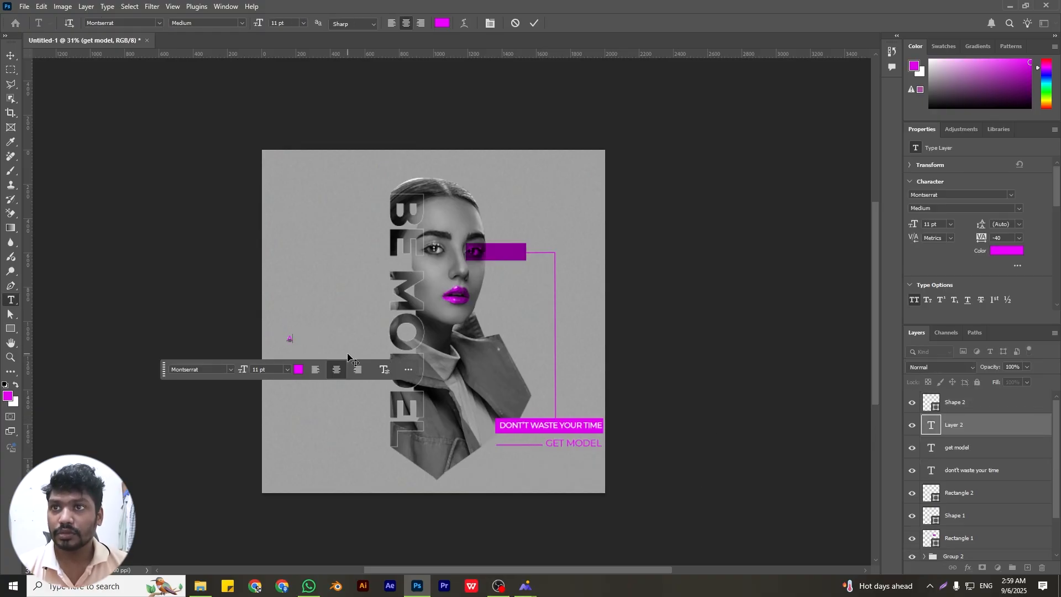
pyautogui.write('RE YOUR')
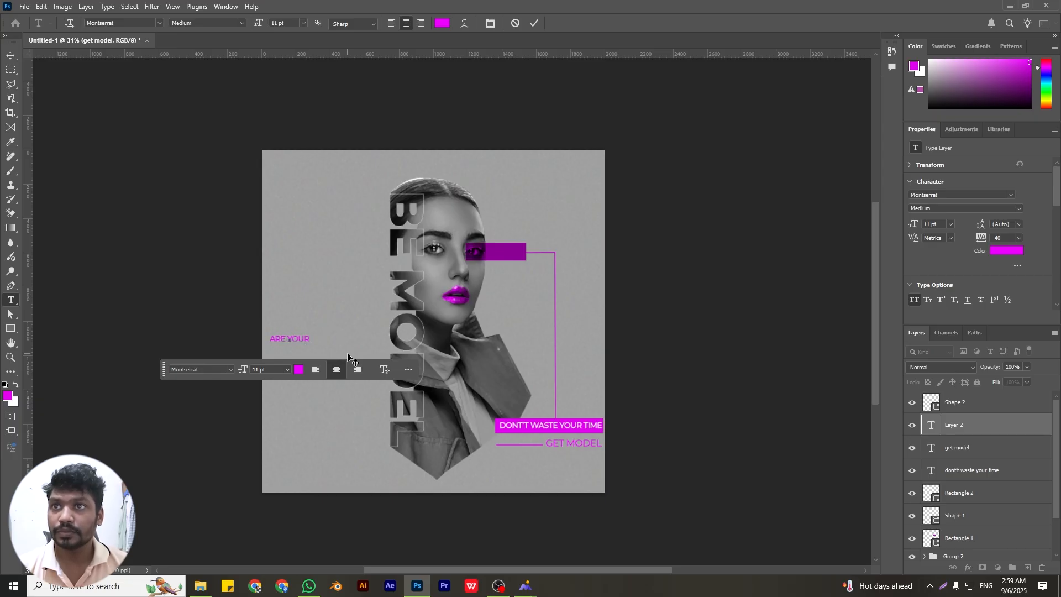
pyautogui.press('BackSpace')
pyautogui.write('READY')
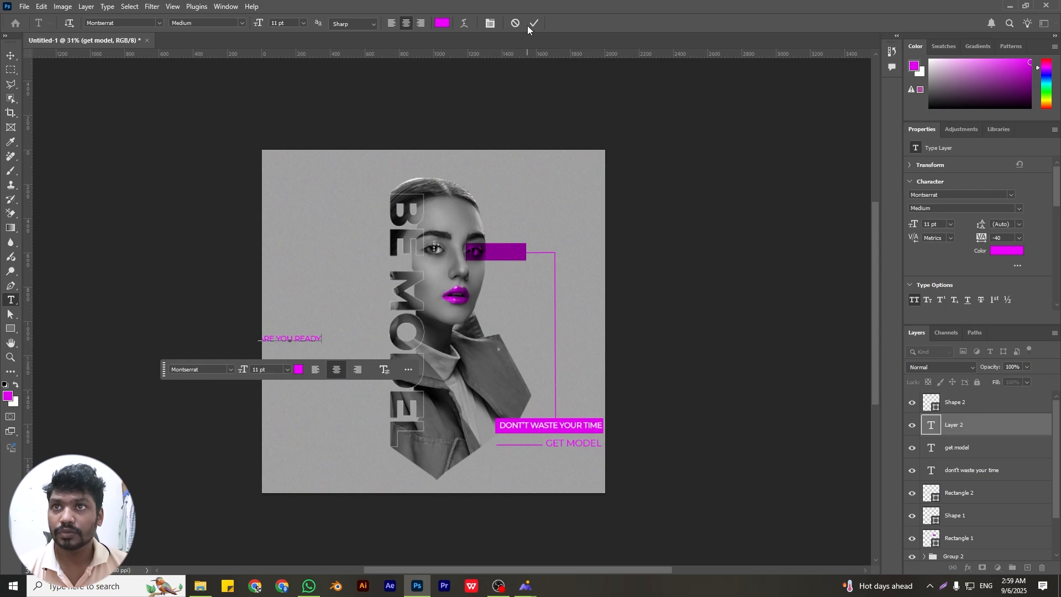
pyautogui.click(530, 26)
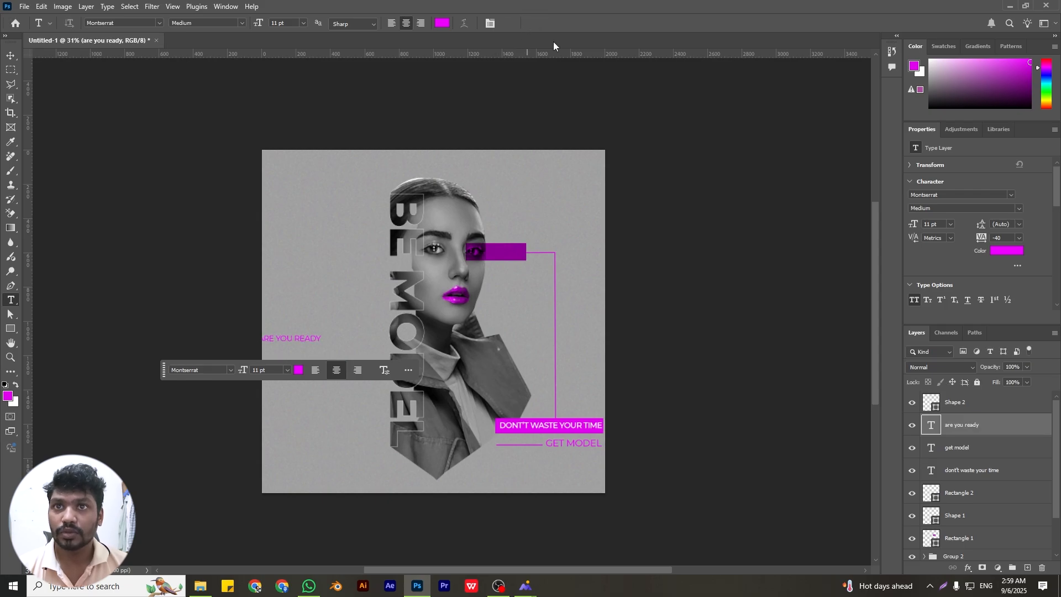
# Change the ARE YOU READY text's font to Ananda Black Regular and turn off its all-caps formatting
pyautogui.doubleClick(931, 426)
pyautogui.click(1011, 194)
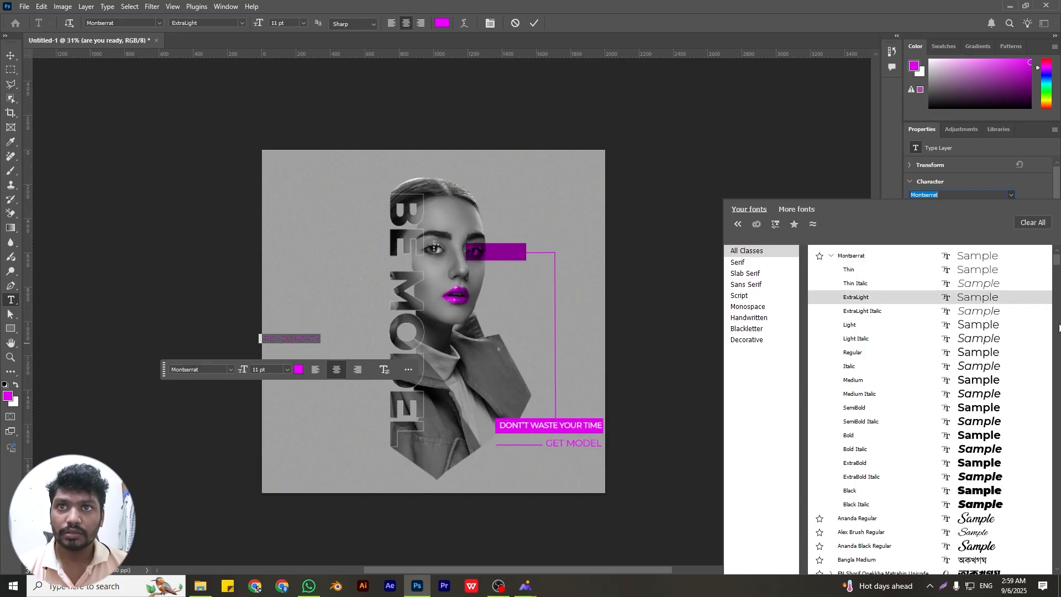
pyautogui.scroll(-2, 970, 318)
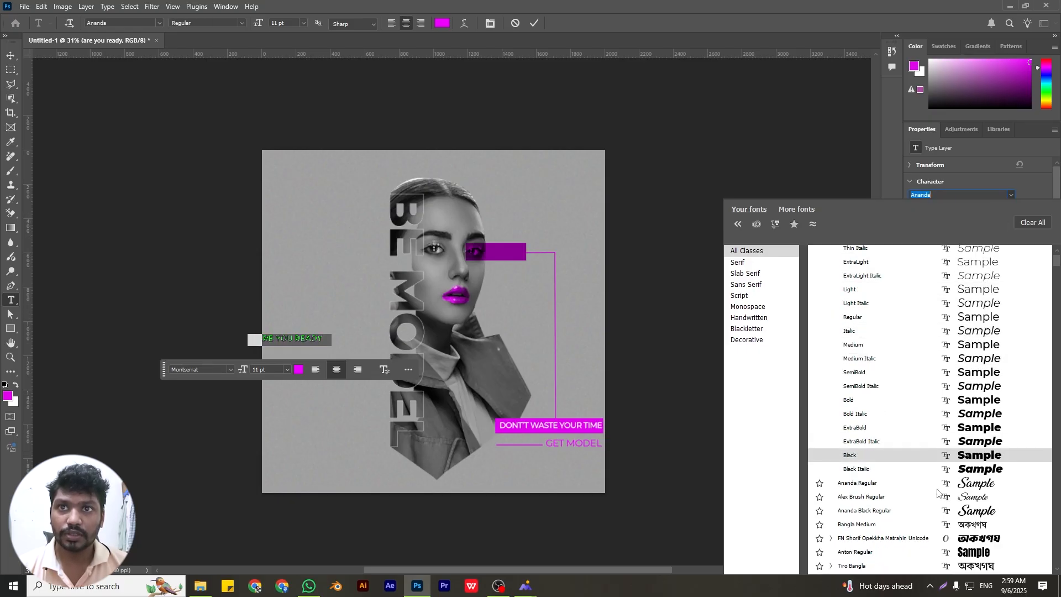
pyautogui.click(936, 512)
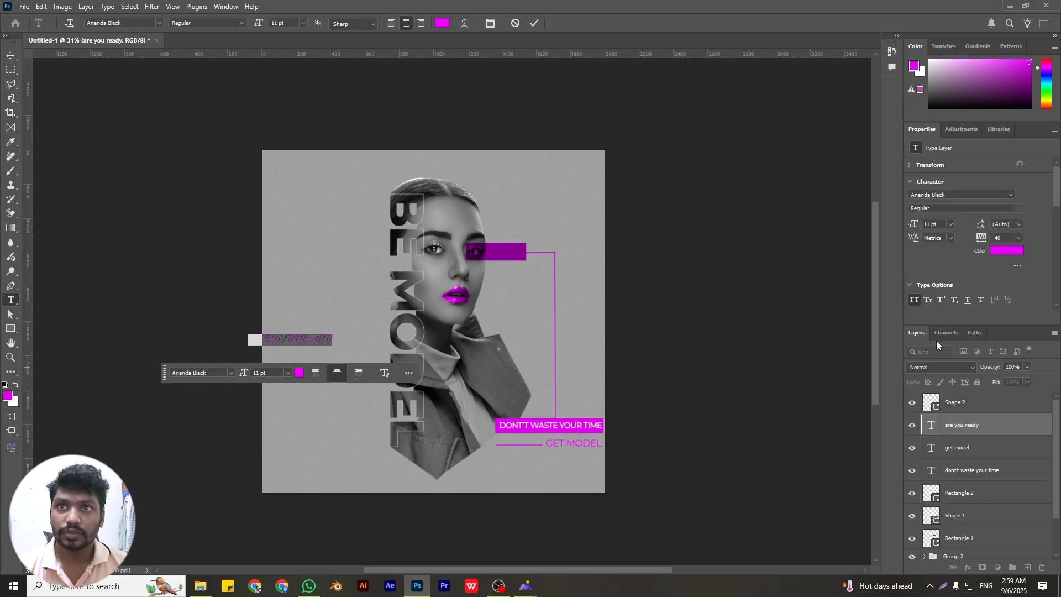
pyautogui.click(917, 301)
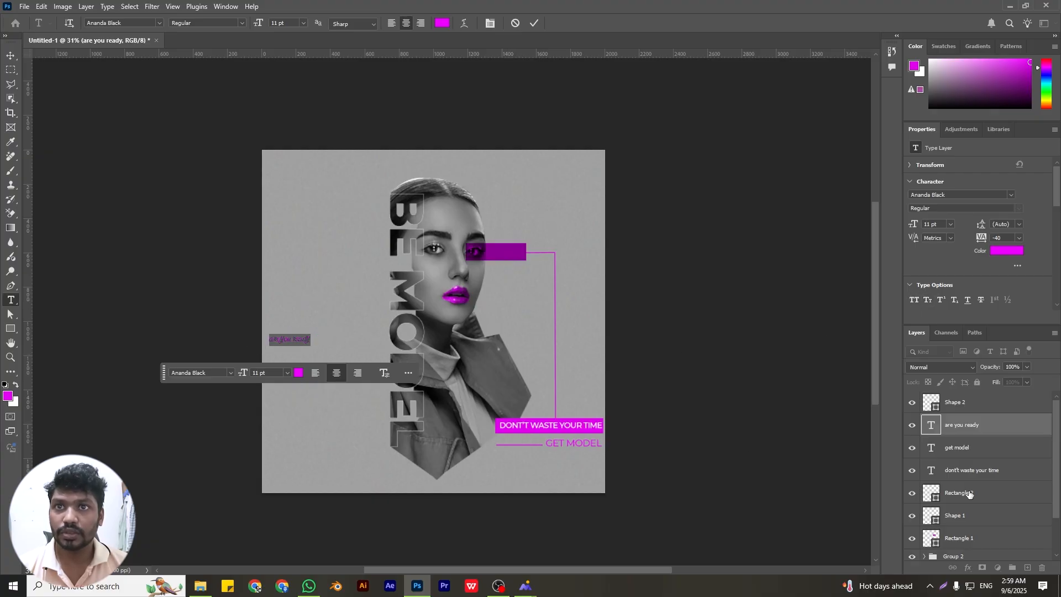
# Capitalize the first letter of the script caption so it reads Are you ready
pyautogui.doubleClick(934, 423)
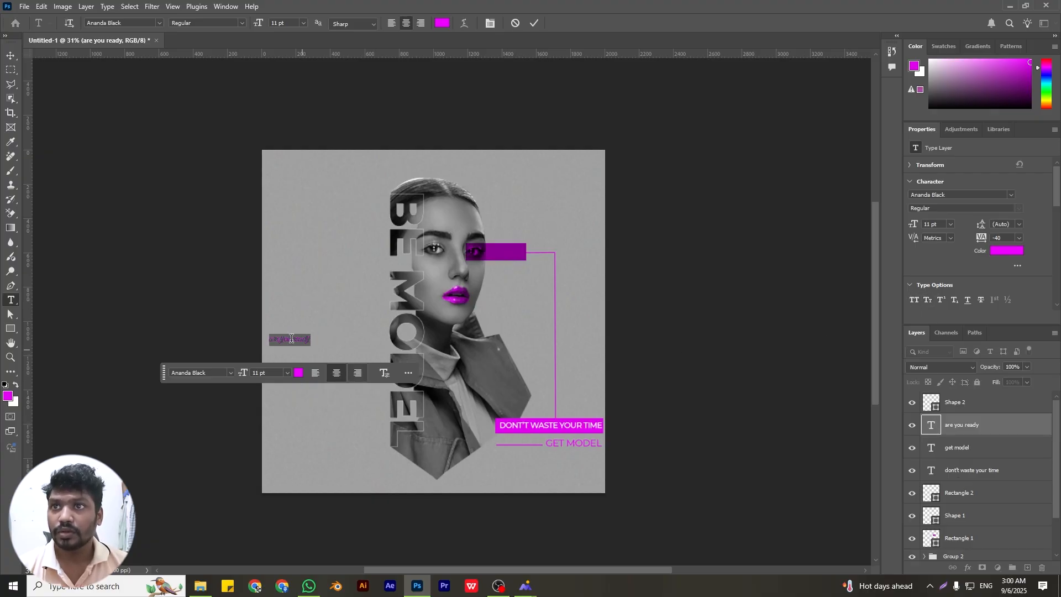
pyautogui.click(272, 341)
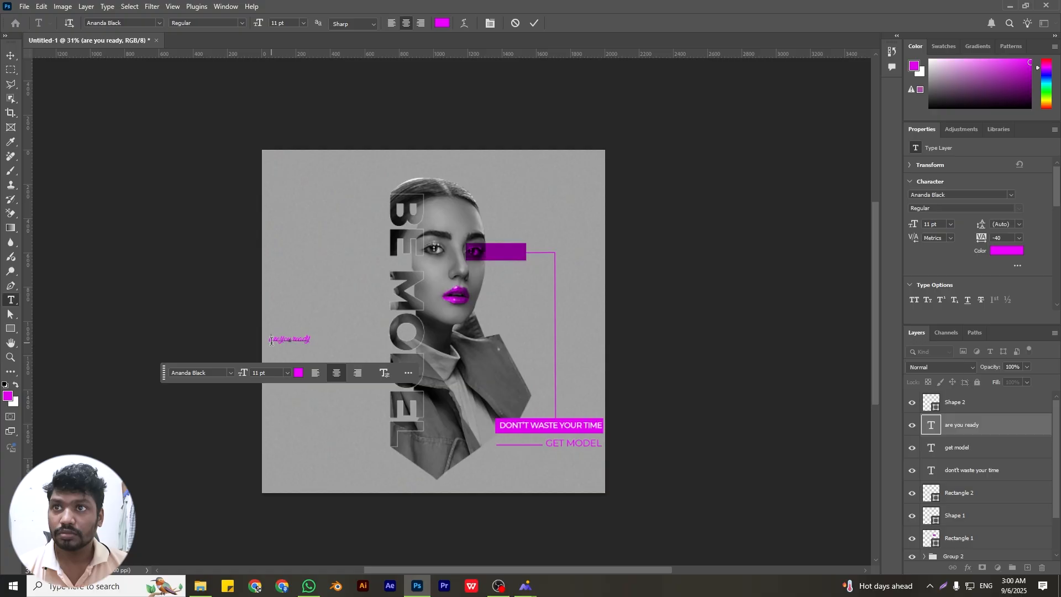
pyautogui.press('Delete')
pyautogui.write('A')
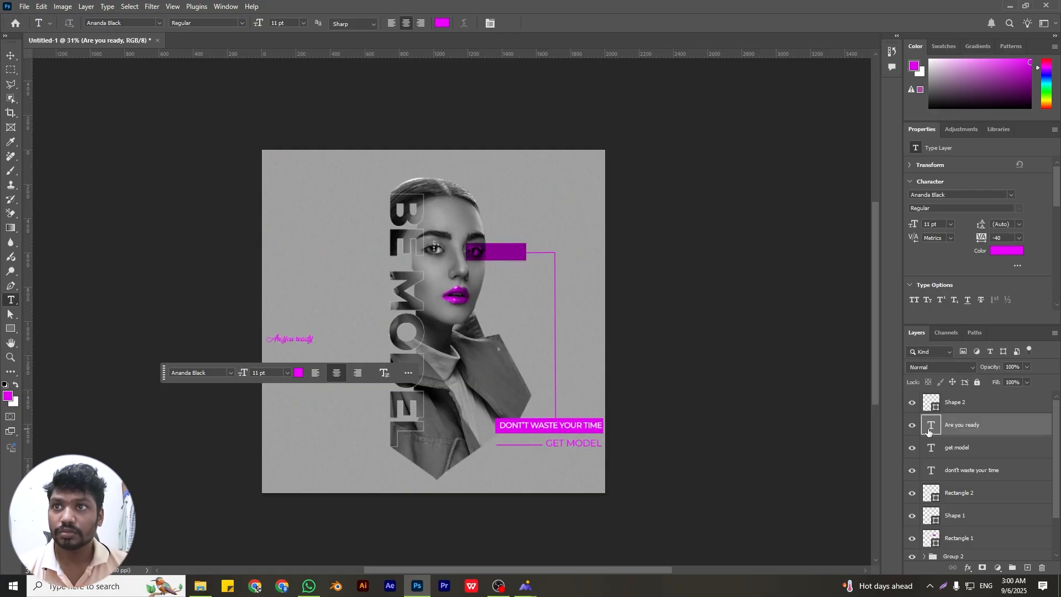
# Set the Are you ready text to 27 pt and move it fully onto the poster beside the BE MODEL text
pyautogui.doubleClick(931, 427)
pyautogui.moveTo(913, 226); pyautogui.dragTo(921, 226)
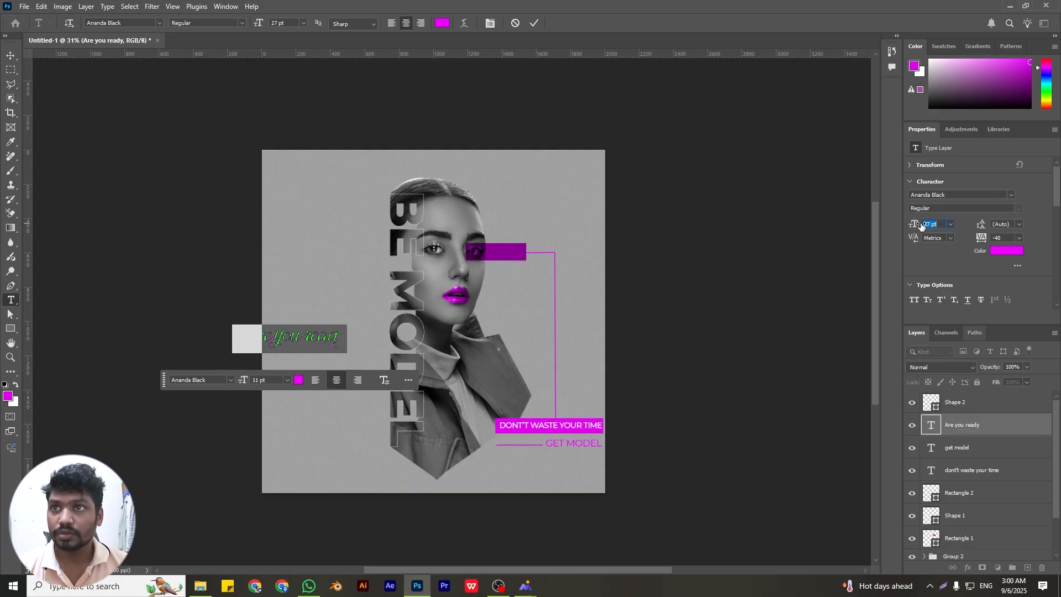
pyautogui.click(533, 24)
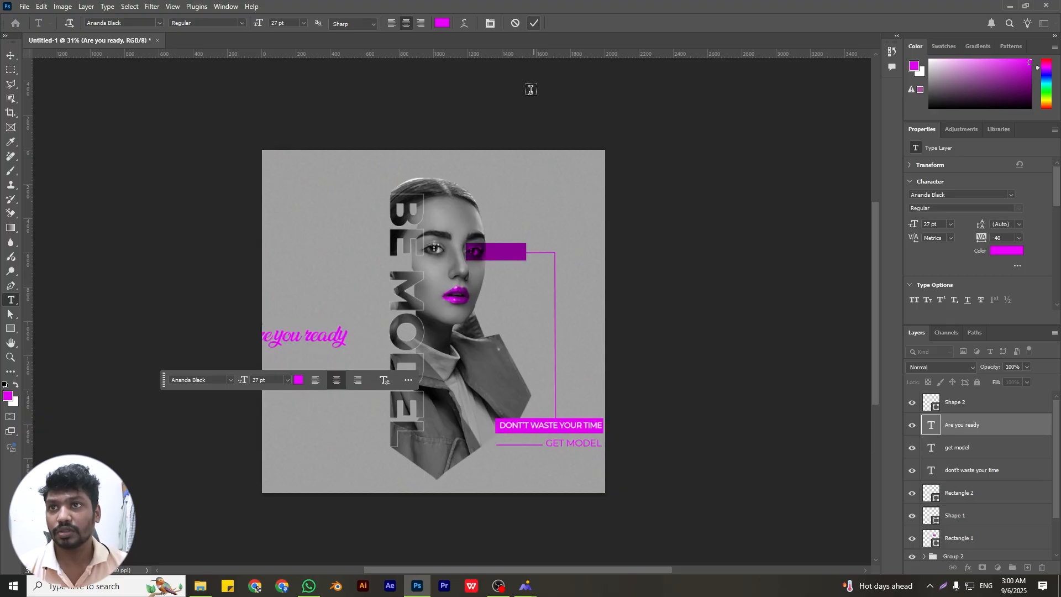
pyautogui.press('v')
pyautogui.moveTo(329, 343); pyautogui.dragTo(347, 342)
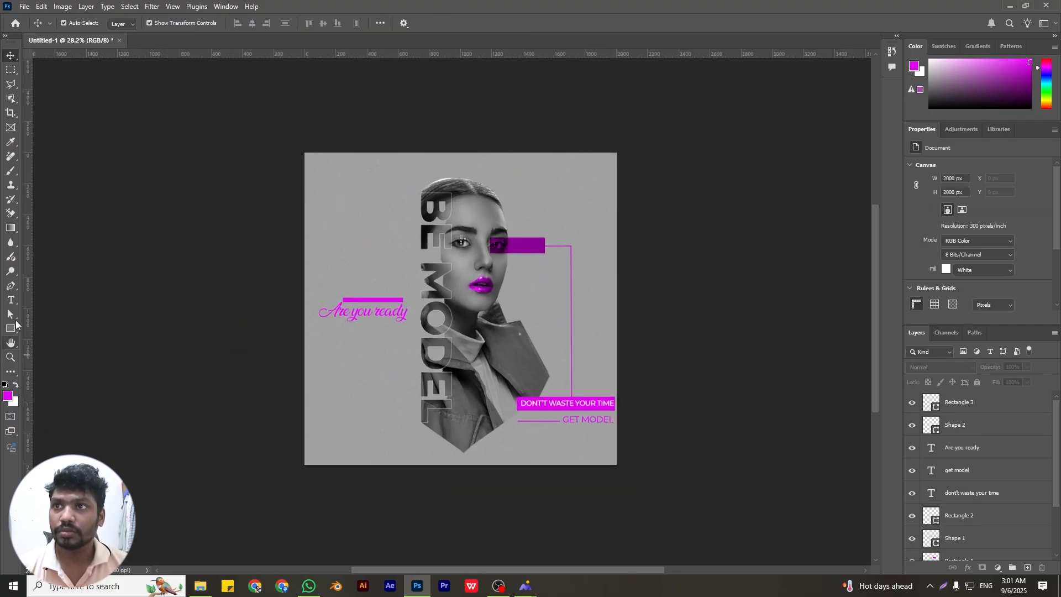
# Draw a magenta rectangle about 133 x 124 px and fit it into the poster's lower-left corner
pyautogui.click(11, 329)
pyautogui.moveTo(299, 442); pyautogui.dragTo(320, 461)
pyautogui.press('v')
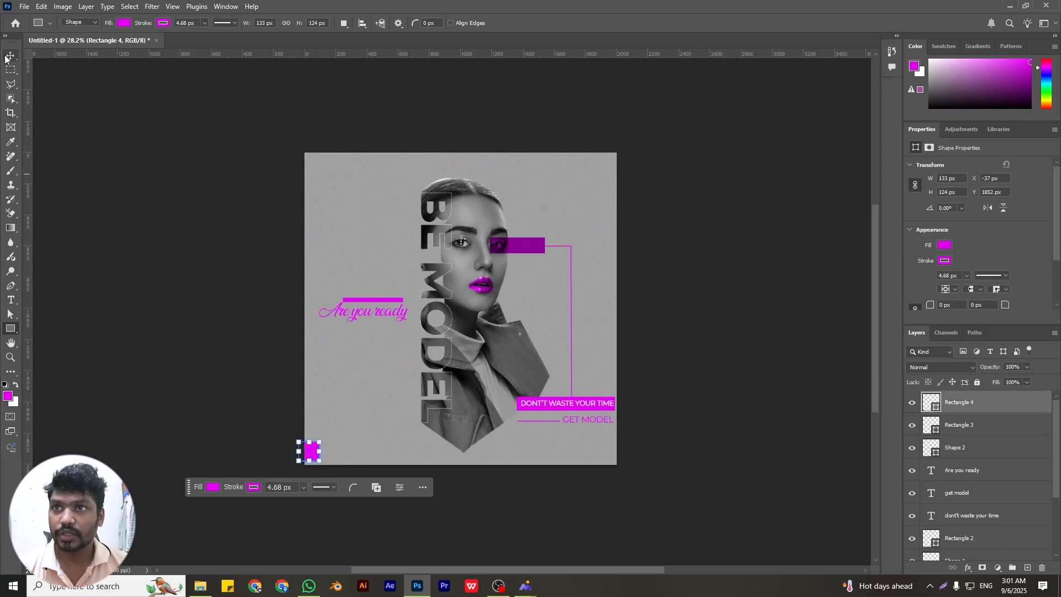
pyautogui.moveTo(311, 456); pyautogui.dragTo(315, 459)
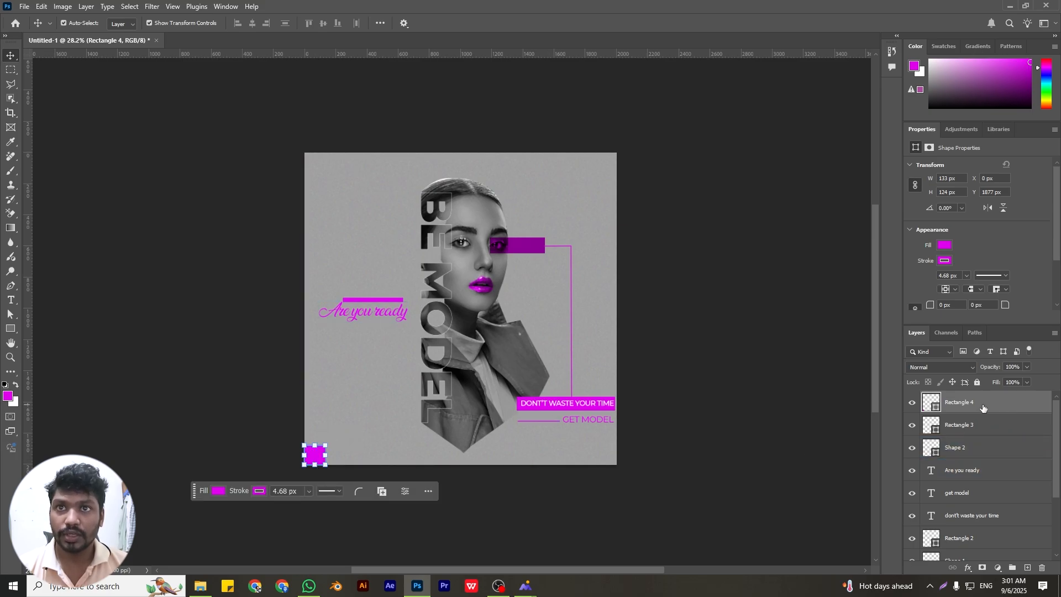
# Duplicate the magenta corner rectangle and place the copy in the poster's upper-right corner
pyautogui.keyDown('alt'); pyautogui.moveTo(975, 409); pyautogui.dragTo(973, 415); pyautogui.keyUp('alt')
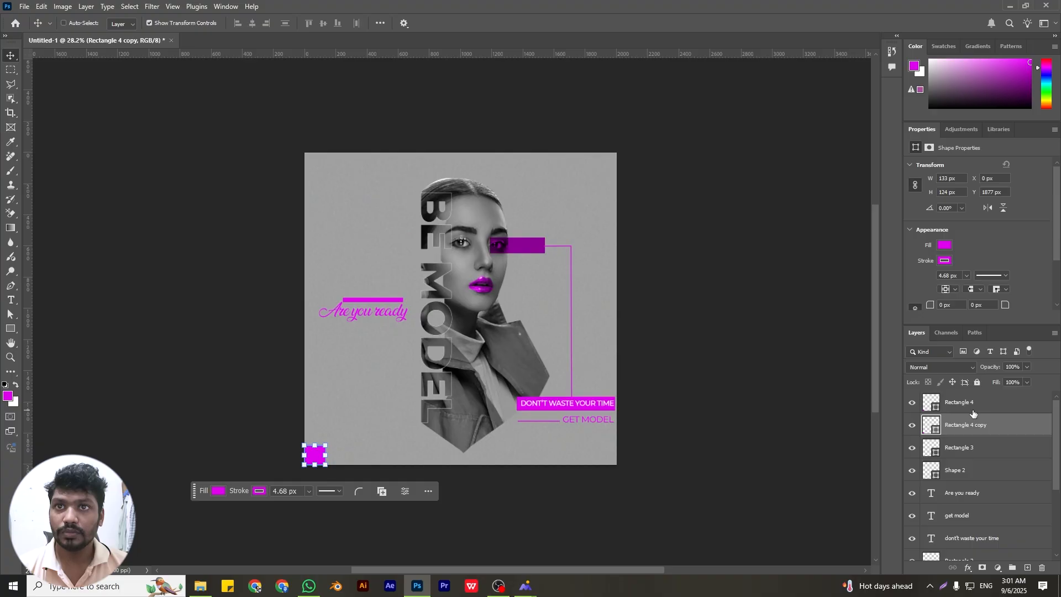
pyautogui.hotkey('ctrl', 't')
pyautogui.moveTo(317, 460); pyautogui.dragTo(616, 167)
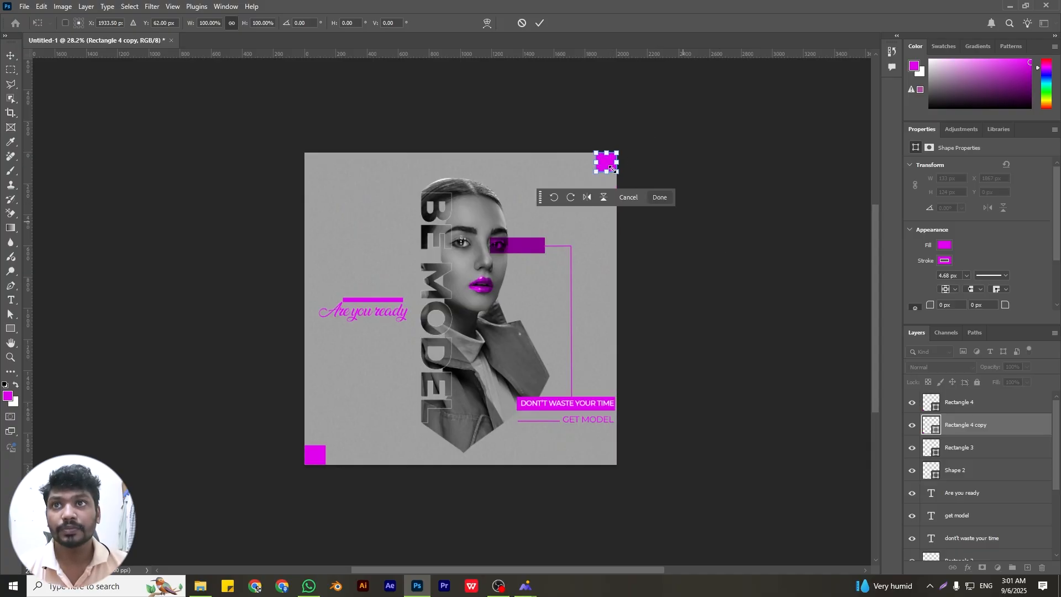
pyautogui.click(540, 23)
pyautogui.click(687, 243)
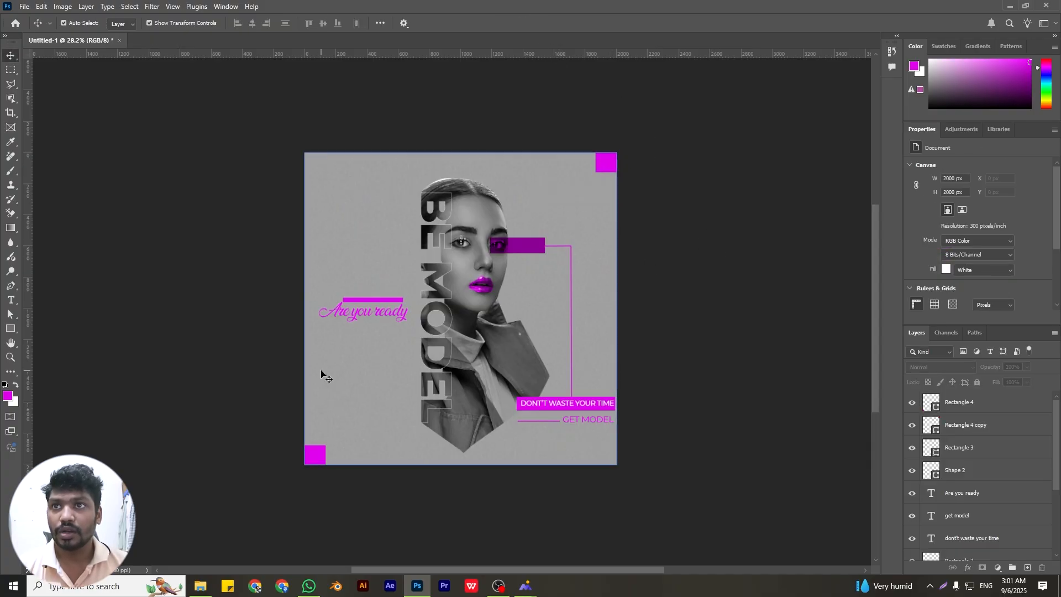
pyautogui.scroll(-2, 322, 384)
pyautogui.scroll(-1, 723, 498)
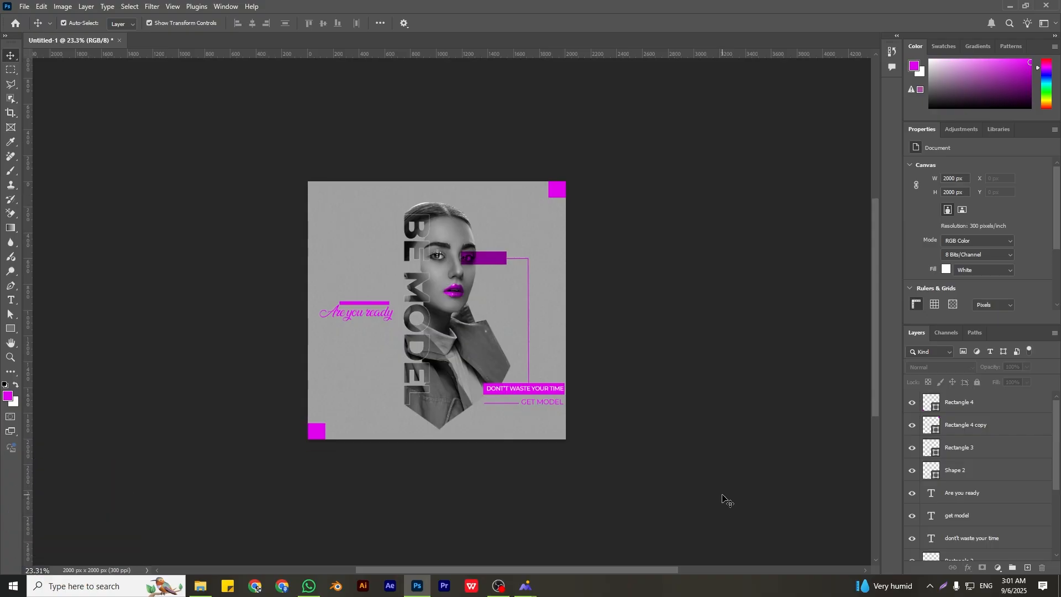
pyautogui.scroll(1, 675, 469)
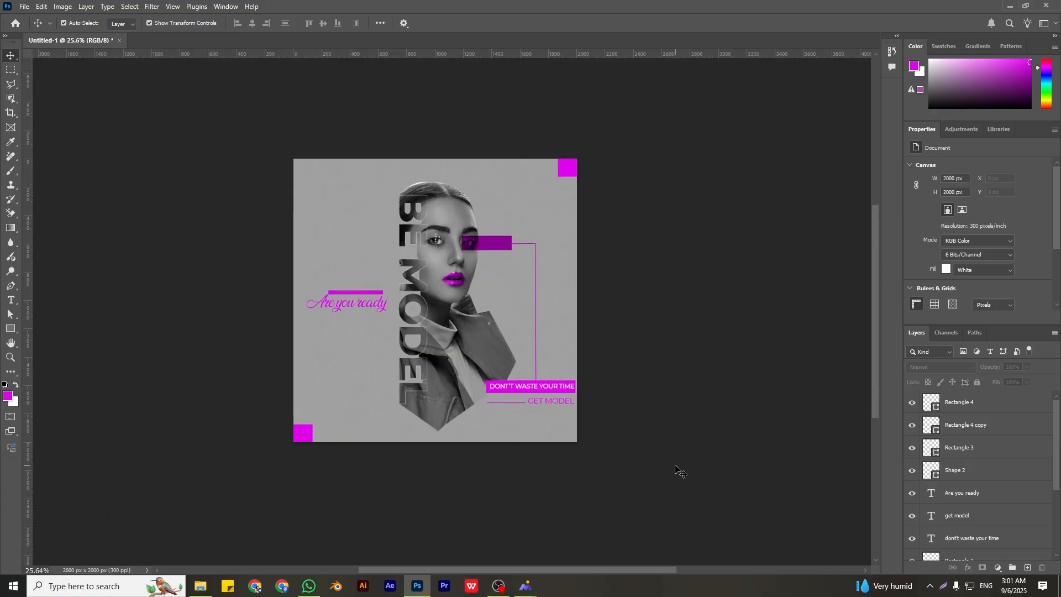
pyautogui.scroll(5, 675, 469)
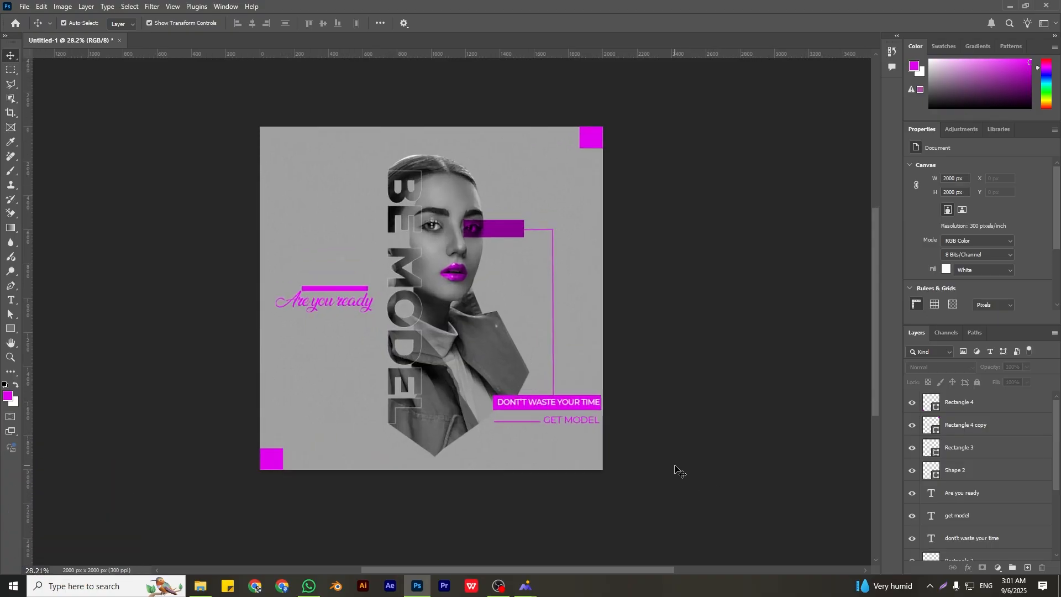